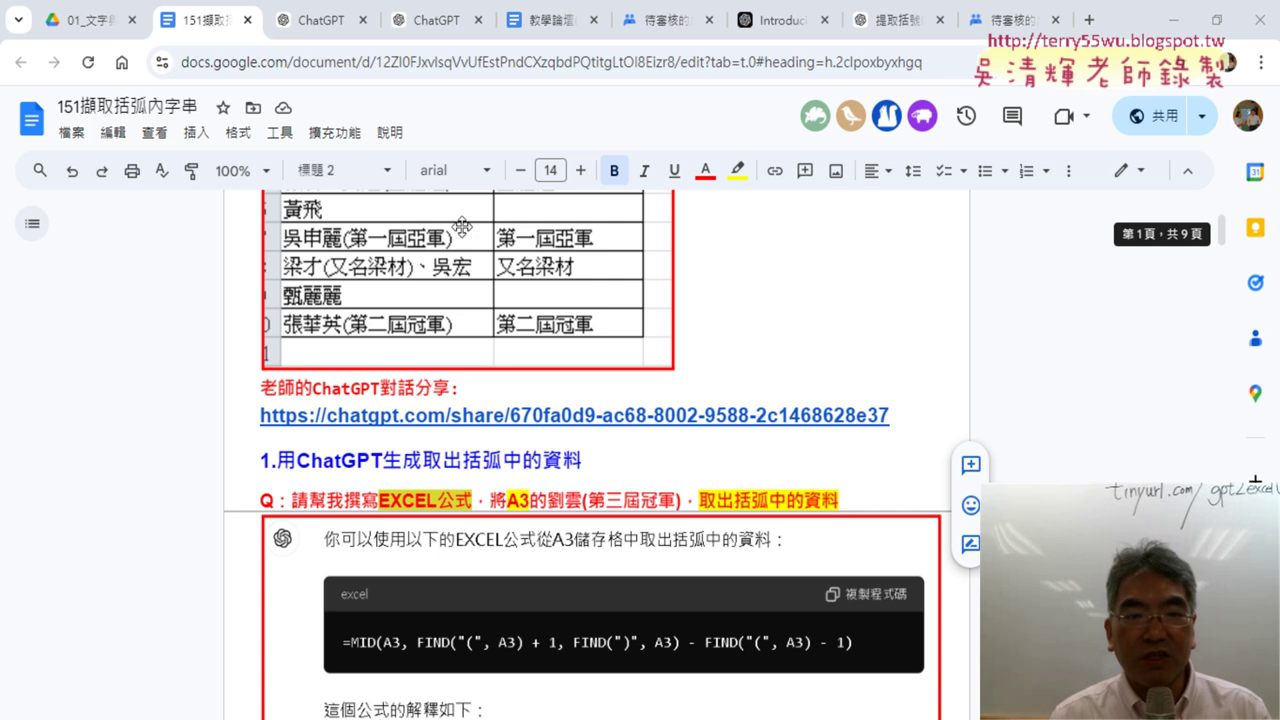
Highlight the question's key parts: 撰寫EXCEL公式, 將A3, 劉雲(第三屆冠軍), 取出括弧中的資料
{"action": "left_click", "coordinate": [403, 499]}
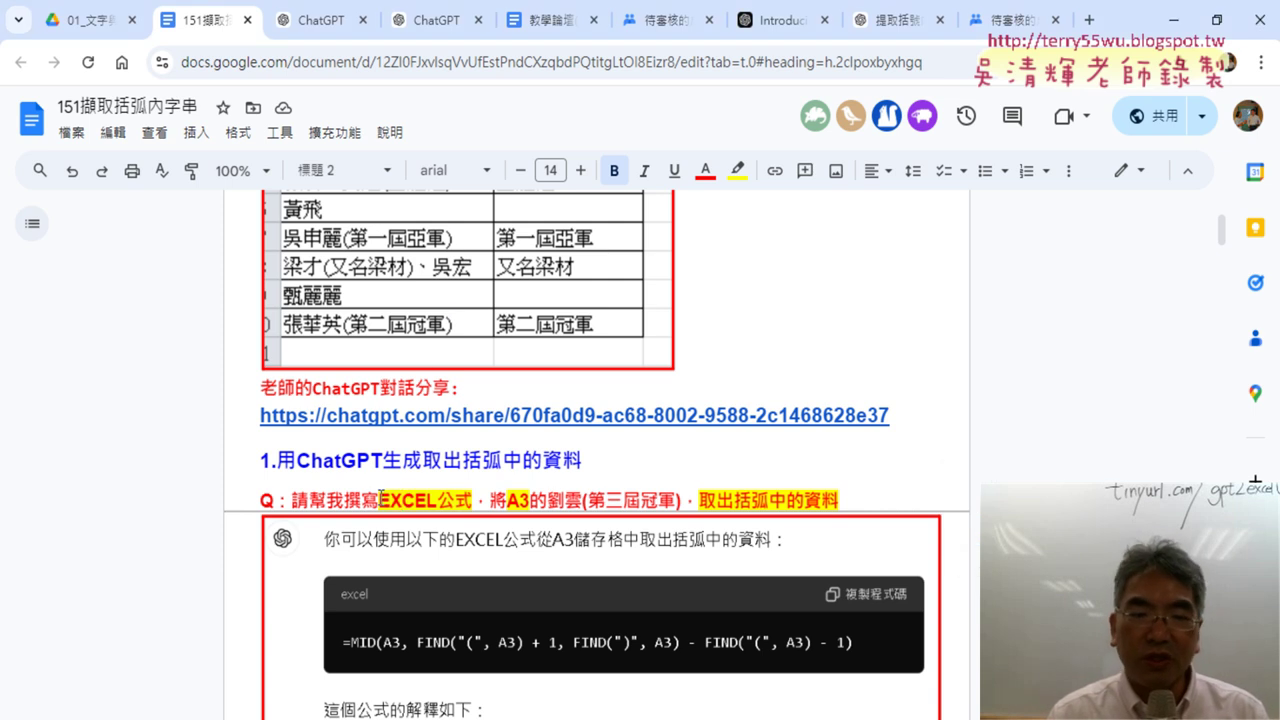
{"action": "left_click_drag", "start_coordinate": [379, 499], "coordinate": [472, 492]}
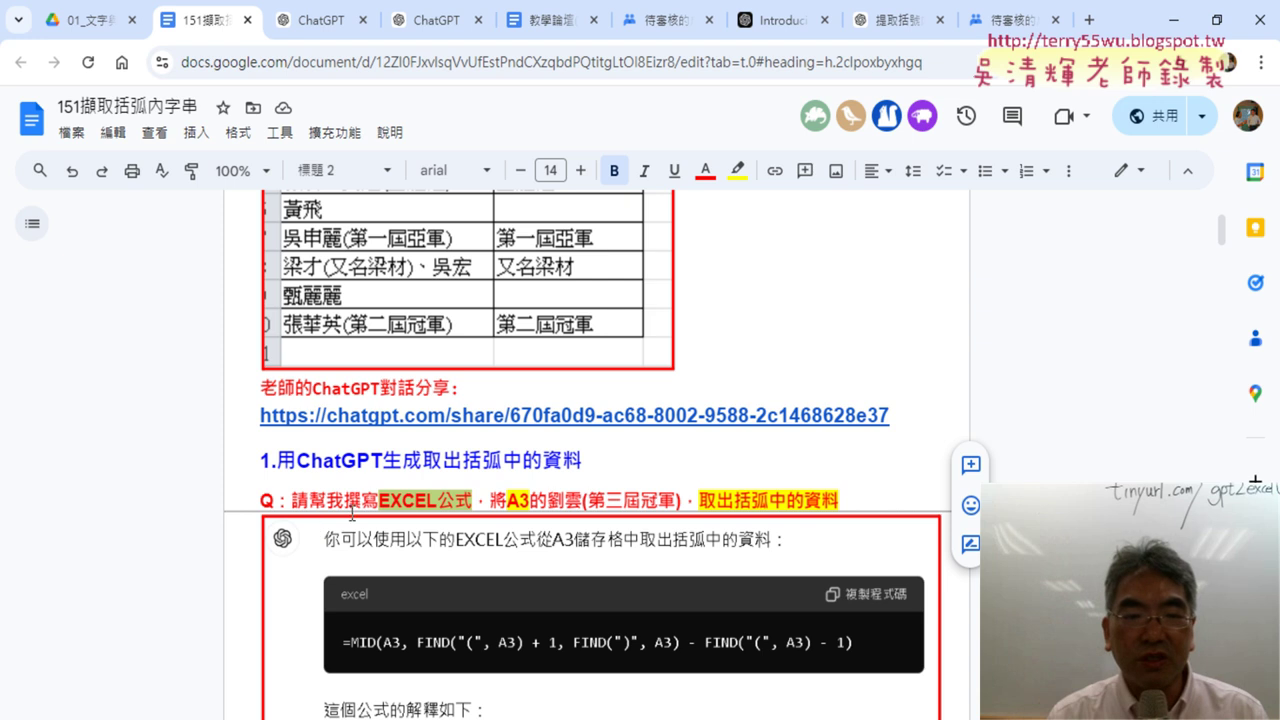
{"action": "left_click_drag", "start_coordinate": [345, 505], "coordinate": [469, 509]}
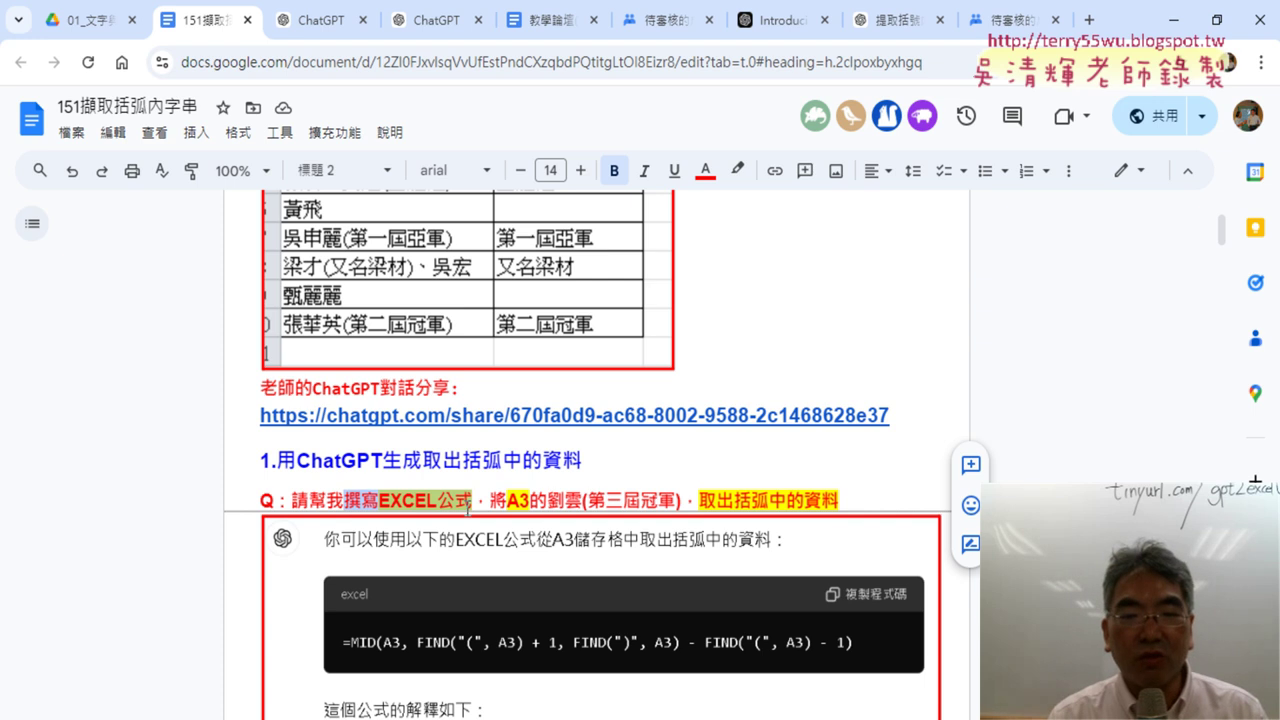
{"action": "left_click_drag", "start_coordinate": [491, 498], "coordinate": [530, 498]}
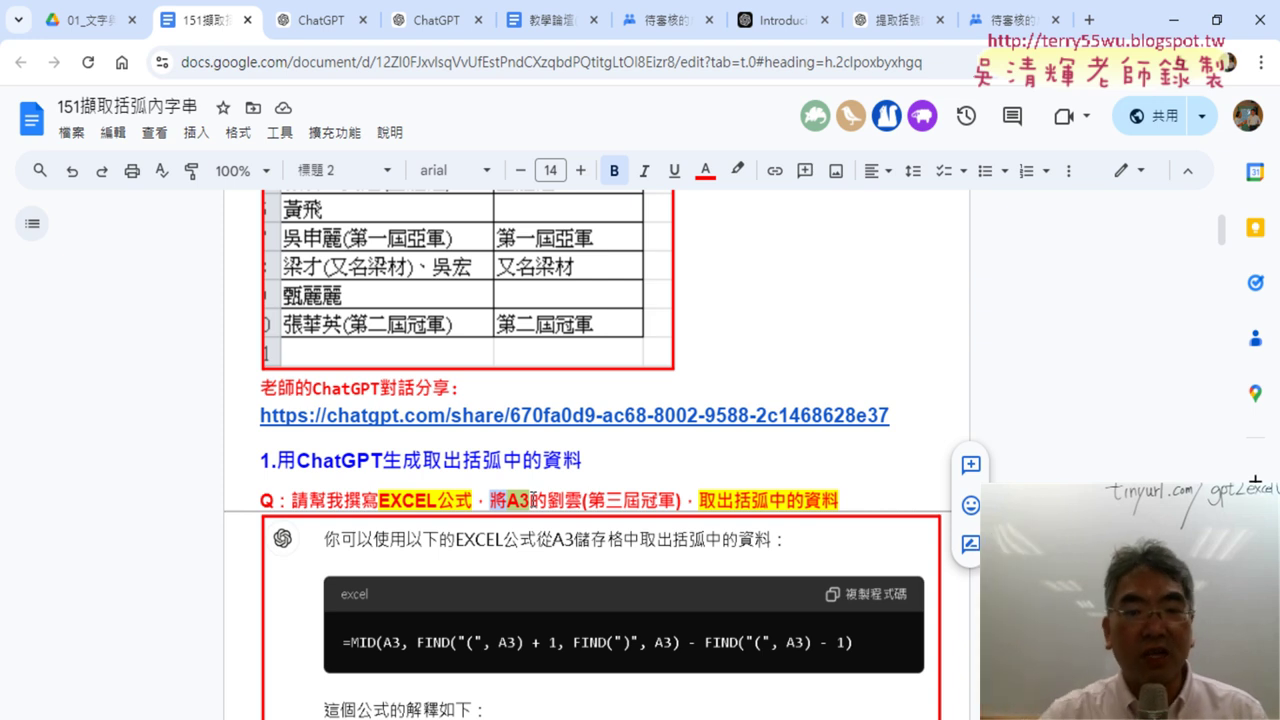
{"action": "left_click_drag", "start_coordinate": [547, 500], "coordinate": [679, 502]}
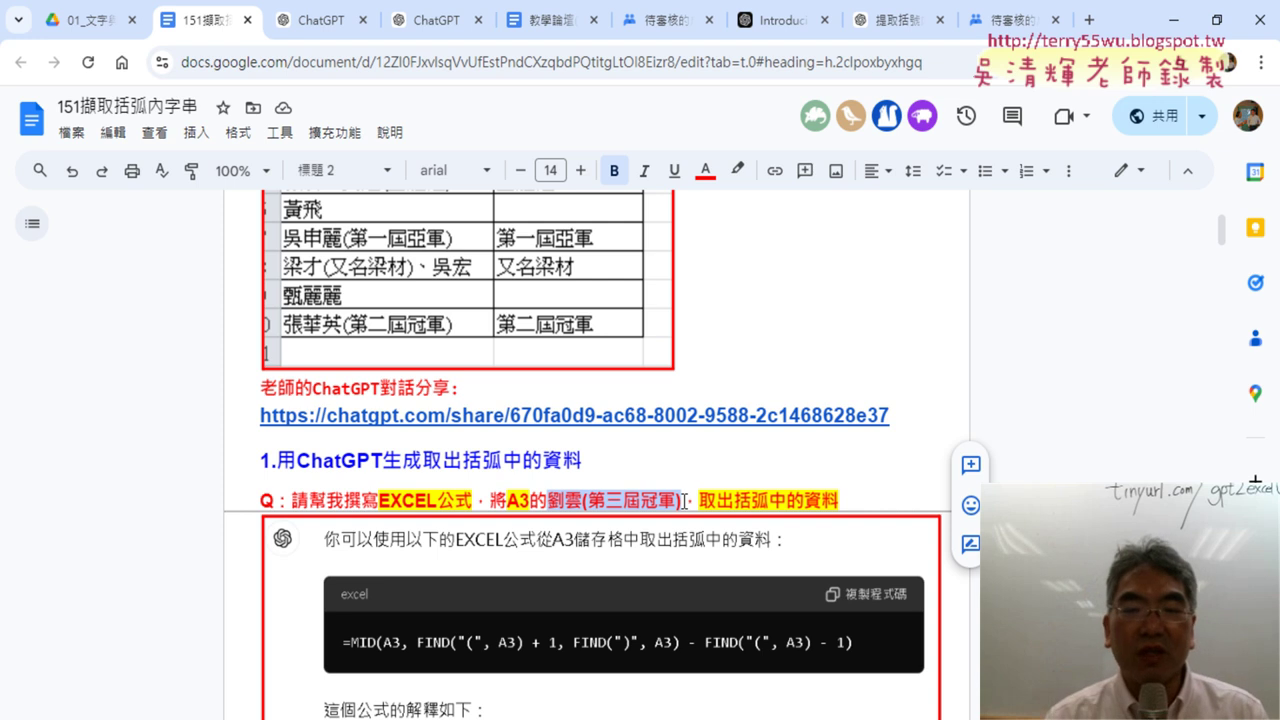
{"action": "left_click_drag", "start_coordinate": [713, 507], "coordinate": [838, 507]}
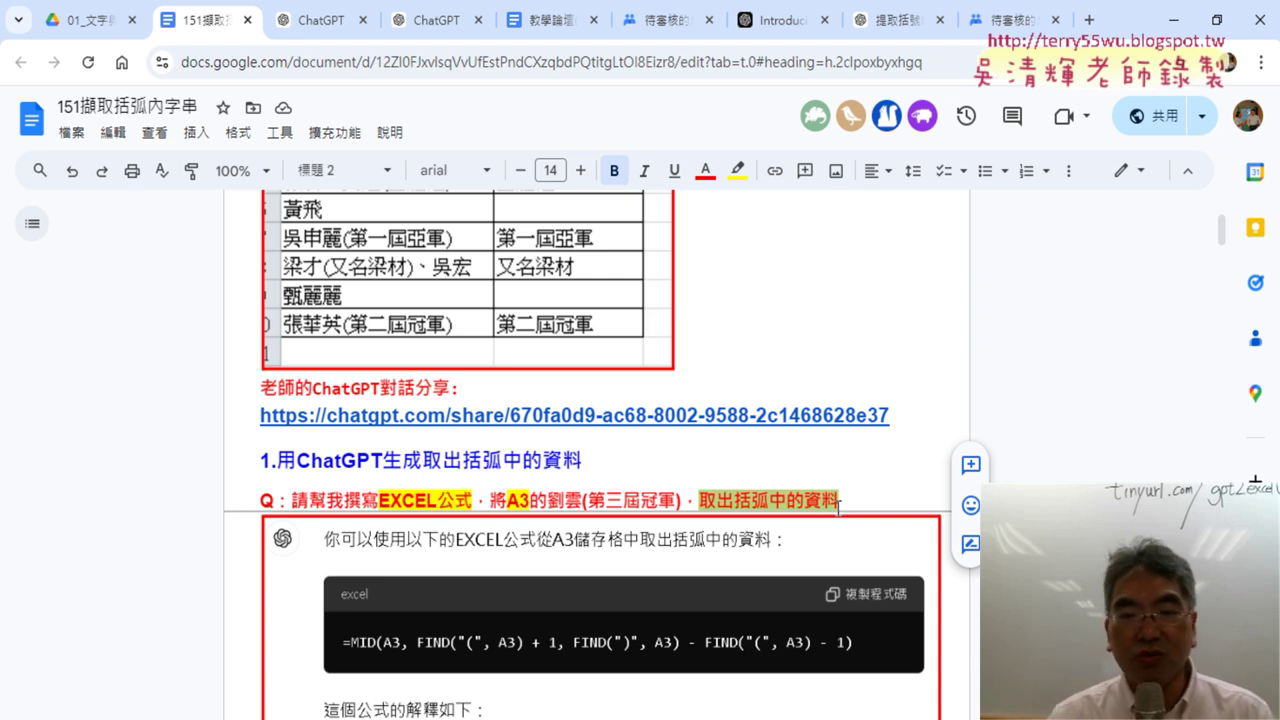
Scroll down to the VBA Function request, highlight it, then switch to the 提取括號 ChatGPT tab
{"action": "scroll", "coordinate": [827, 471], "scroll_direction": "down", "scroll_amount": 3}
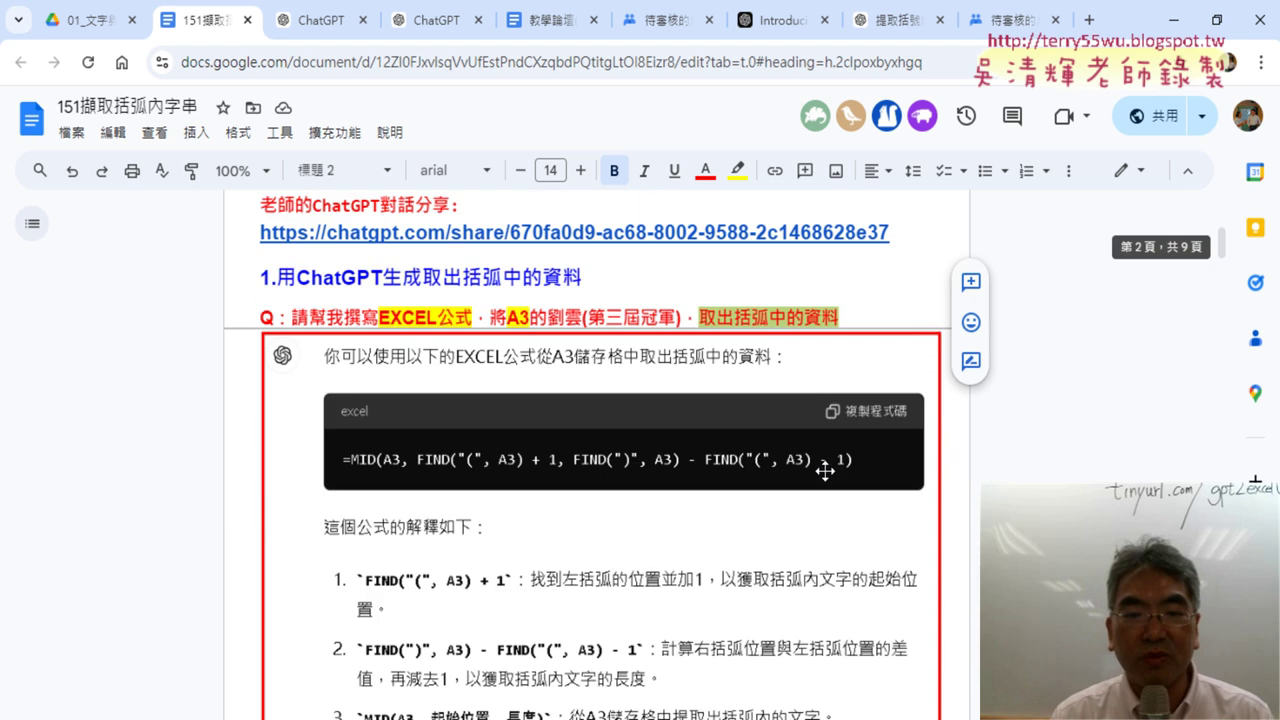
{"action": "scroll", "coordinate": [827, 471], "scroll_direction": "down", "scroll_amount": 3}
{"action": "scroll", "coordinate": [827, 471], "scroll_direction": "down", "scroll_amount": 3}
{"action": "scroll", "coordinate": [1004, 464], "scroll_direction": "down", "scroll_amount": 3}
{"action": "scroll", "coordinate": [580, 643], "scroll_direction": "down", "scroll_amount": 3}
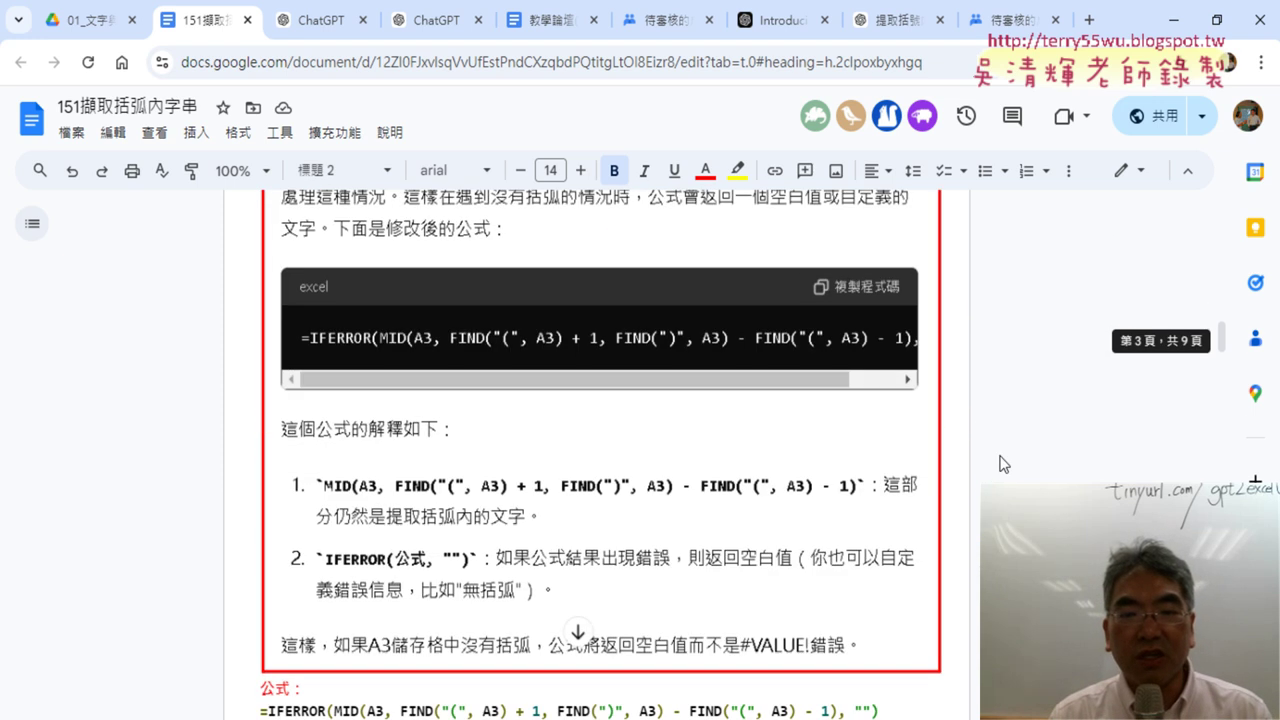
{"action": "scroll", "coordinate": [580, 446], "scroll_direction": "down", "scroll_amount": 2}
{"action": "scroll", "coordinate": [560, 400], "scroll_direction": "down", "scroll_amount": 2}
{"action": "scroll", "coordinate": [472, 346], "scroll_direction": "down", "scroll_amount": 1}
{"action": "mouse_move", "coordinate": [292, 265]}
{"action": "left_mouse_down"}
{"action": "mouse_move", "coordinate": [468, 265]}
{"action": "mouse_move", "coordinate": [538, 280]}
{"action": "left_mouse_up"}
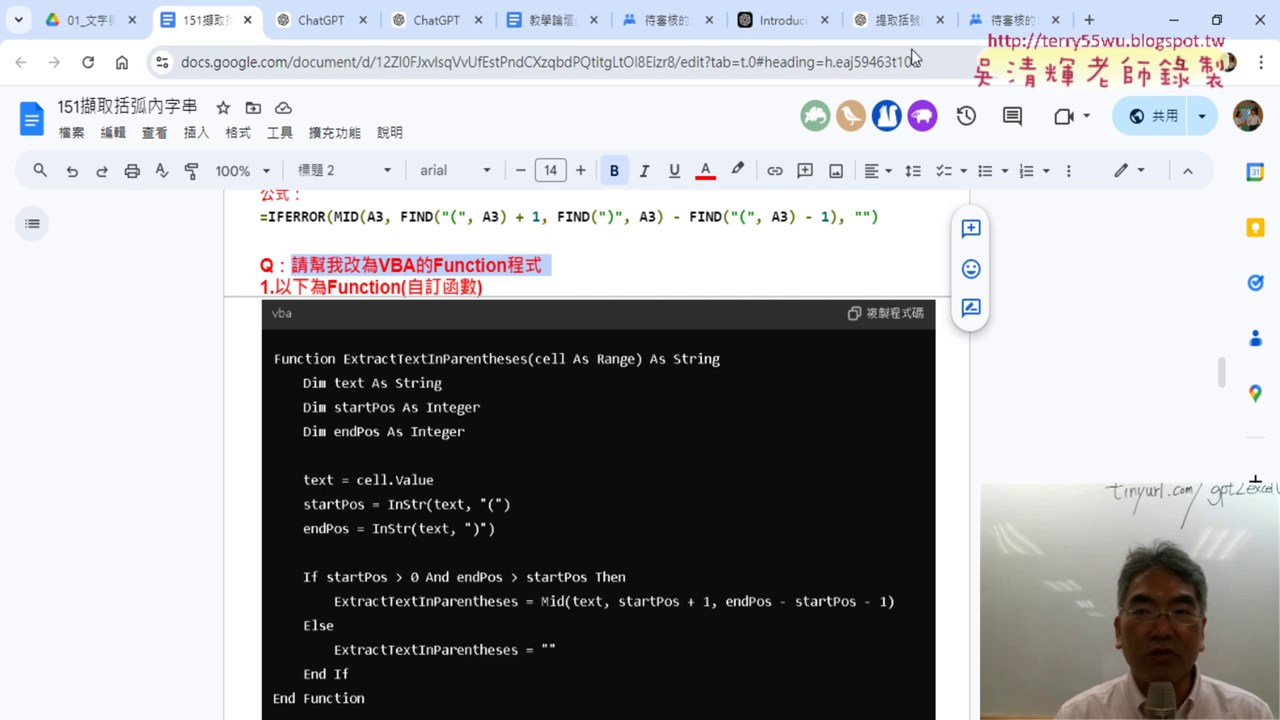
{"action": "left_click", "coordinate": [898, 22]}
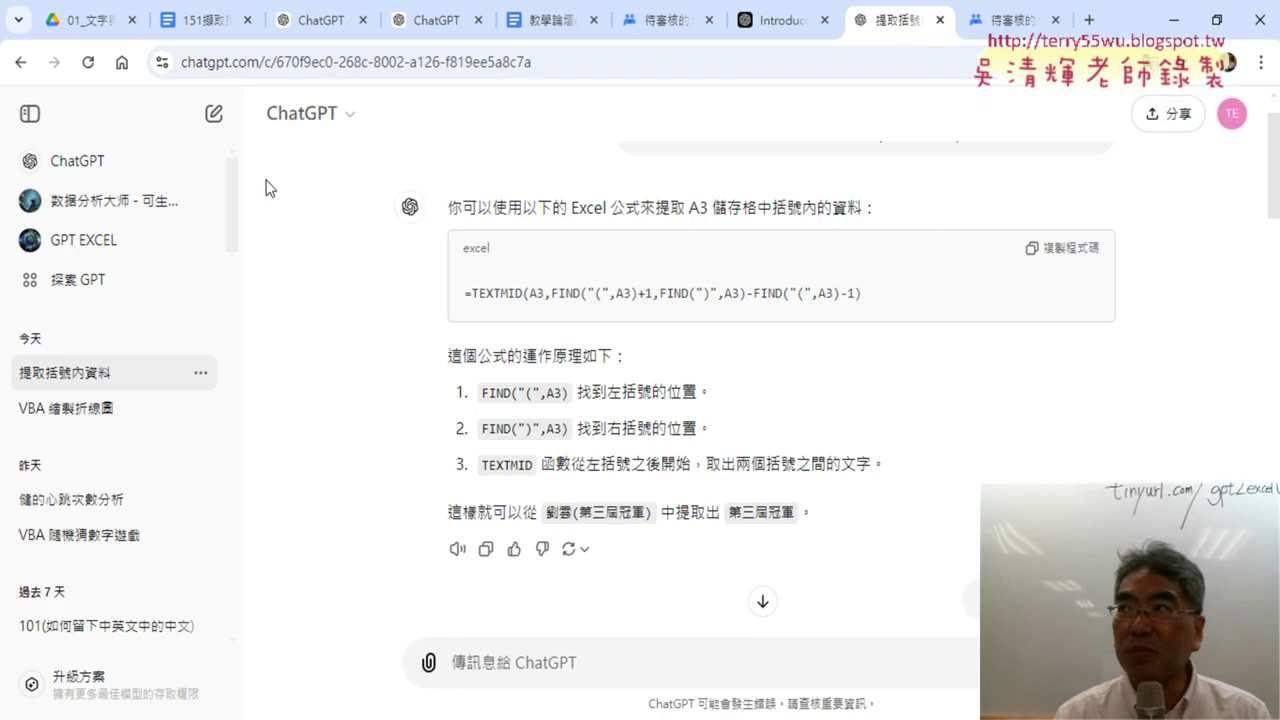
Start a new ChatGPT chat and draft the prompt 請幫我改為VBA的Function程式: without sending it
{"action": "left_click", "coordinate": [220, 125]}
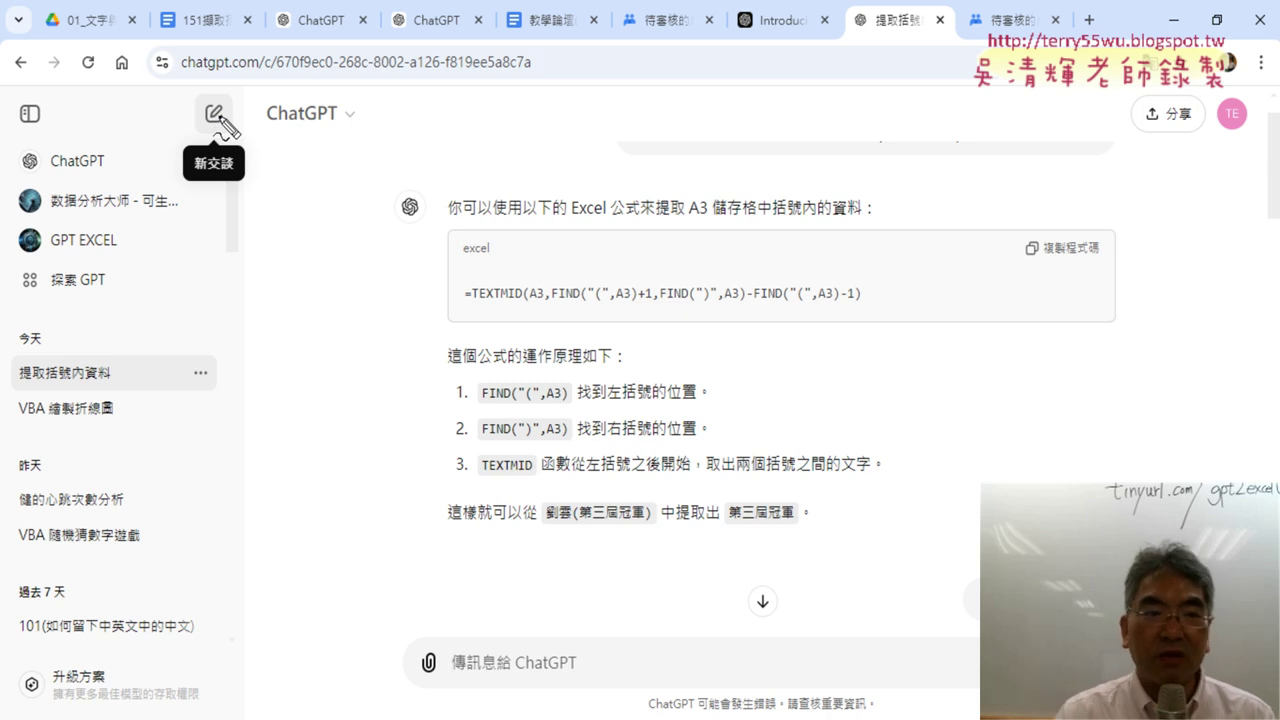
{"action": "left_click_drag", "start_coordinate": [222, 150], "coordinate": [218, 168]}
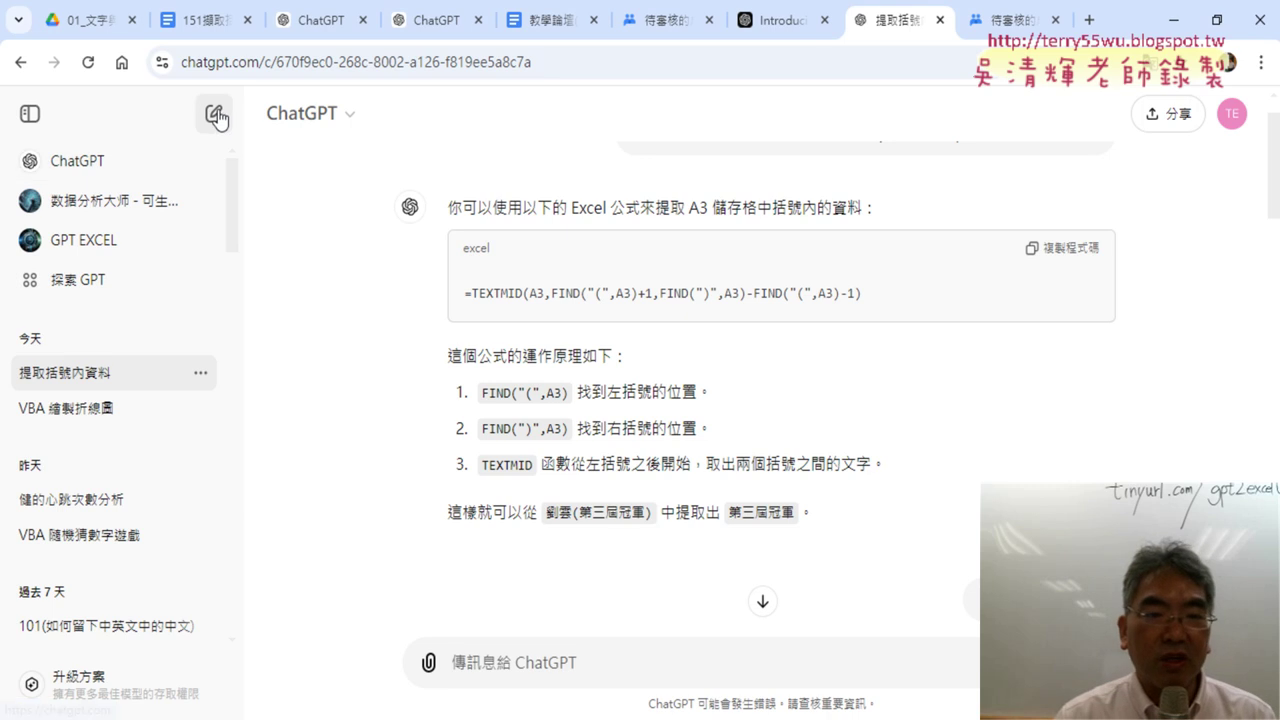
{"action": "left_click", "coordinate": [216, 117]}
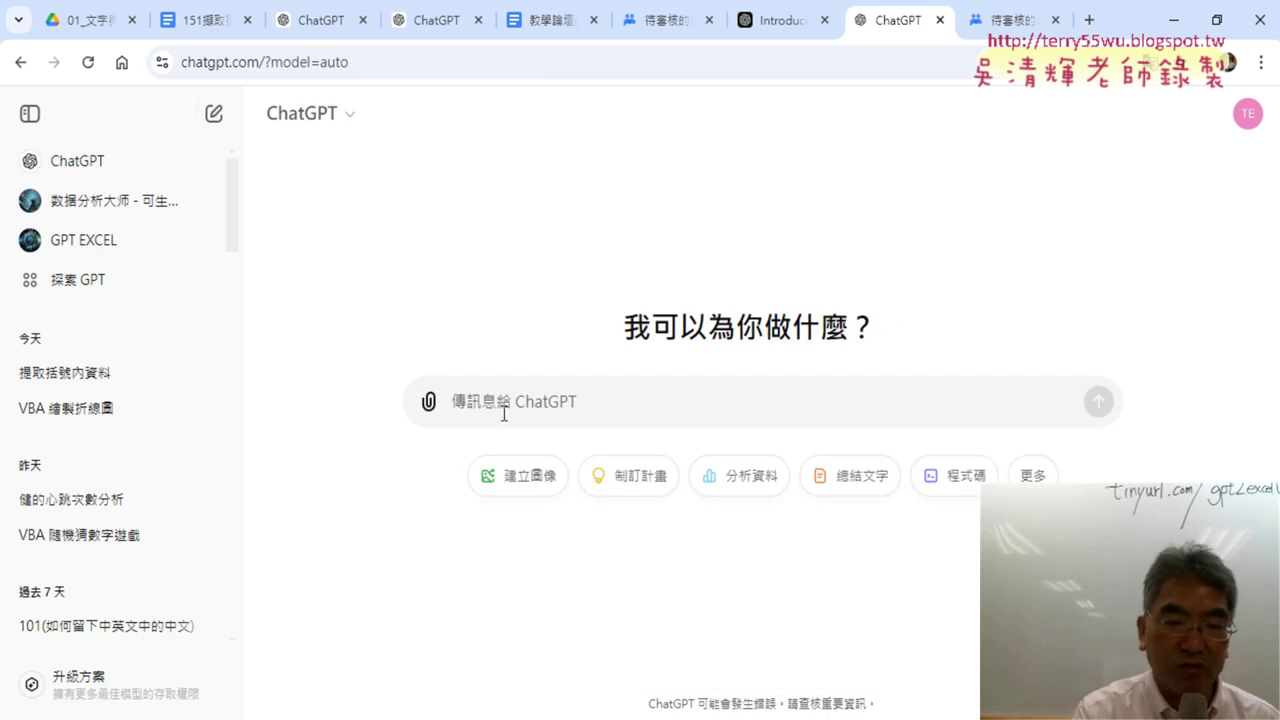
{"action": "type", "text": "請幫我改為VBA的Function程式"}
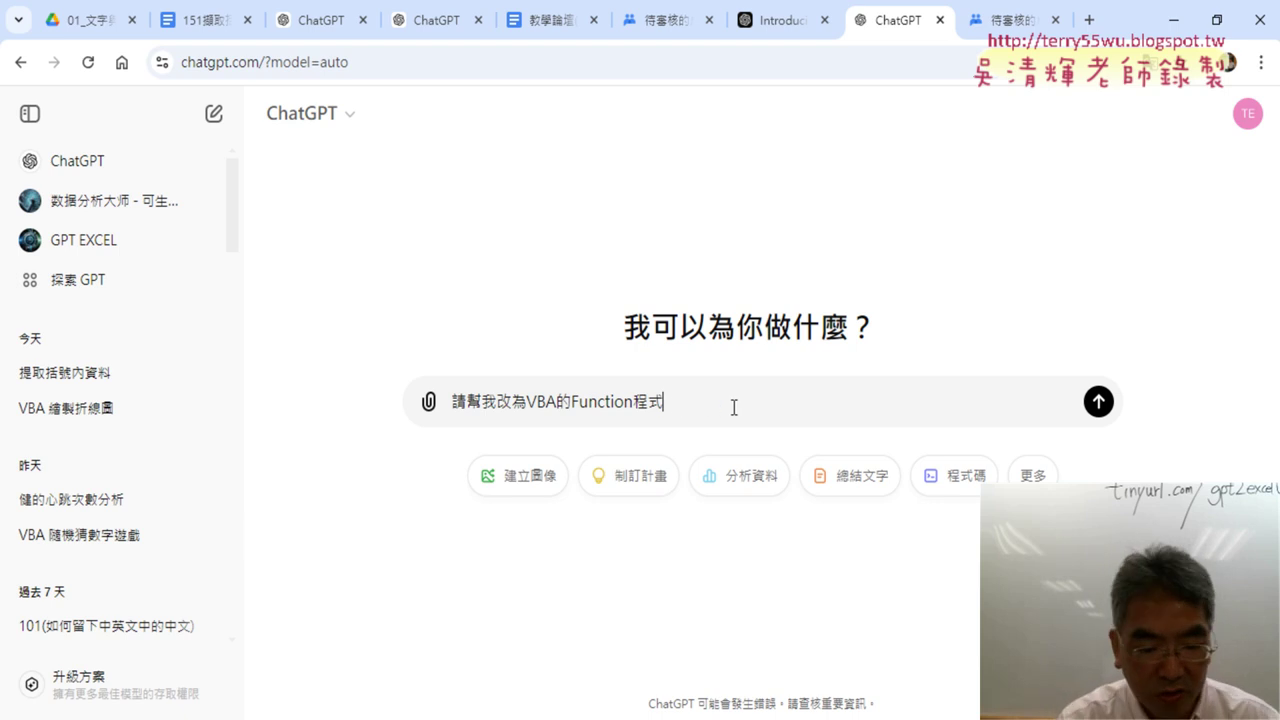
{"action": "type", "text": ":"}
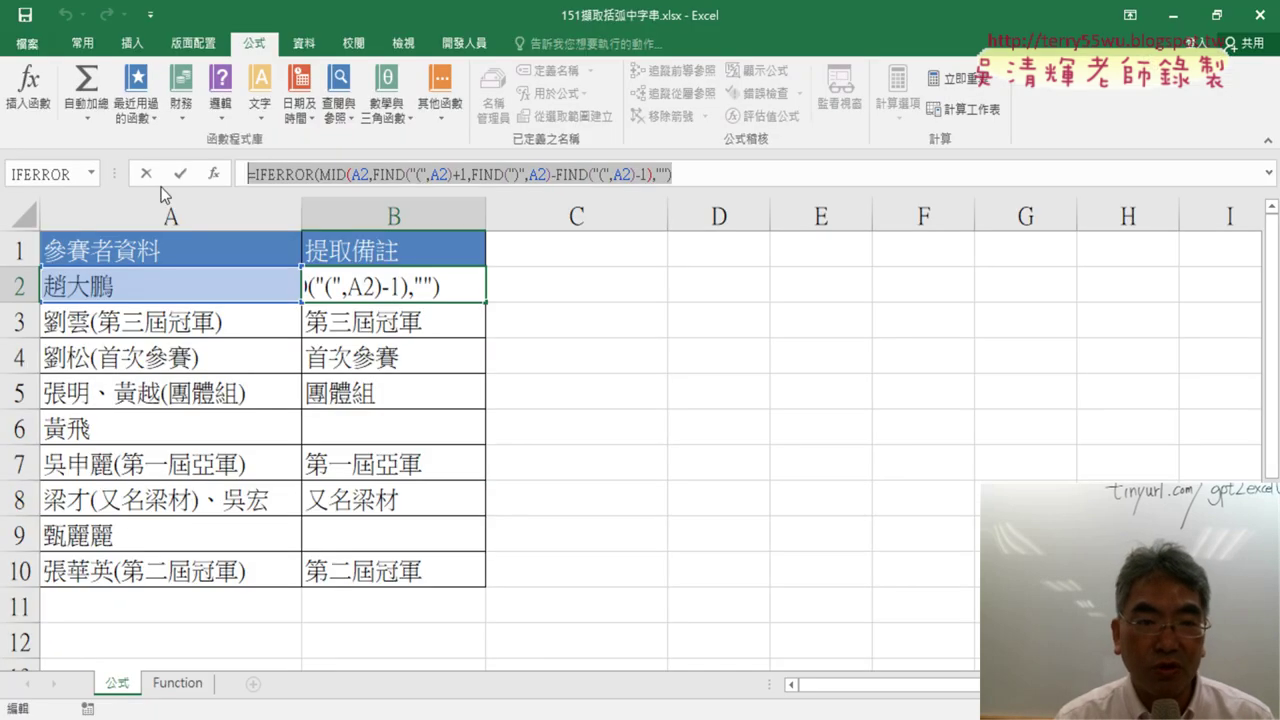
{"action": "left_click", "coordinate": [146, 173]}
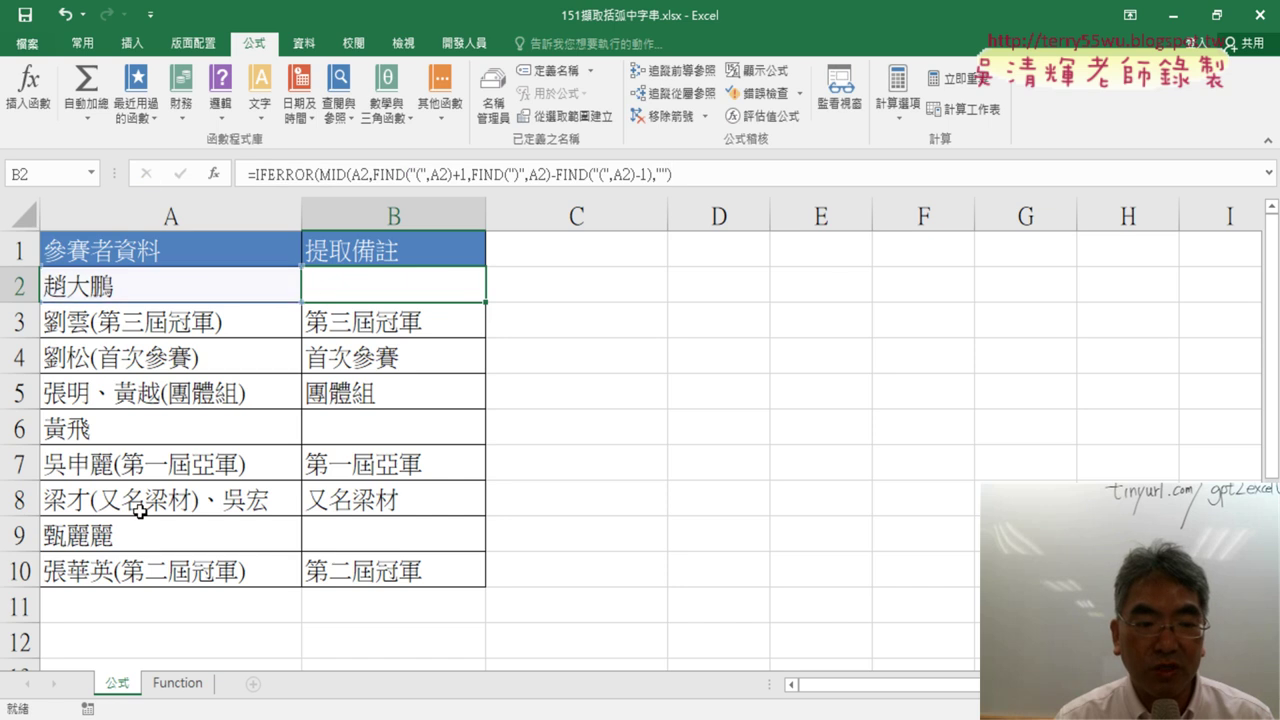
{"action": "left_click", "coordinate": [692, 170]}
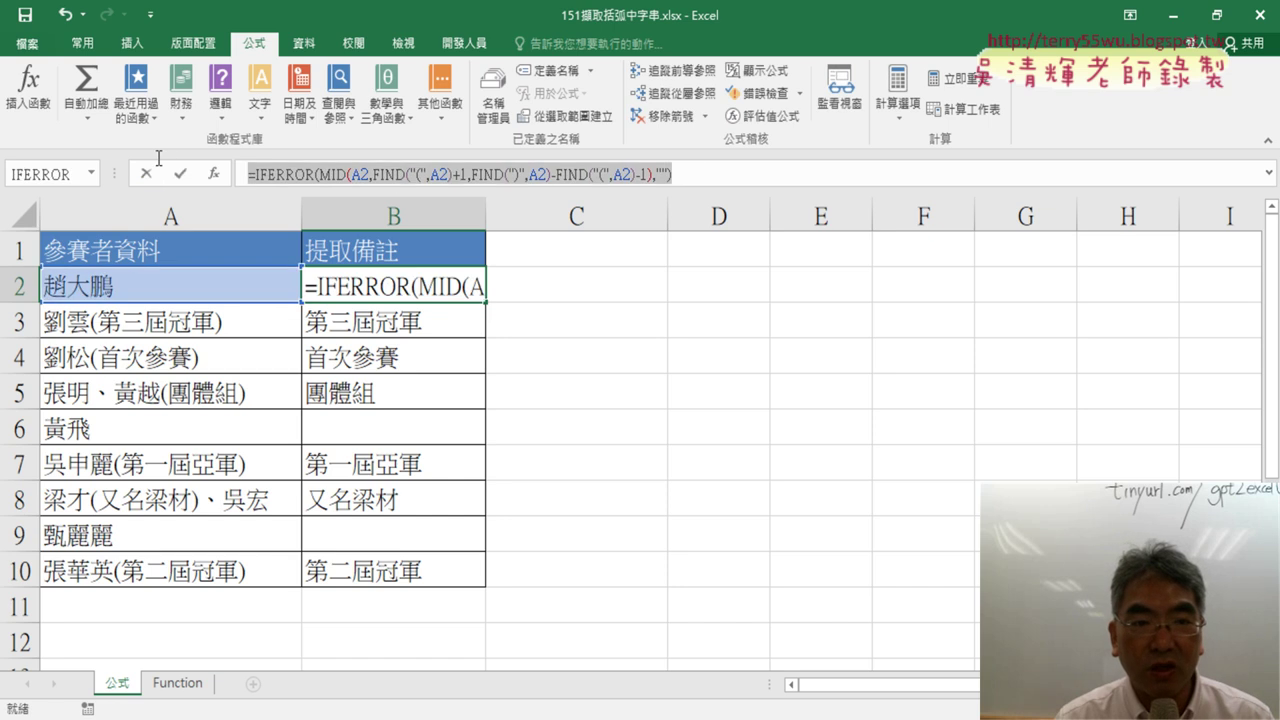
{"action": "right_click", "coordinate": [410, 172]}
{"action": "left_click", "coordinate": [459, 208]}
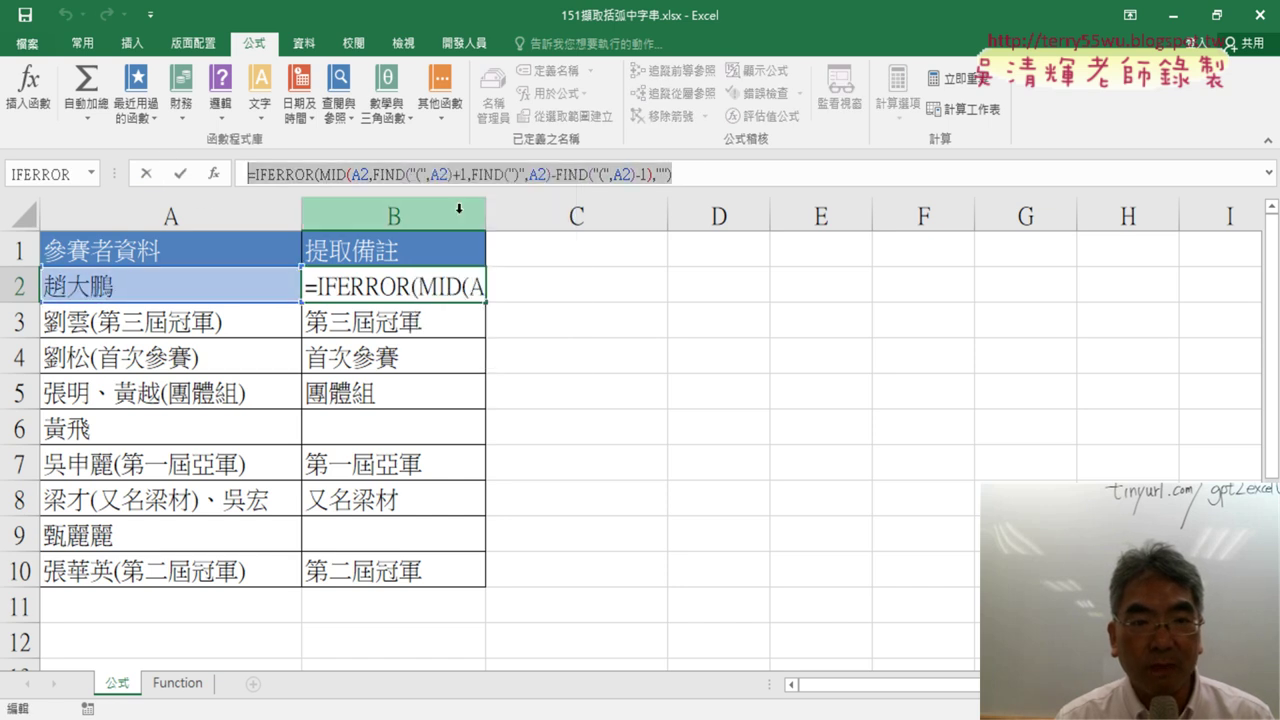
{"action": "left_click", "coordinate": [147, 176]}
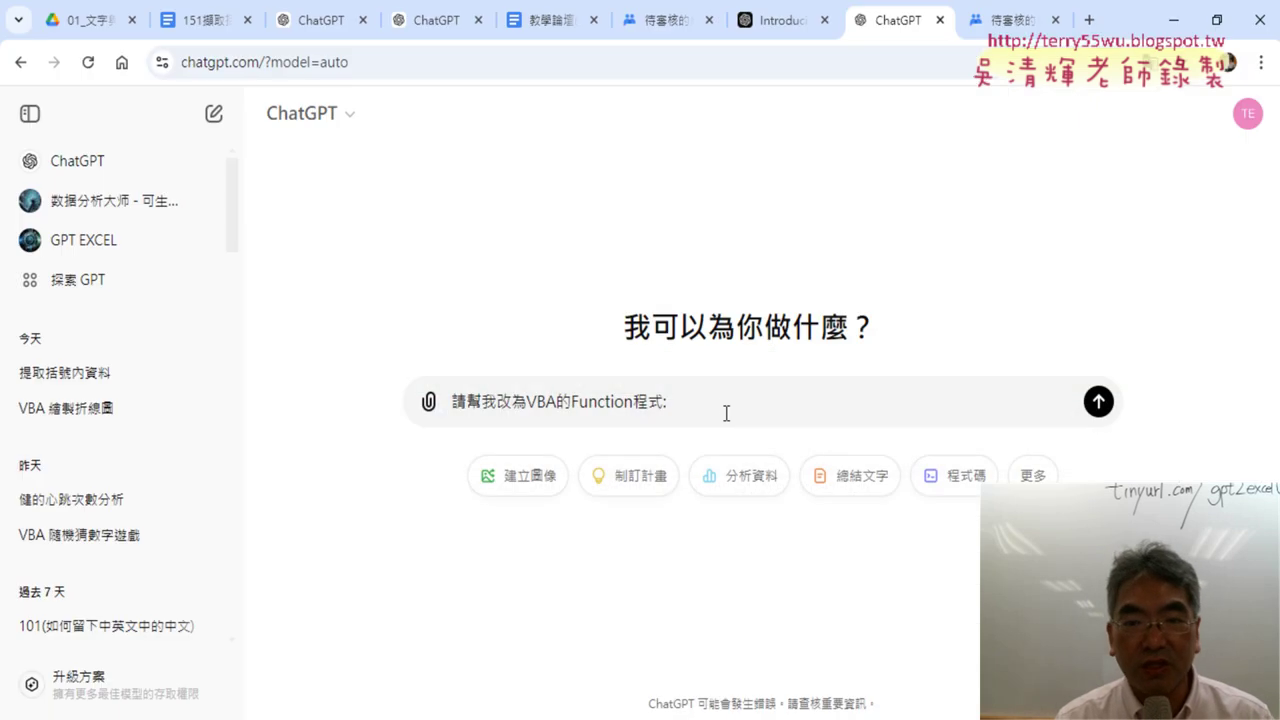
Paste the IFERROR formula after the prompt, send it, and highlight the reply's opening formula
{"action": "type", "text": "=IFERROR(MID(A2,FIND(\"(\",A2)+1,FIND(\")\",A2)-FIND(\"(\",A2)-1),\"\")"}
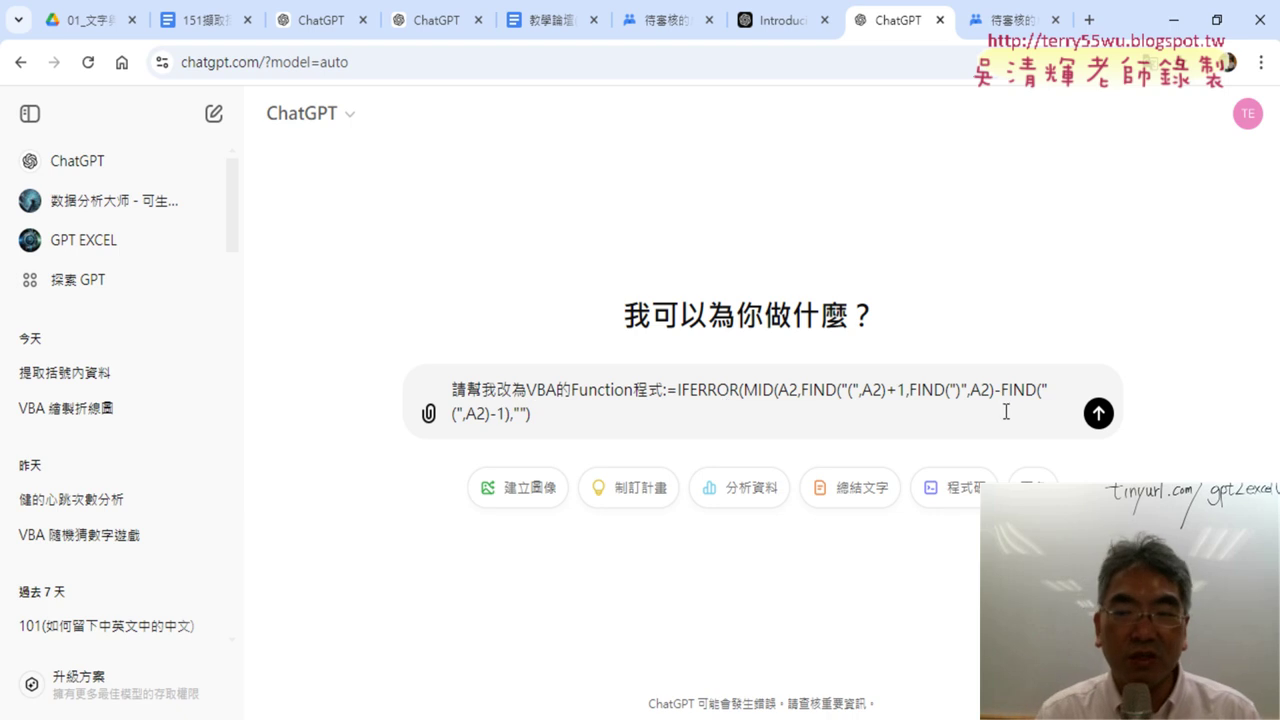
{"action": "left_click", "coordinate": [1098, 413]}
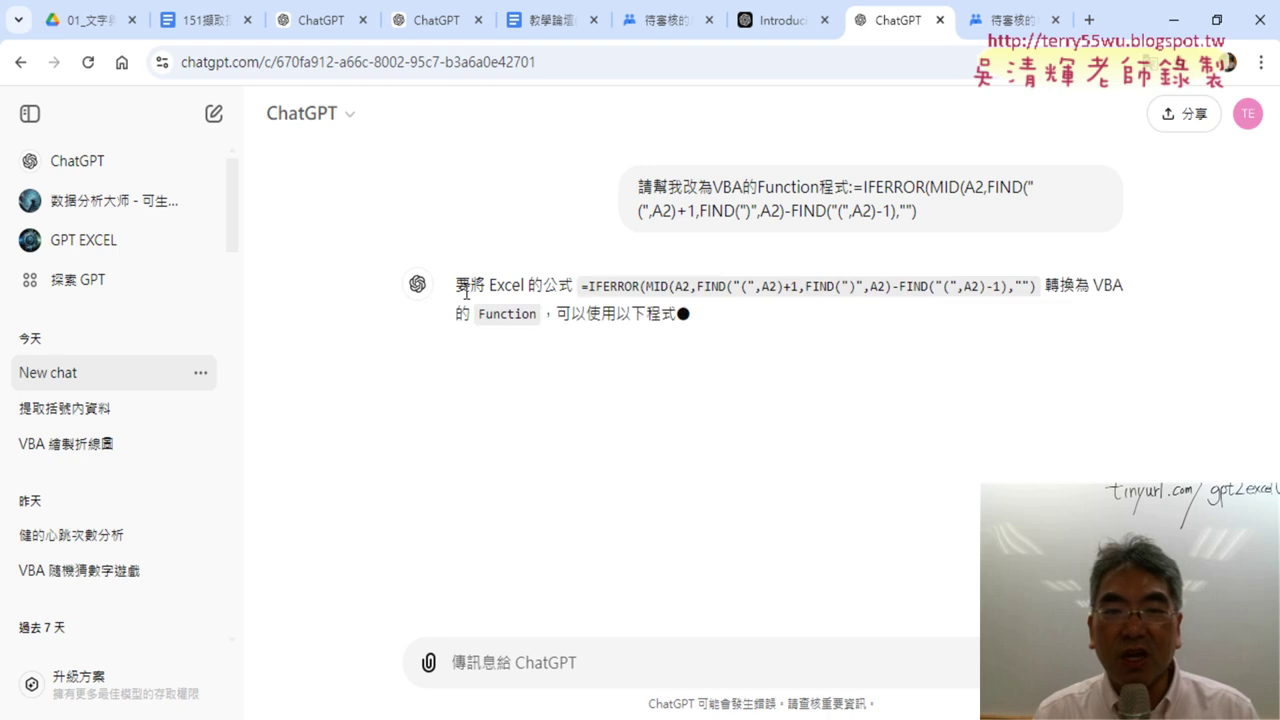
{"action": "mouse_move", "coordinate": [455, 285]}
{"action": "left_mouse_down"}
{"action": "mouse_move", "coordinate": [1068, 250]}
{"action": "mouse_move", "coordinate": [1030, 252]}
{"action": "left_mouse_up"}
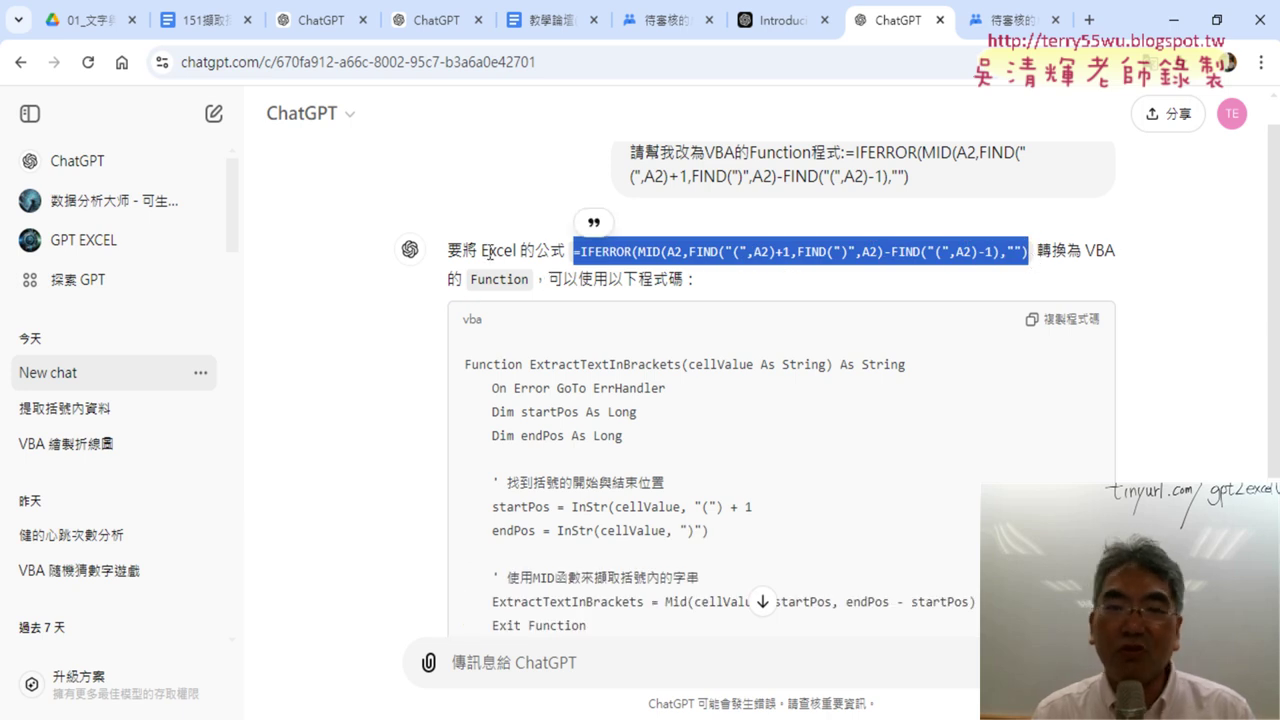
{"action": "mouse_move", "coordinate": [443, 253]}
{"action": "left_mouse_down"}
{"action": "mouse_move", "coordinate": [534, 285]}
{"action": "mouse_move", "coordinate": [688, 283]}
{"action": "left_mouse_up"}
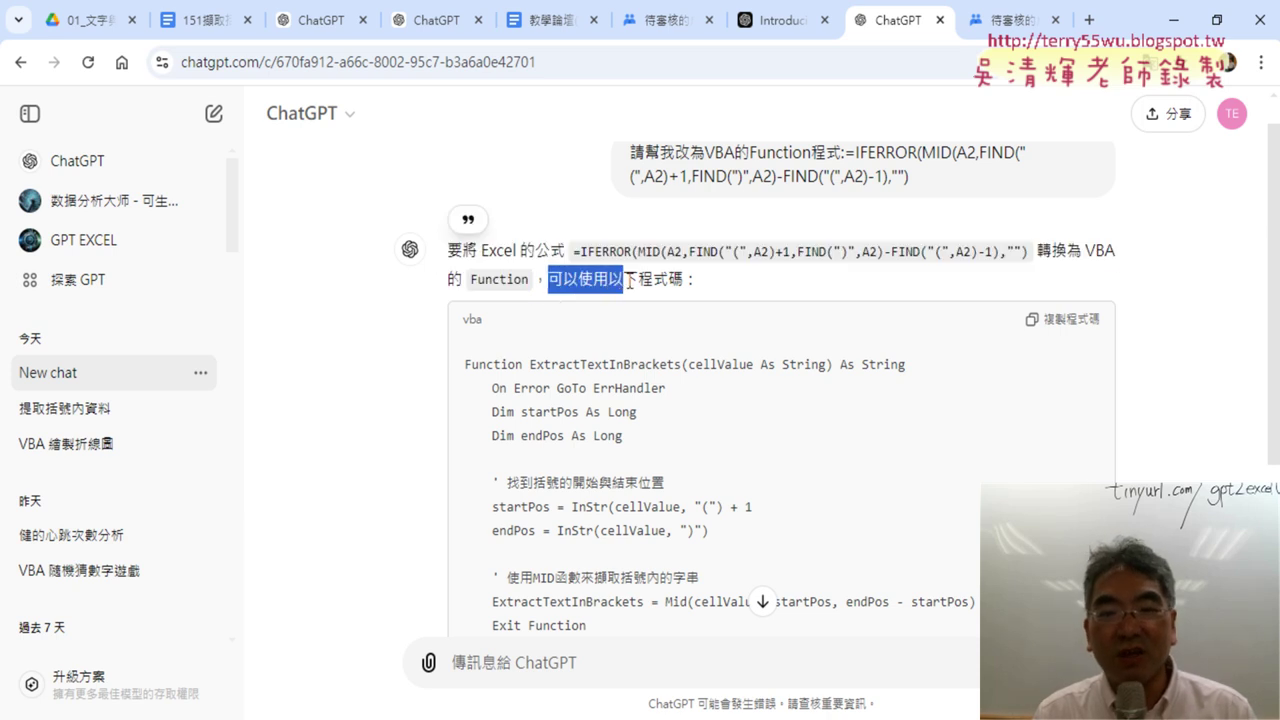
Review the sent request wording and IFERROR formula, then return to the Excel workbook
{"action": "scroll", "coordinate": [690, 286], "scroll_direction": "down", "scroll_amount": 2}
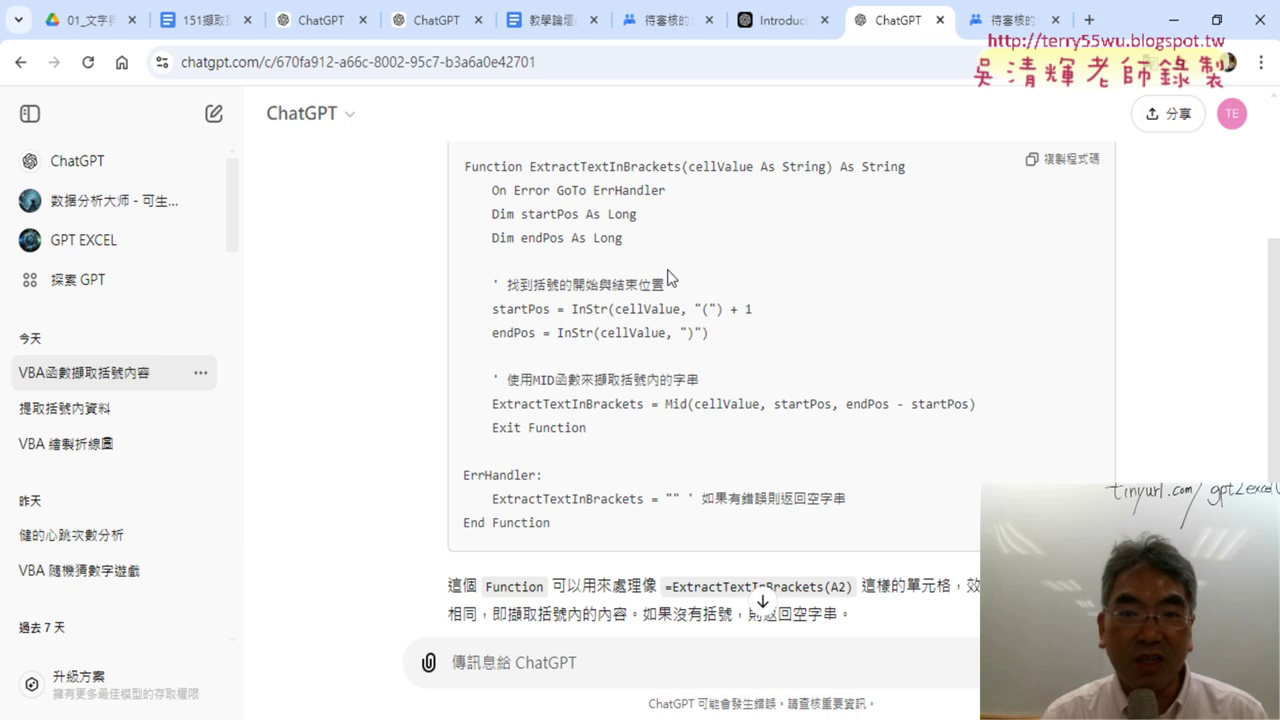
{"action": "scroll", "coordinate": [665, 280], "scroll_direction": "up", "scroll_amount": 2}
{"action": "left_click_drag", "start_coordinate": [630, 187], "coordinate": [840, 188]}
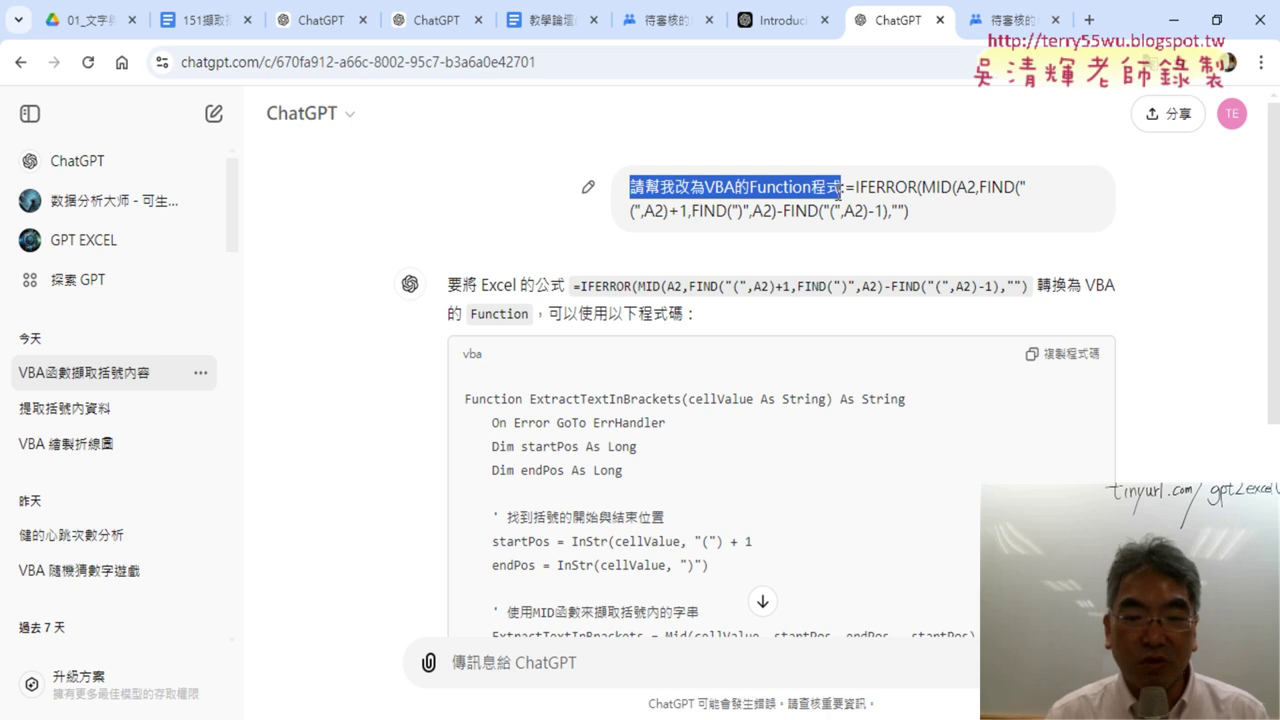
{"action": "mouse_move", "coordinate": [853, 190]}
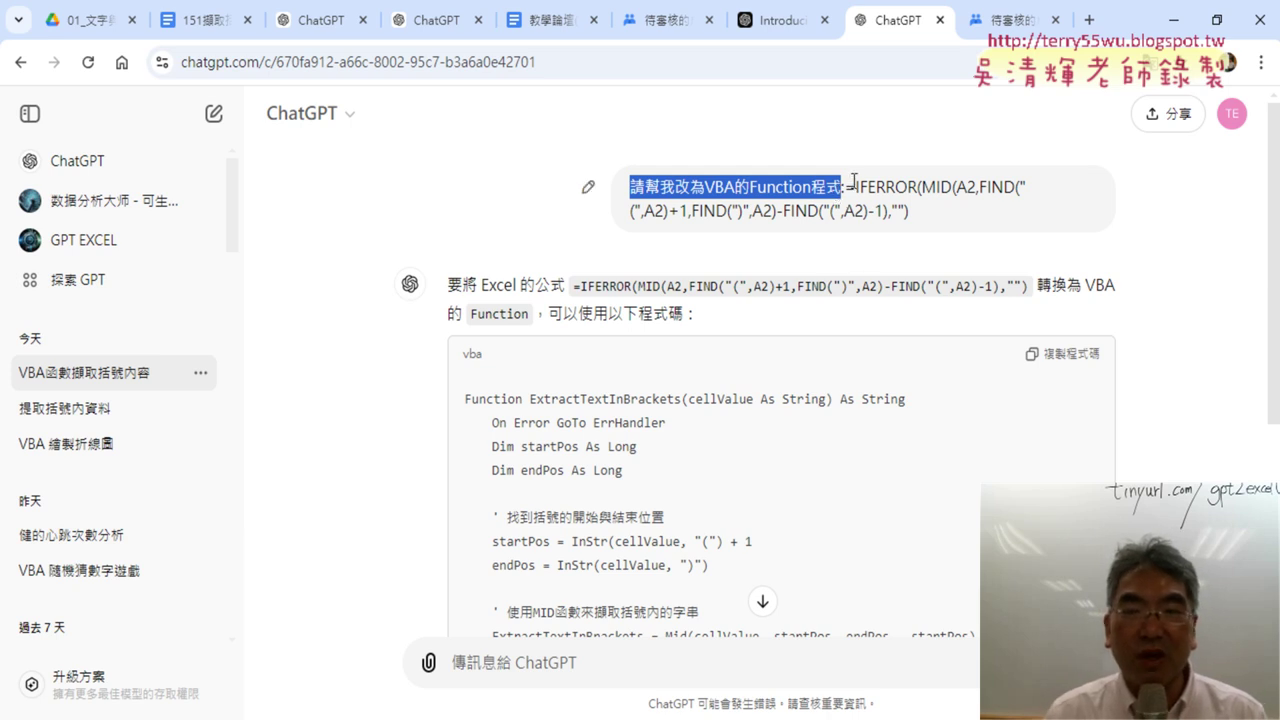
{"action": "mouse_move", "coordinate": [847, 187]}
{"action": "left_mouse_down"}
{"action": "mouse_move", "coordinate": [886, 188]}
{"action": "mouse_move", "coordinate": [927, 222]}
{"action": "left_mouse_up"}
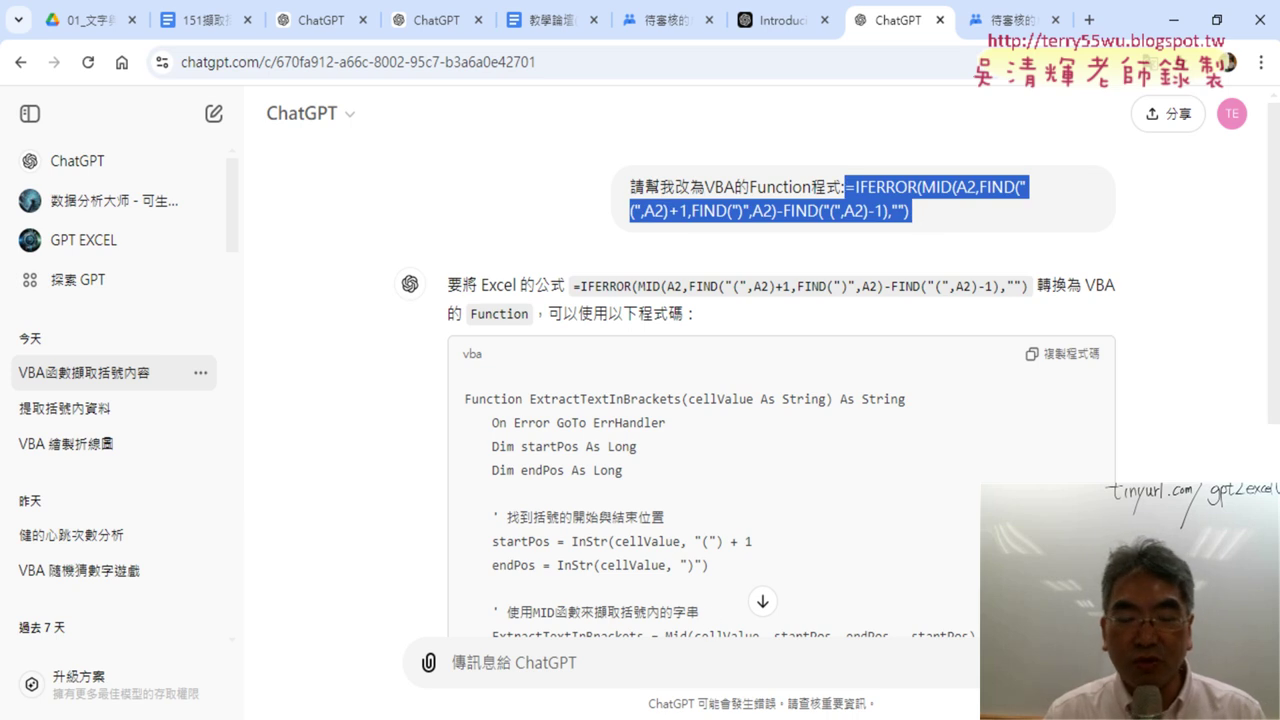
{"action": "left_click", "coordinate": [718, 705]}
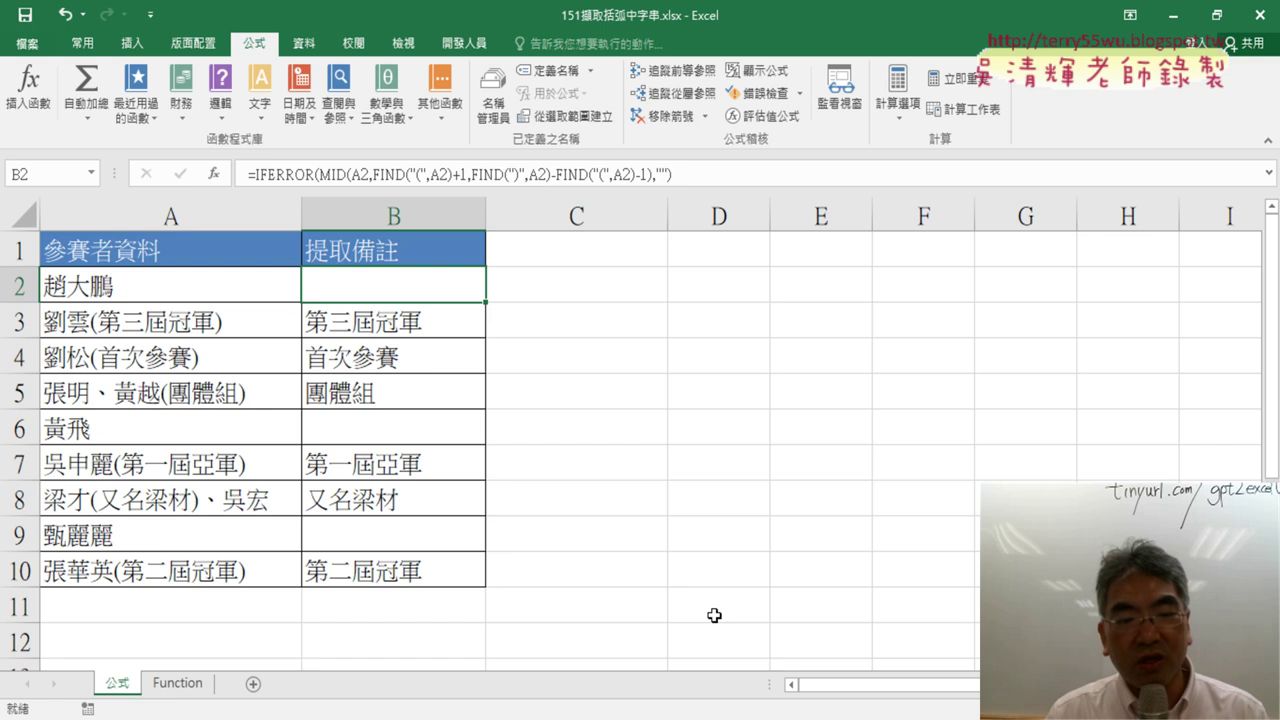
Duplicate the Function sheet and rename the copy SUB
{"action": "left_click", "coordinate": [161, 686]}
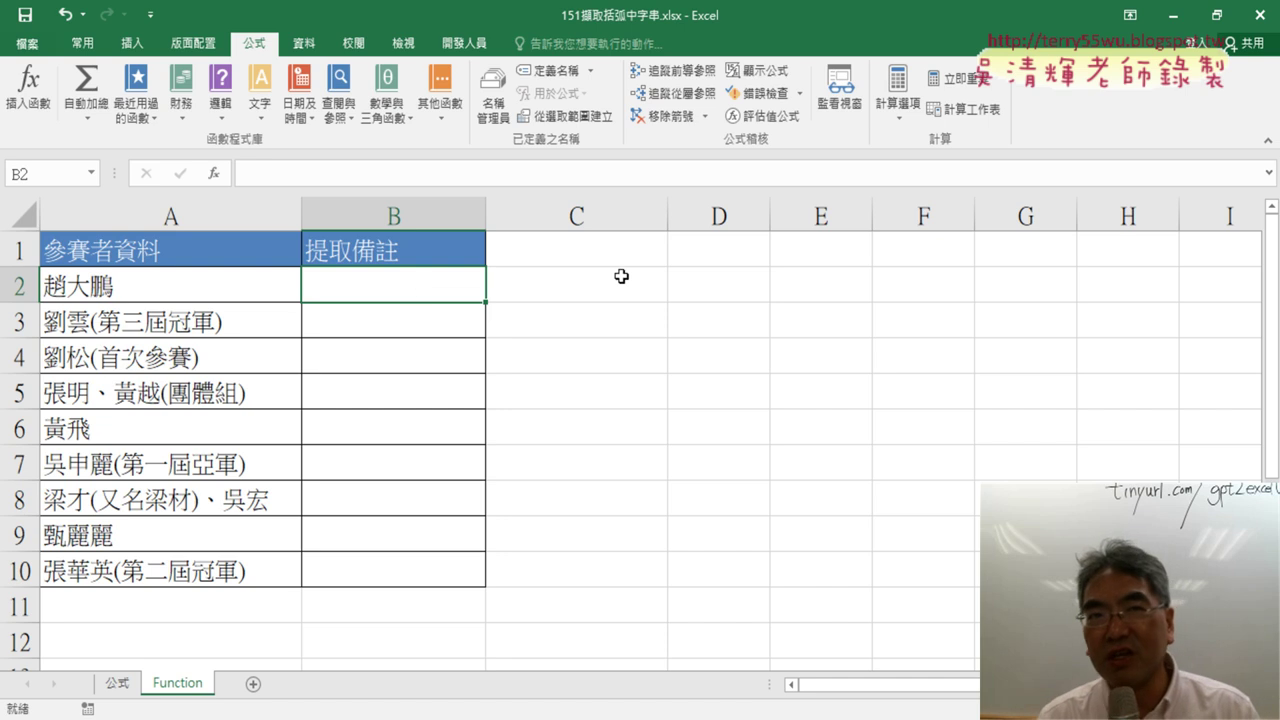
{"action": "left_click_drag", "start_coordinate": [399, 277], "coordinate": [399, 571]}
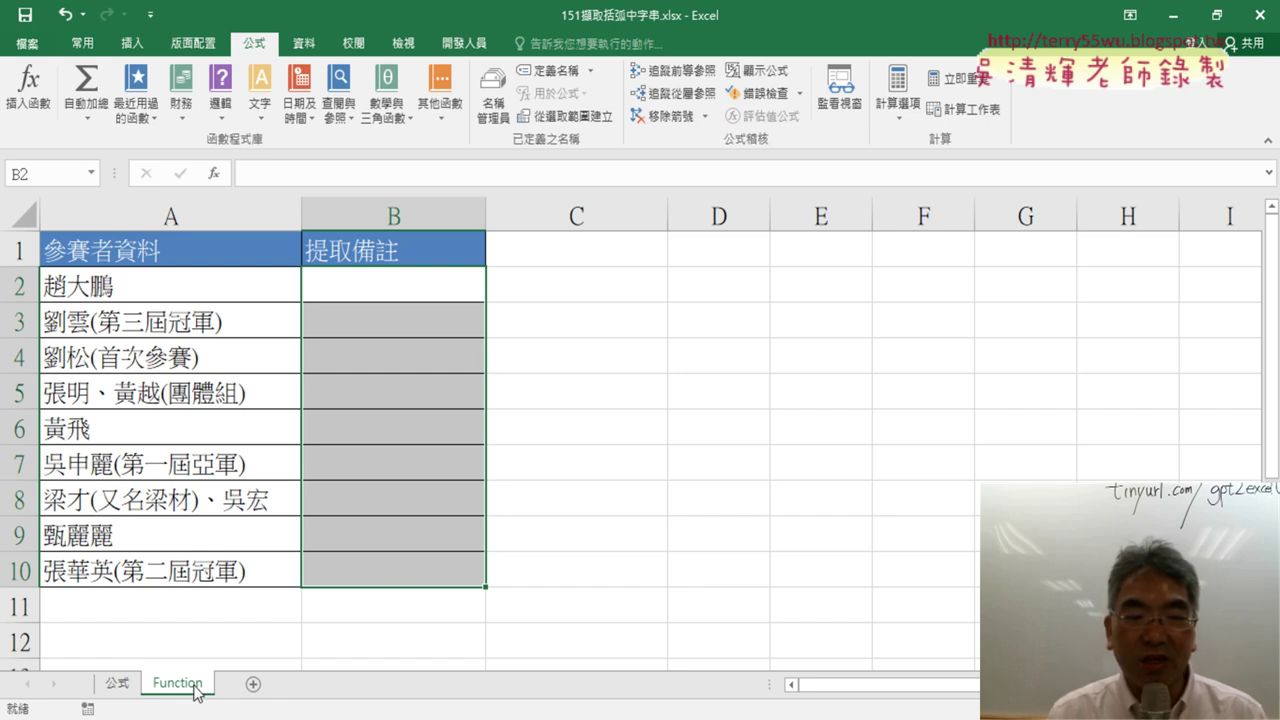
{"action": "left_click_drag", "start_coordinate": [196, 692], "coordinate": [258, 686]}
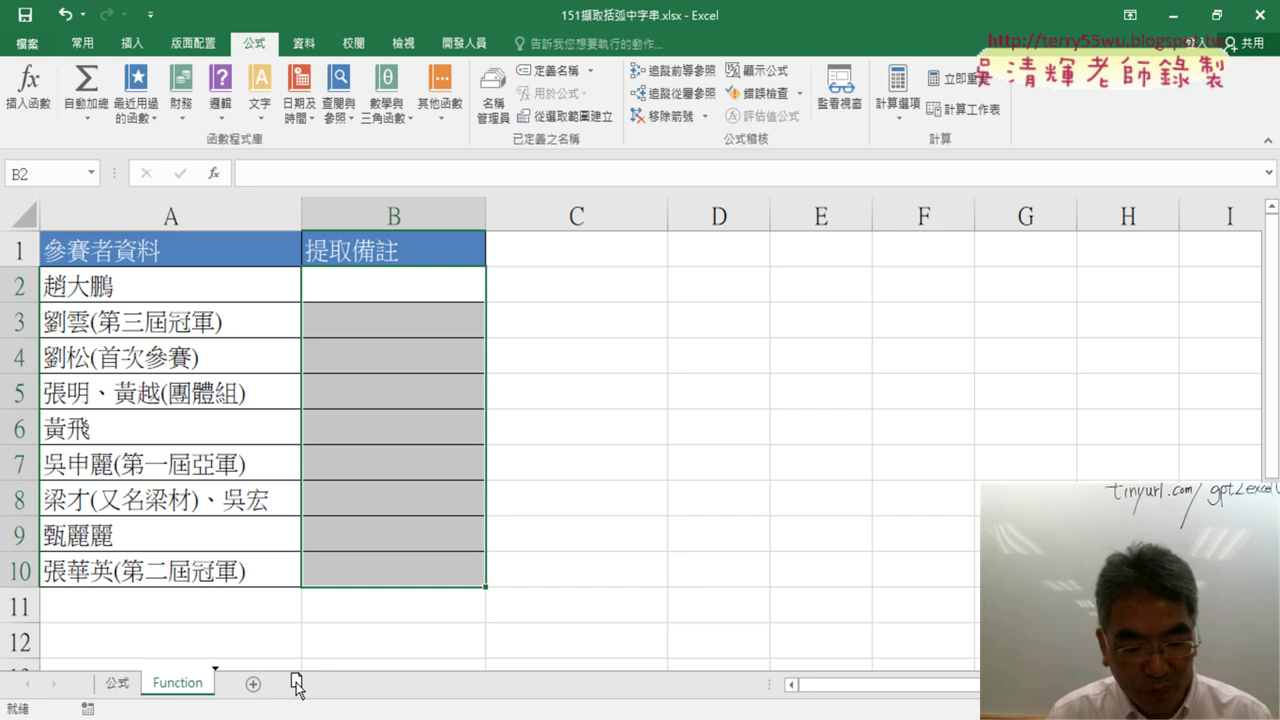
{"action": "left_click_drag", "start_coordinate": [296, 683], "coordinate": [288, 684]}
{"action": "double_click", "coordinate": [279, 684]}
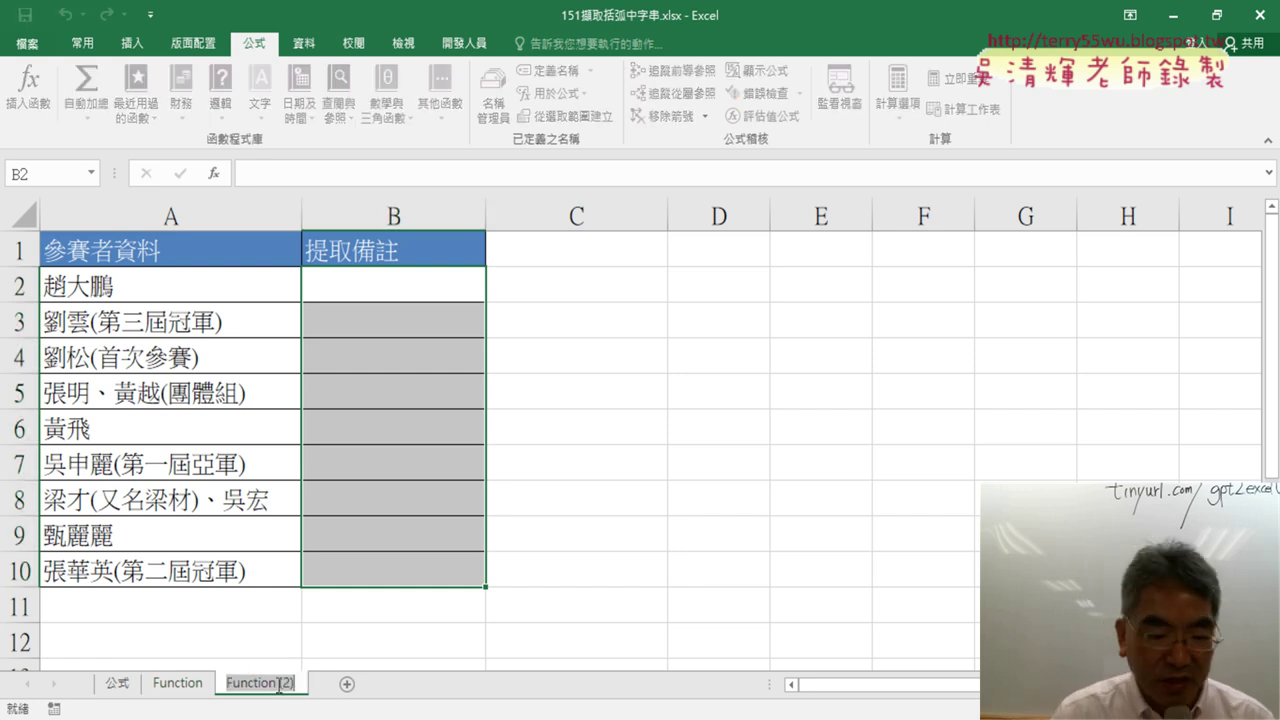
{"action": "type", "text": "S"}
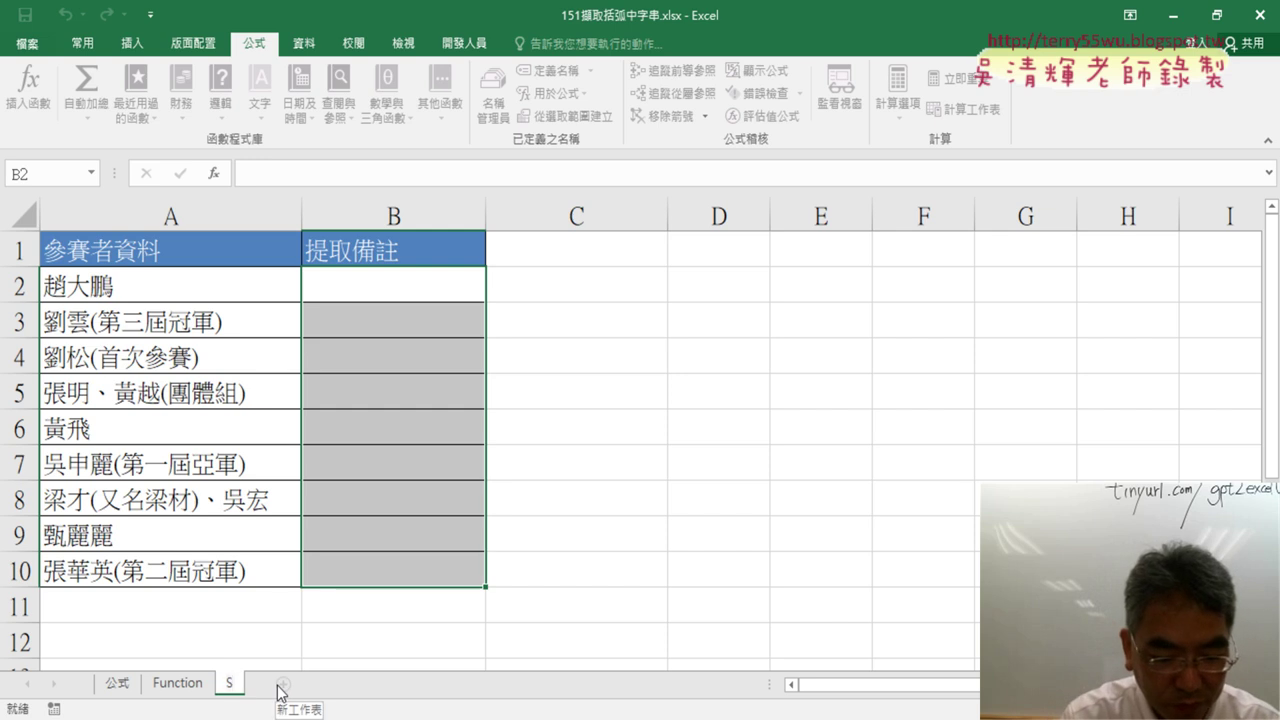
{"action": "type", "text": "UB"}
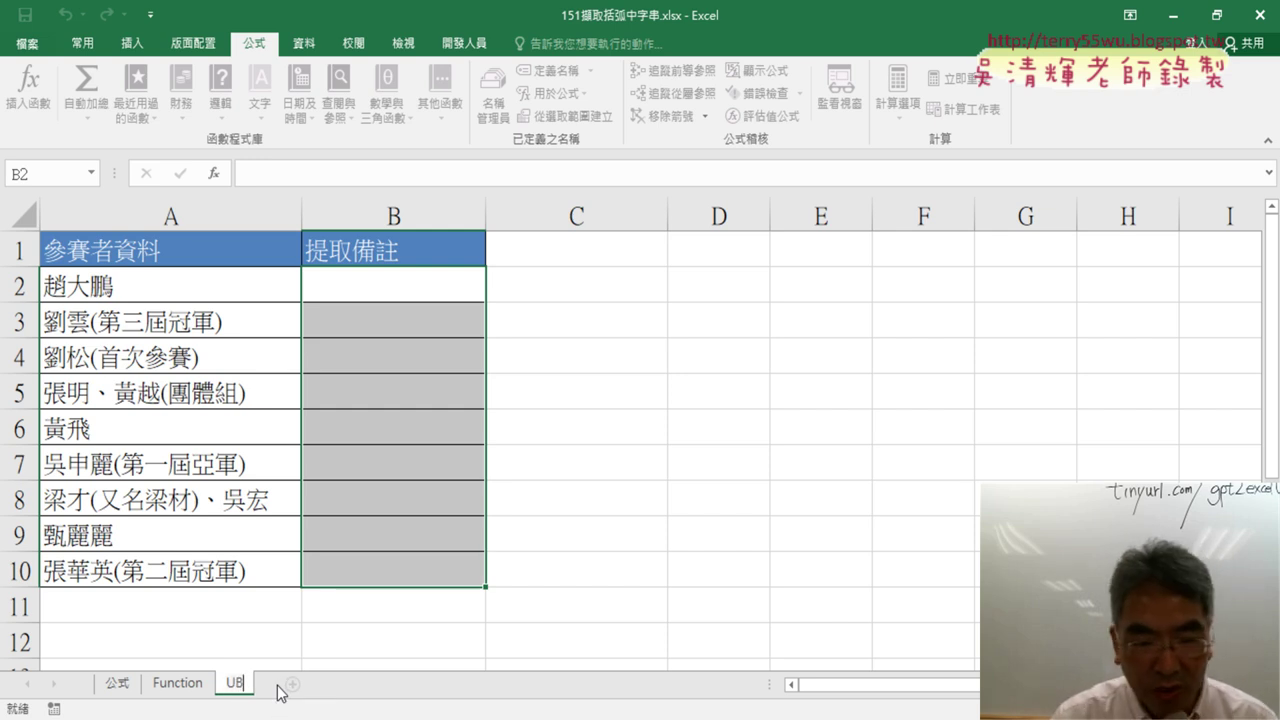
{"action": "key", "text": "Return"}
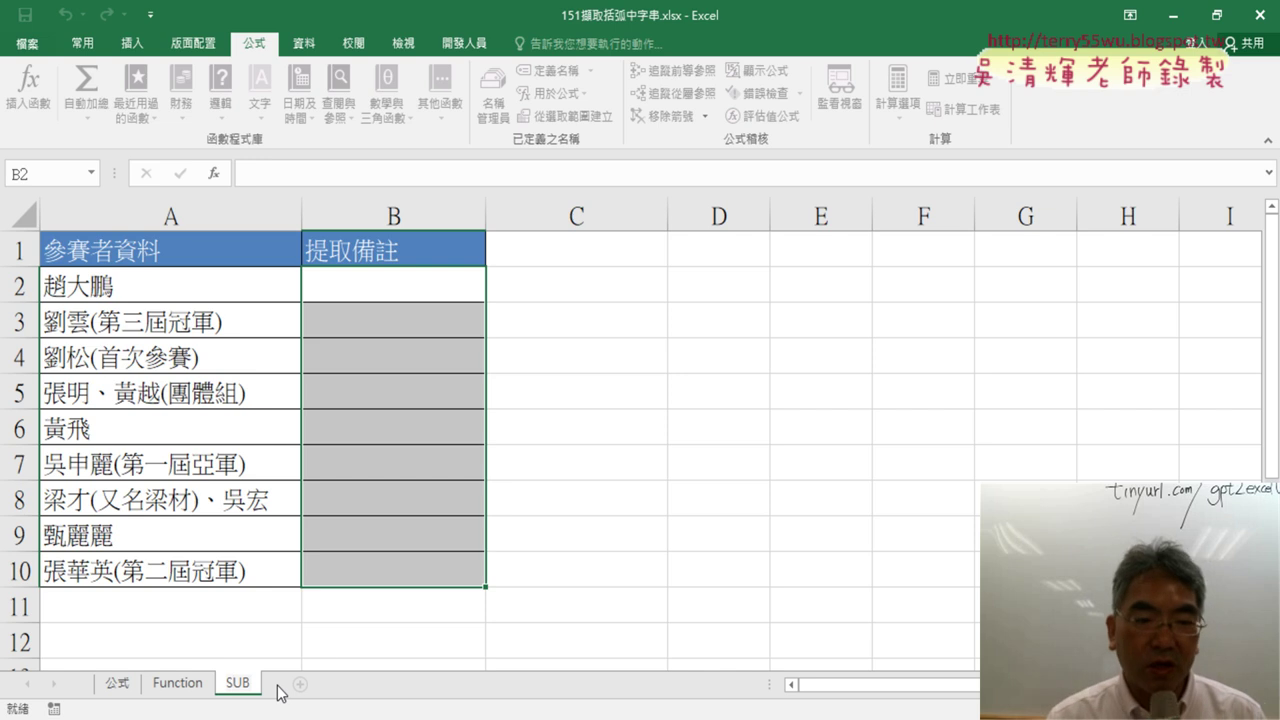
Select result cell B2 on the SUB sheet and switch back to the ChatGPT browser
{"action": "left_click", "coordinate": [588, 595]}
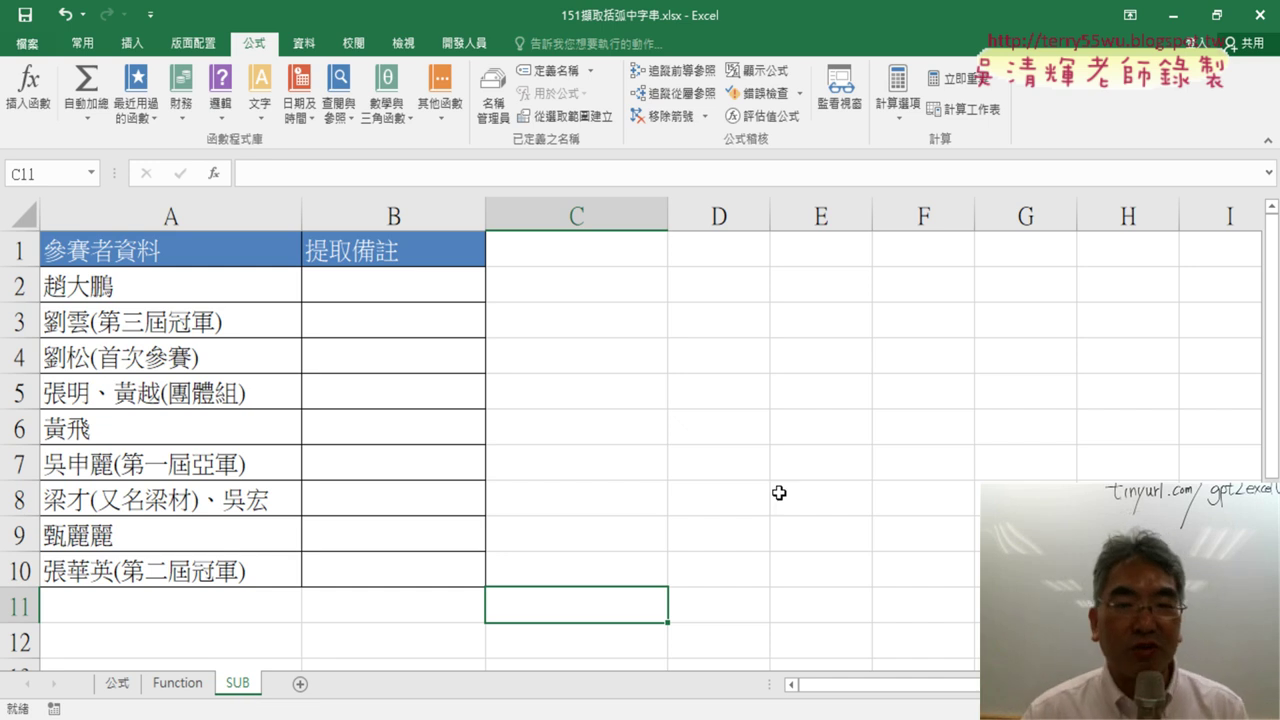
{"action": "left_click", "coordinate": [655, 345]}
{"action": "left_click", "coordinate": [820, 342]}
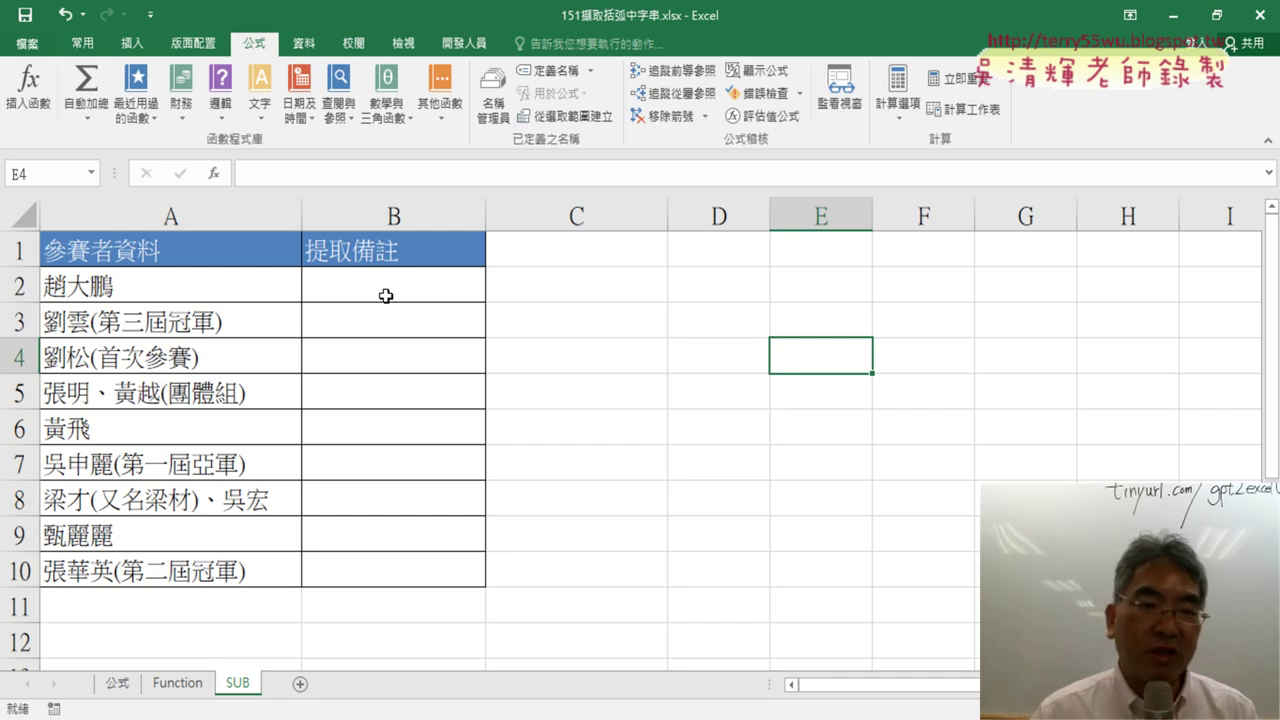
{"action": "left_click", "coordinate": [386, 296]}
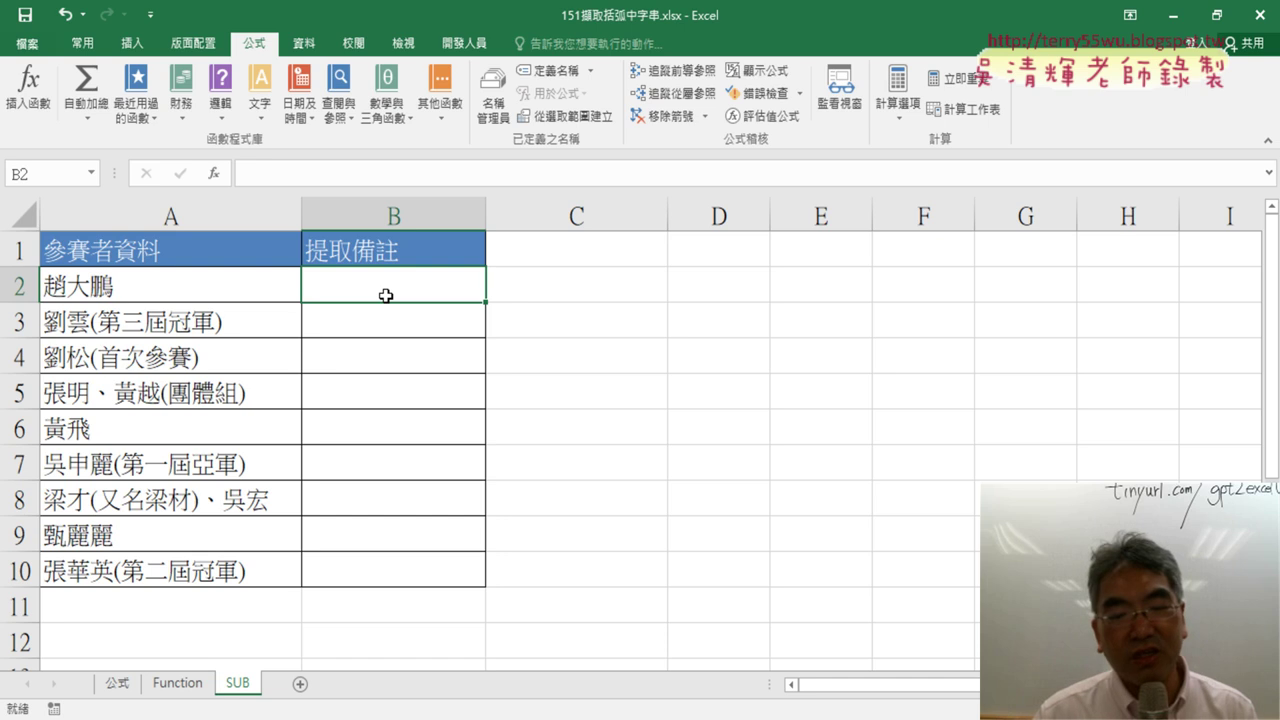
{"action": "left_click", "coordinate": [430, 687]}
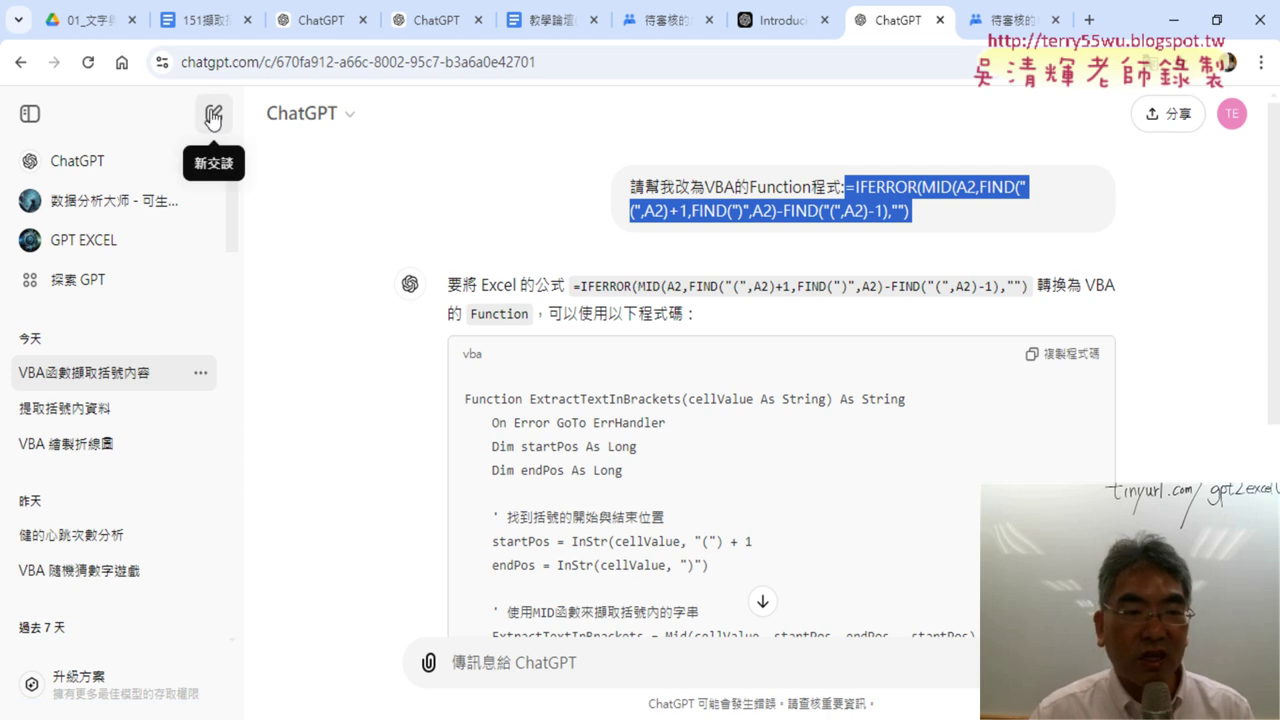
Open the 提取括號內資料 conversation and copy its 改為VBA的Function程式 request text
{"action": "left_click", "coordinate": [103, 416]}
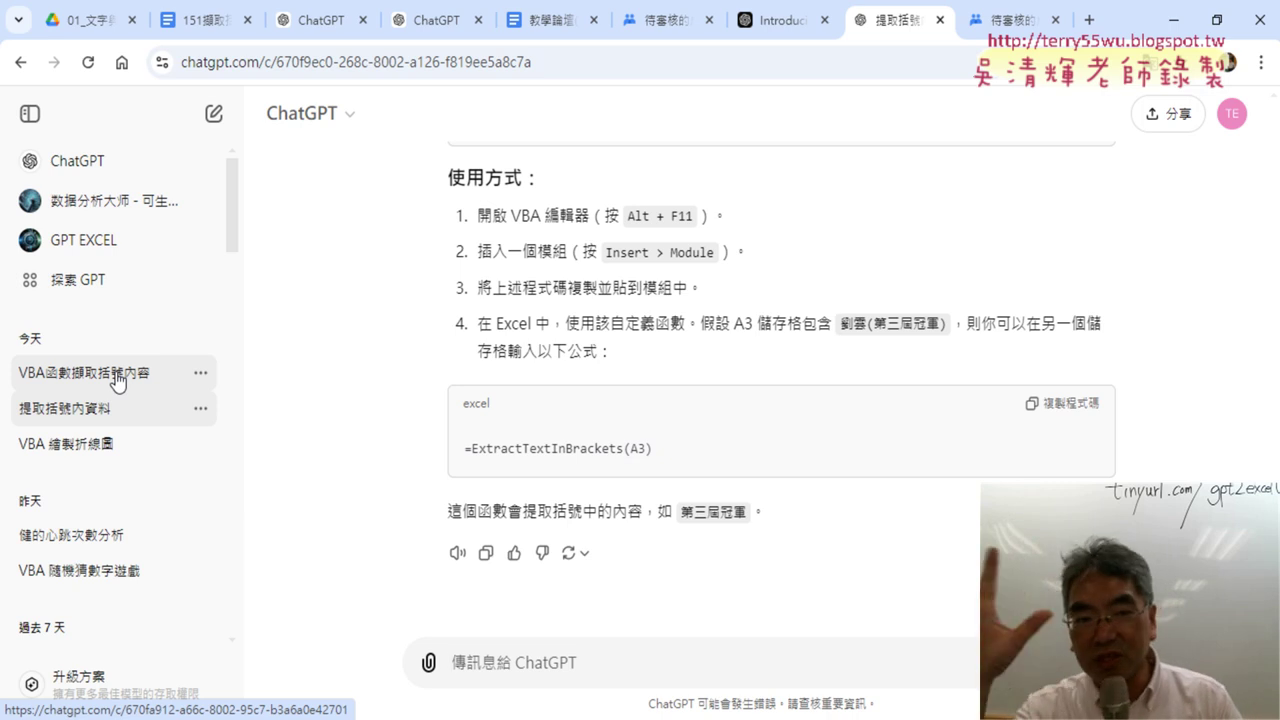
{"action": "left_click", "coordinate": [200, 377]}
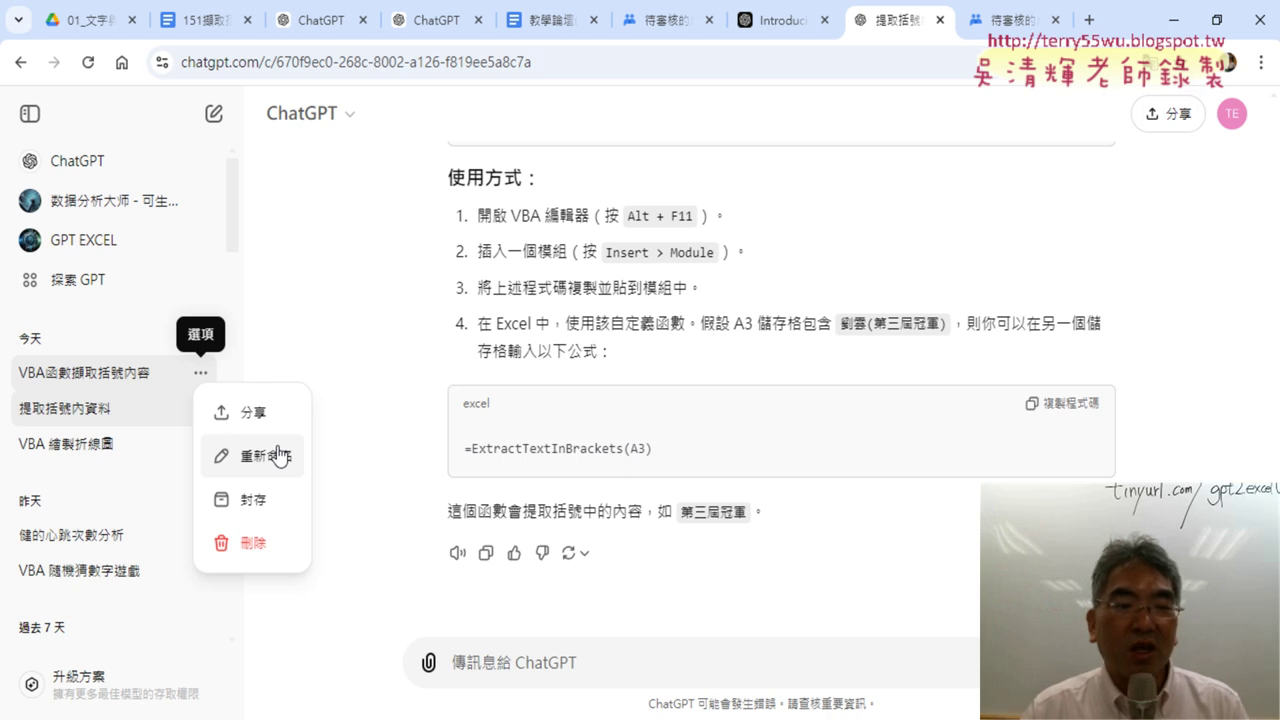
{"action": "left_click", "coordinate": [116, 420]}
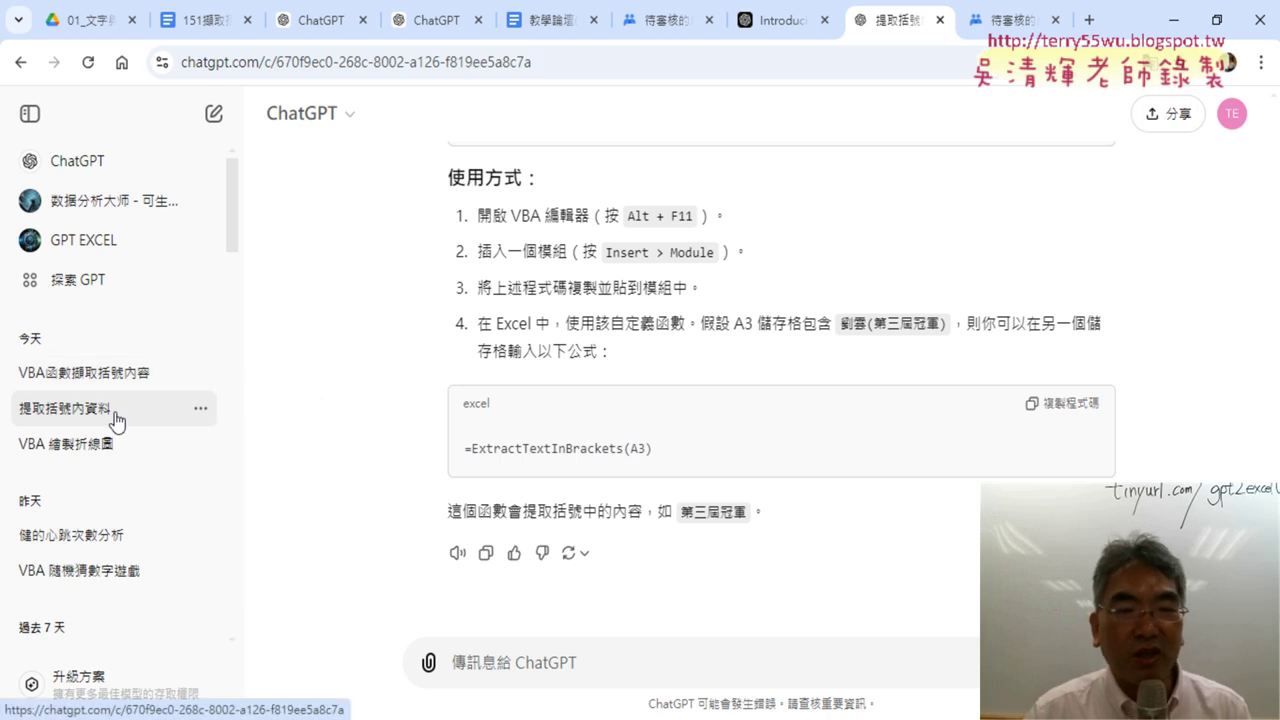
{"action": "scroll", "coordinate": [1026, 429], "scroll_direction": "up", "scroll_amount": 2}
{"action": "scroll", "coordinate": [1026, 429], "scroll_direction": "up", "scroll_amount": 3}
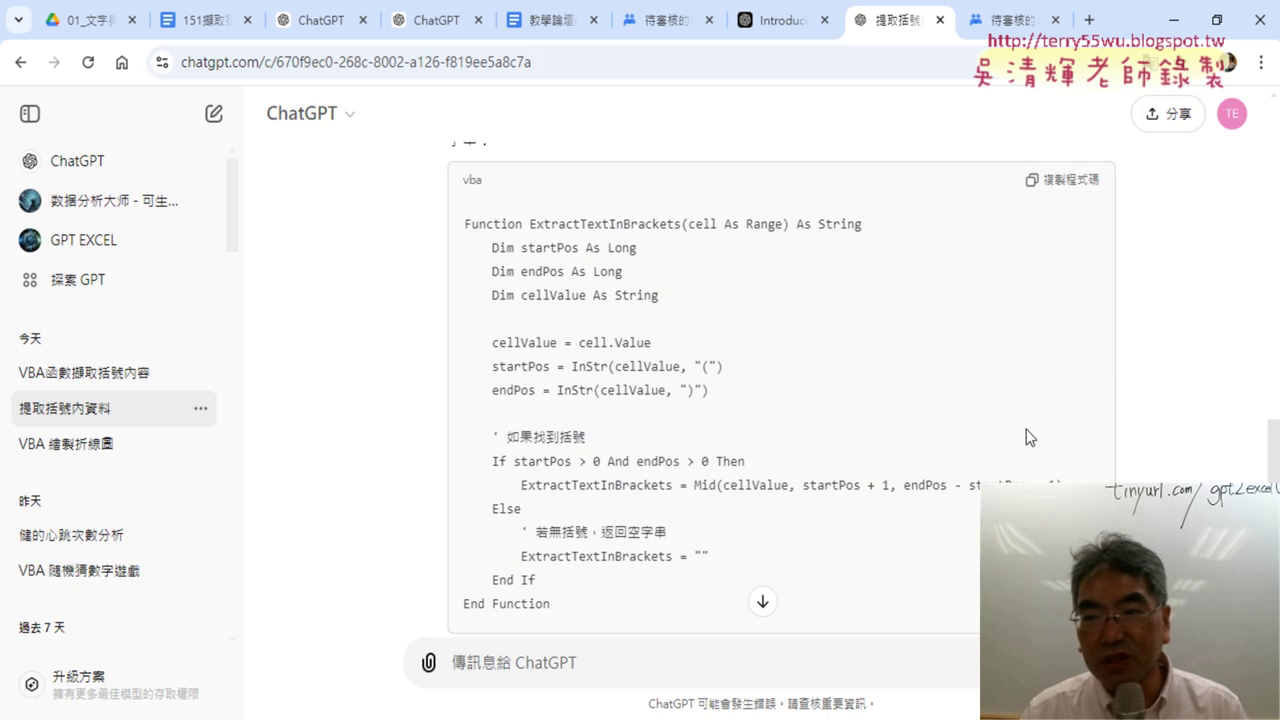
{"action": "scroll", "coordinate": [1026, 429], "scroll_direction": "up", "scroll_amount": 2}
{"action": "left_click_drag", "start_coordinate": [931, 242], "coordinate": [1098, 242]}
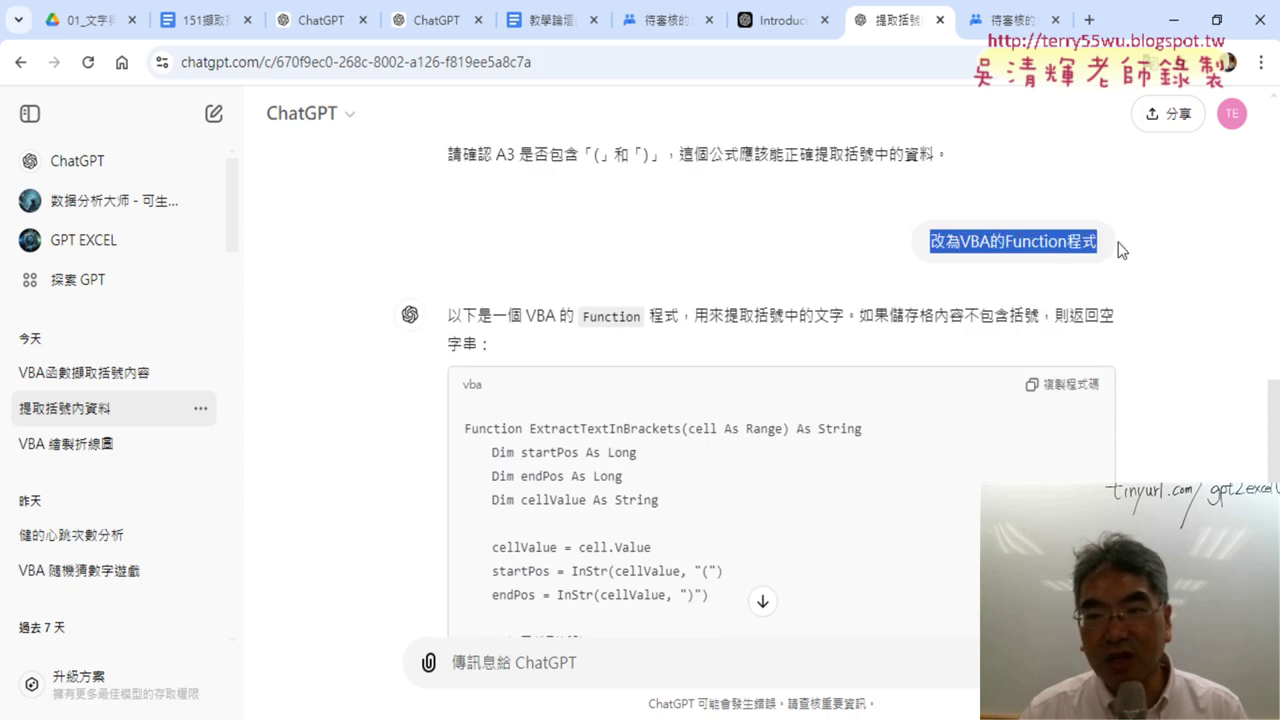
{"action": "right_click", "coordinate": [1062, 242]}
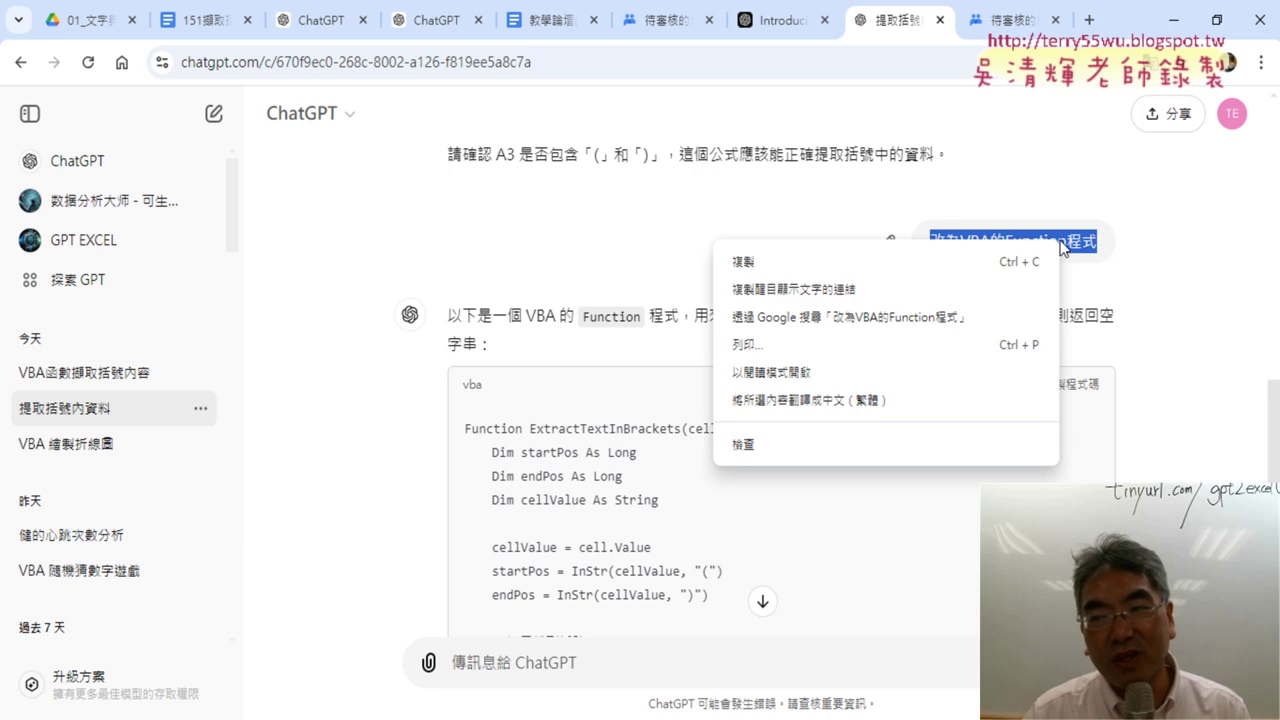
{"action": "left_click", "coordinate": [925, 262]}
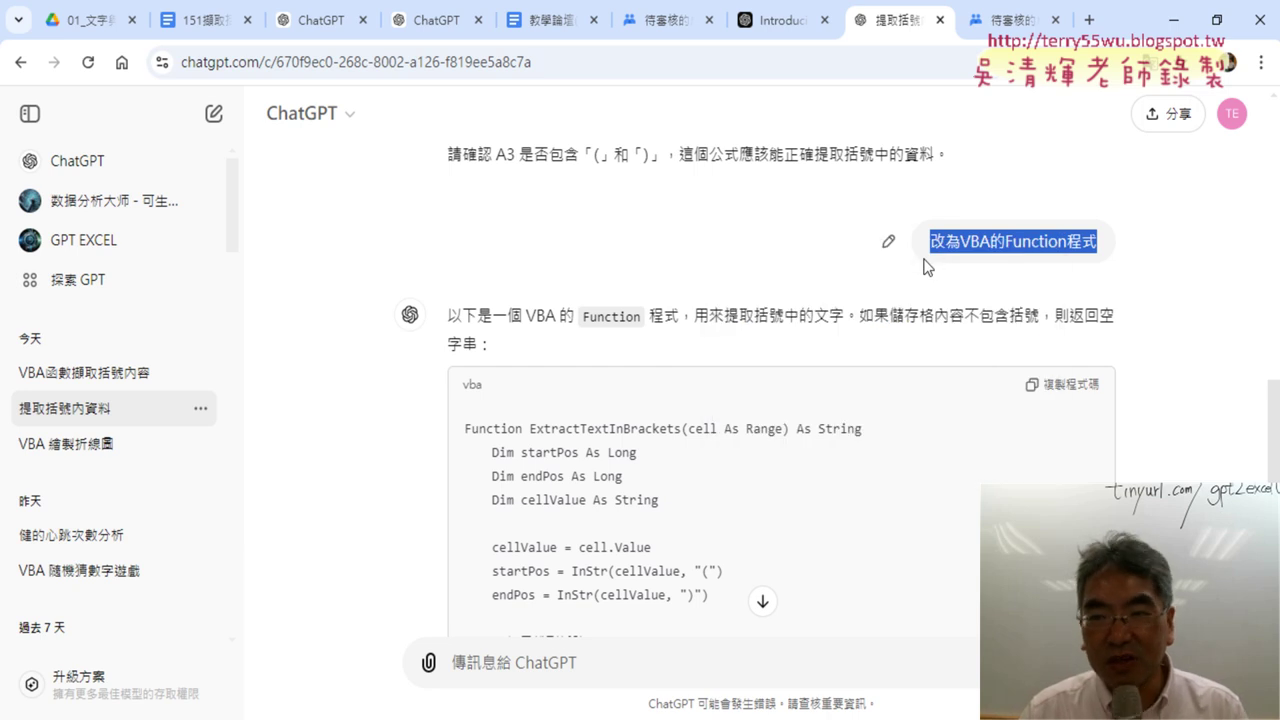
Start editing the request, cancel with Escape, then select and copy 改為VBA的Function程式 again
{"action": "scroll", "coordinate": [1082, 362], "scroll_direction": "down", "scroll_amount": 10}
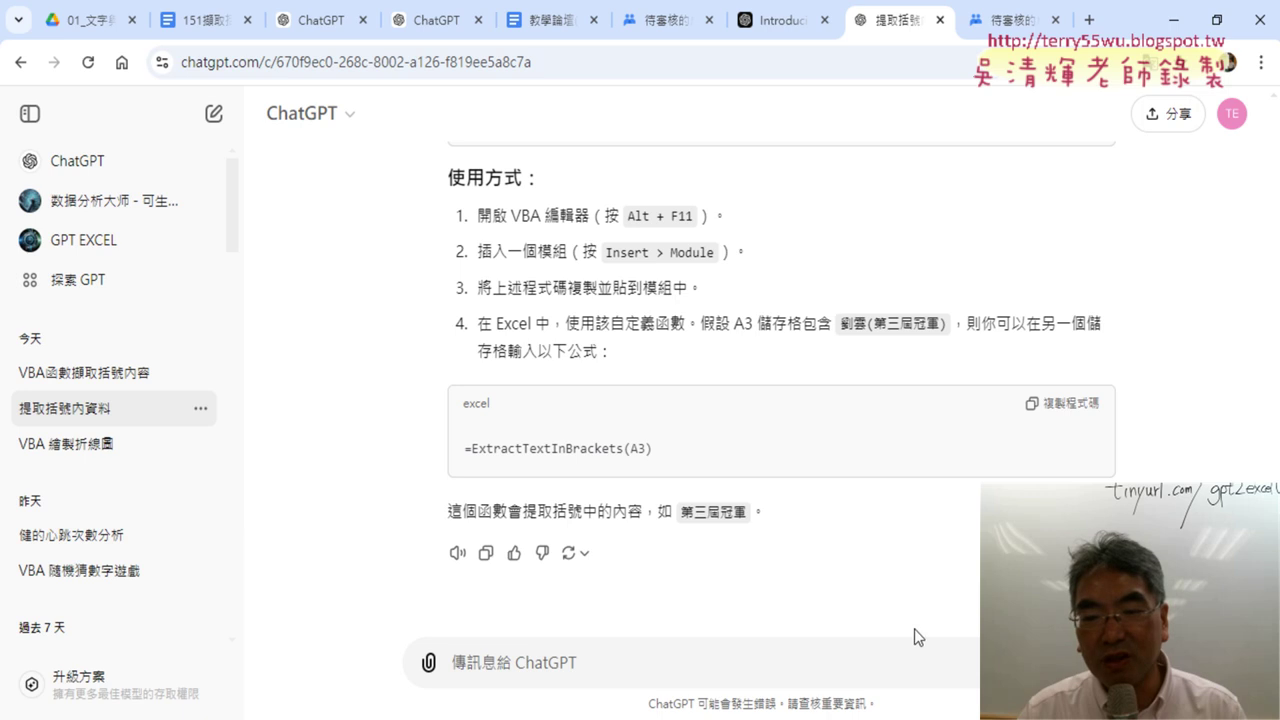
{"action": "scroll", "coordinate": [935, 626], "scroll_direction": "up", "scroll_amount": 5}
{"action": "scroll", "coordinate": [920, 560], "scroll_direction": "up", "scroll_amount": 5}
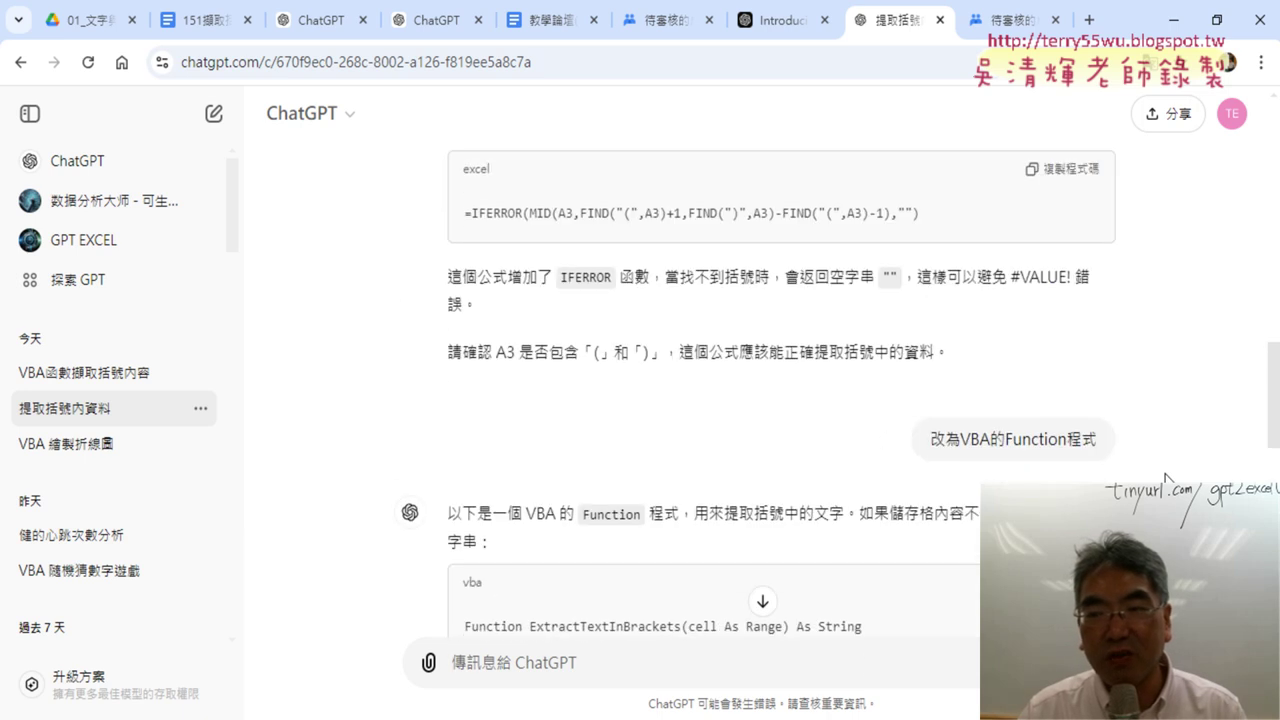
{"action": "left_click", "coordinate": [890, 443]}
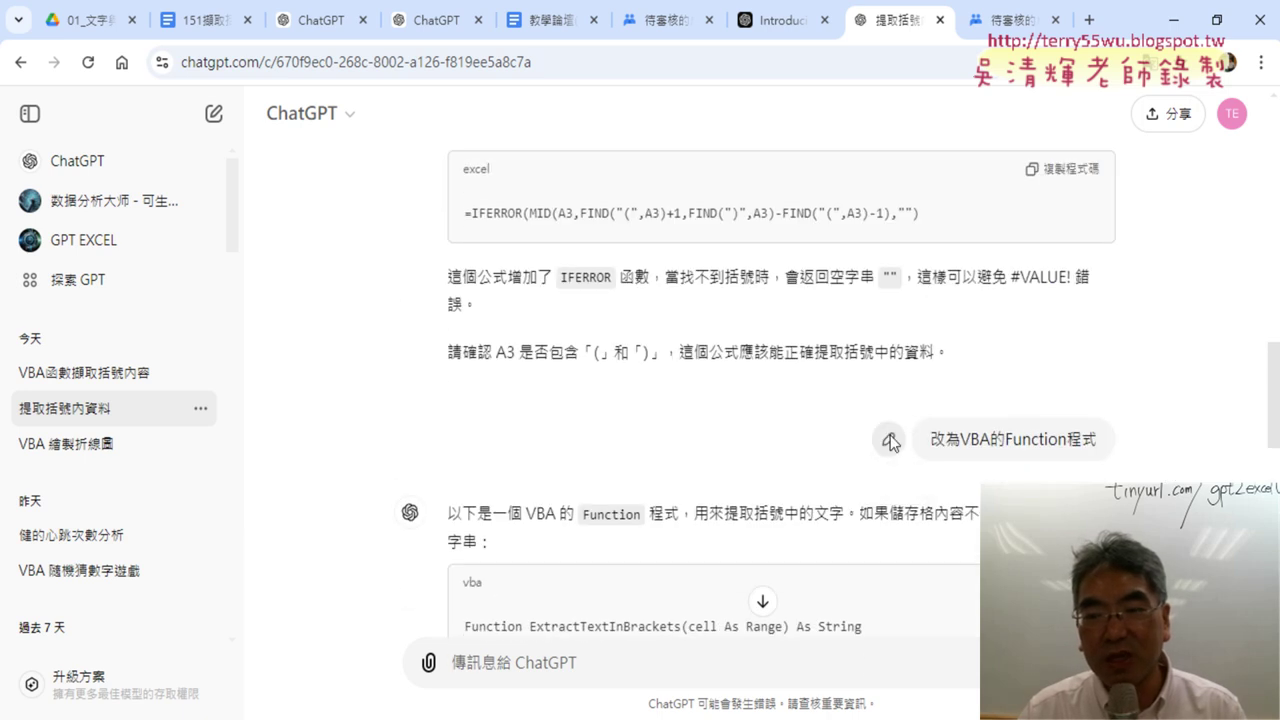
{"action": "left_click_drag", "start_coordinate": [550, 449], "coordinate": [488, 449]}
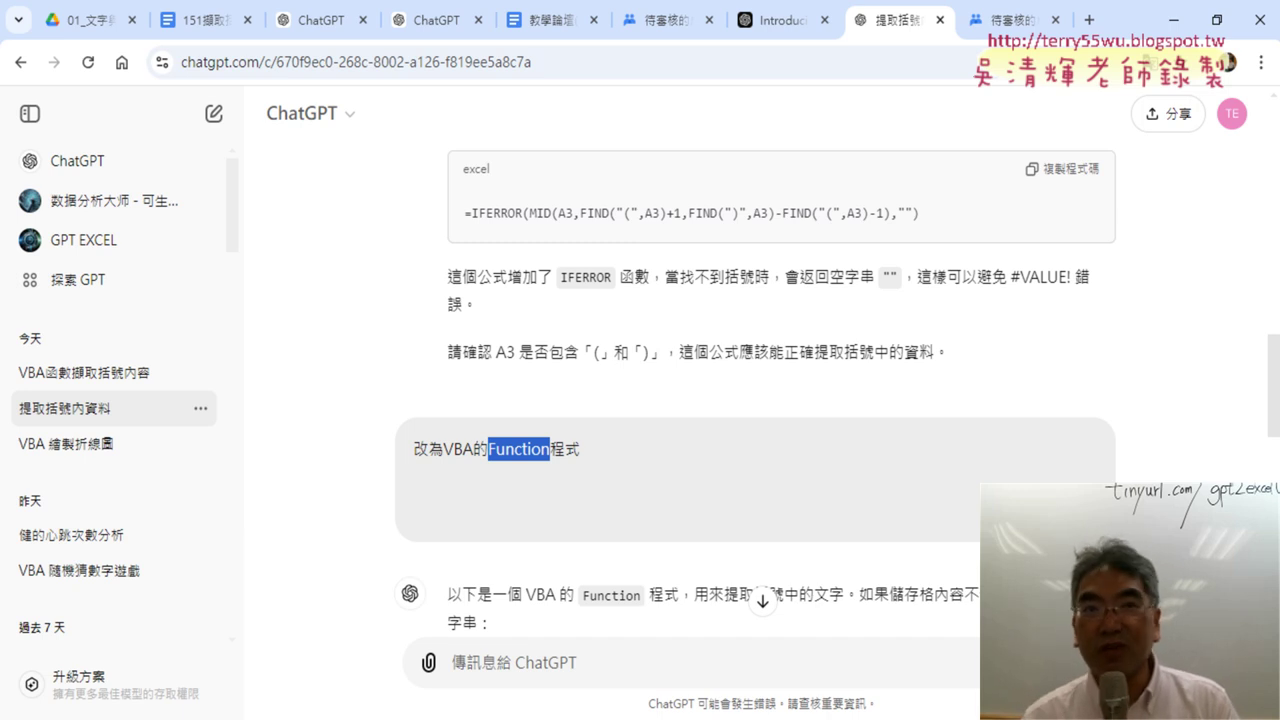
{"action": "left_click", "coordinate": [587, 450]}
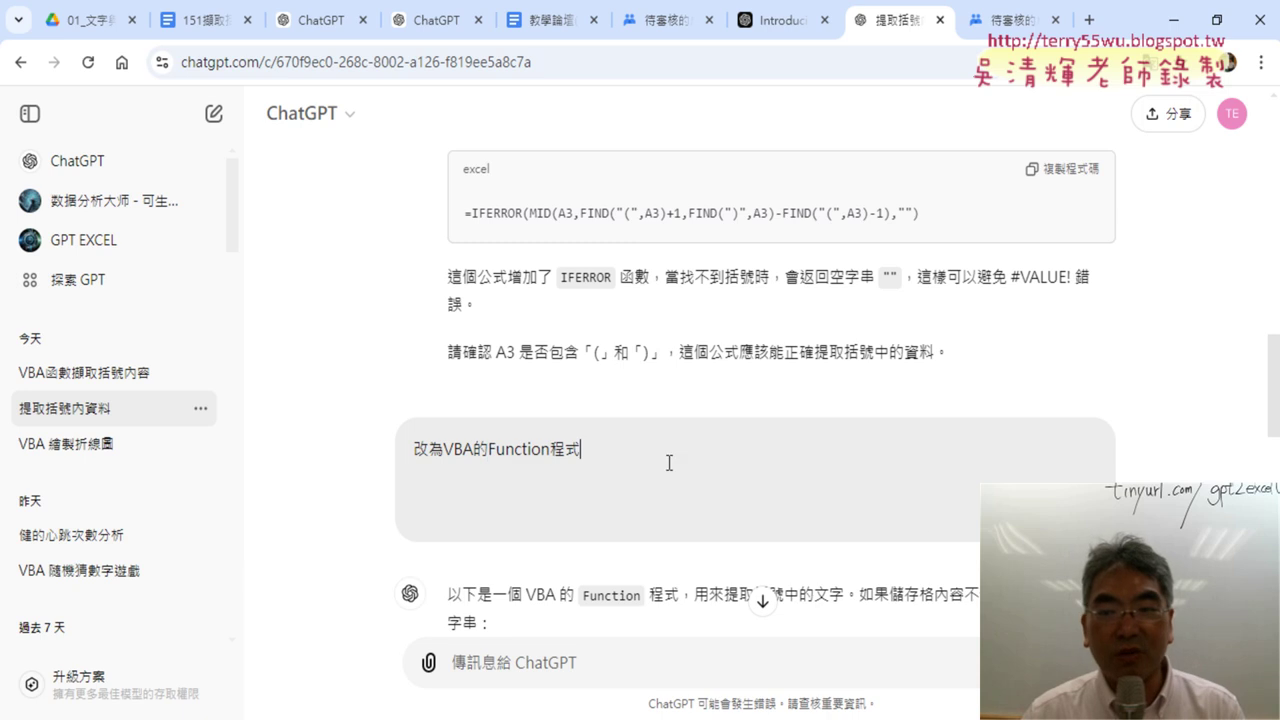
{"action": "key", "text": "Escape"}
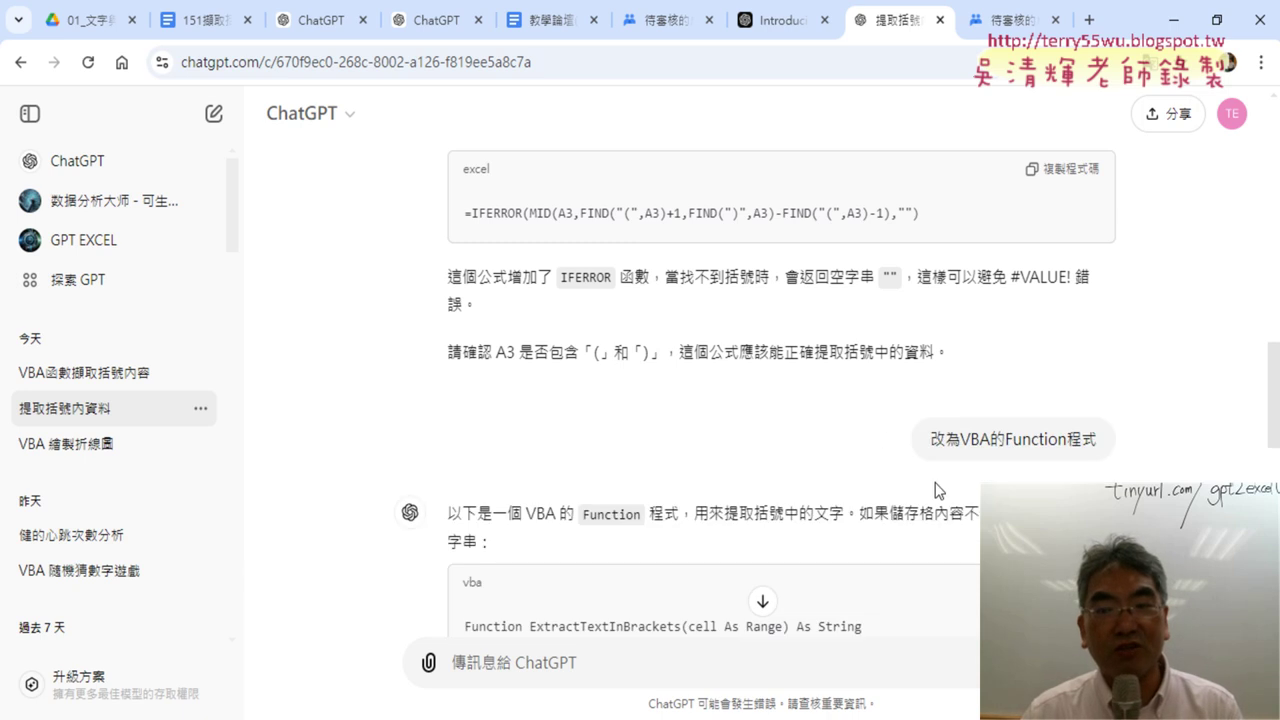
{"action": "left_click_drag", "start_coordinate": [1100, 440], "coordinate": [930, 440]}
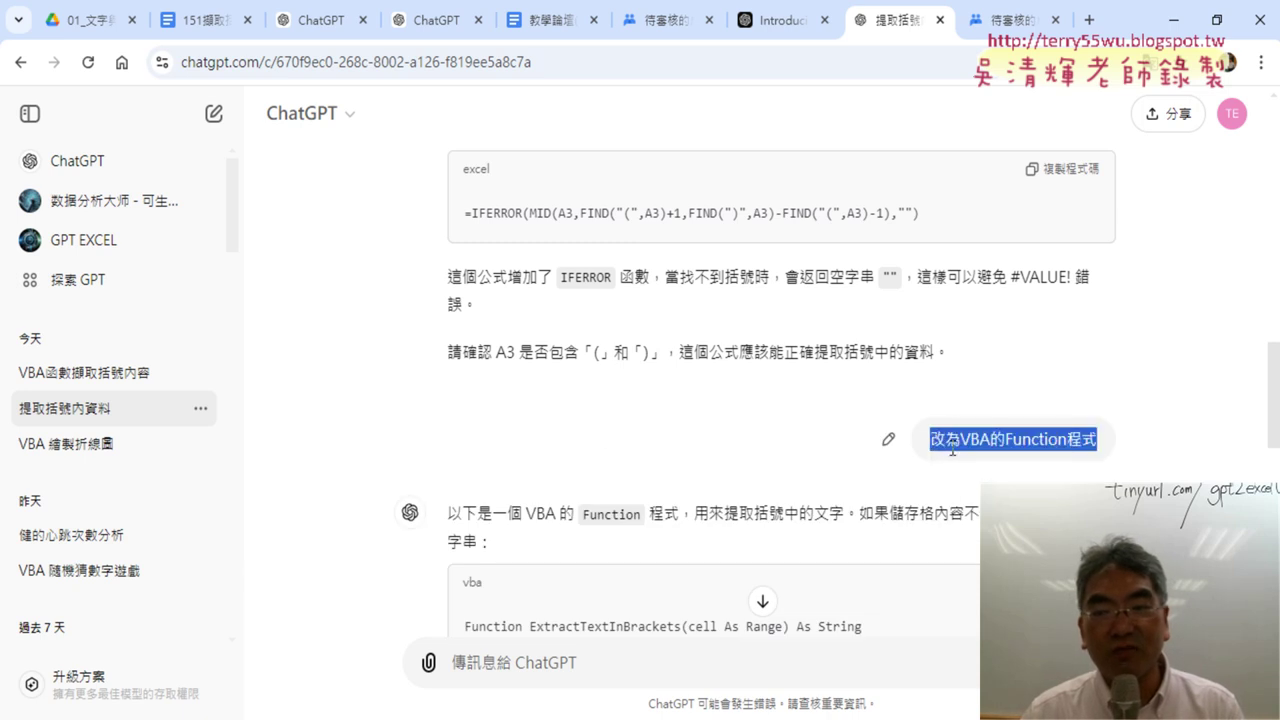
{"action": "right_click", "coordinate": [952, 450]}
{"action": "left_click", "coordinate": [872, 468]}
{"action": "scroll", "coordinate": [872, 475], "scroll_direction": "down", "scroll_amount": 5}
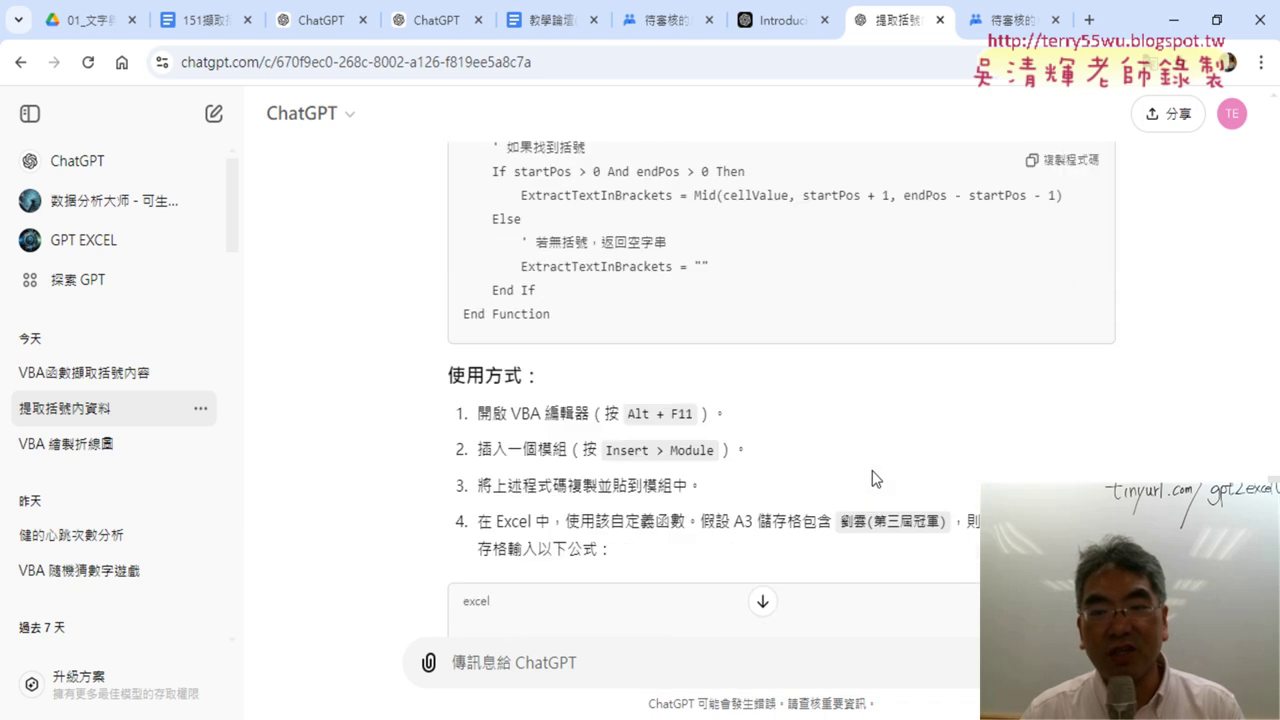
{"action": "scroll", "coordinate": [872, 478], "scroll_direction": "down", "scroll_amount": 1}
{"action": "scroll", "coordinate": [866, 415], "scroll_direction": "up", "scroll_amount": 2}
{"action": "scroll", "coordinate": [864, 412], "scroll_direction": "down", "scroll_amount": 3}
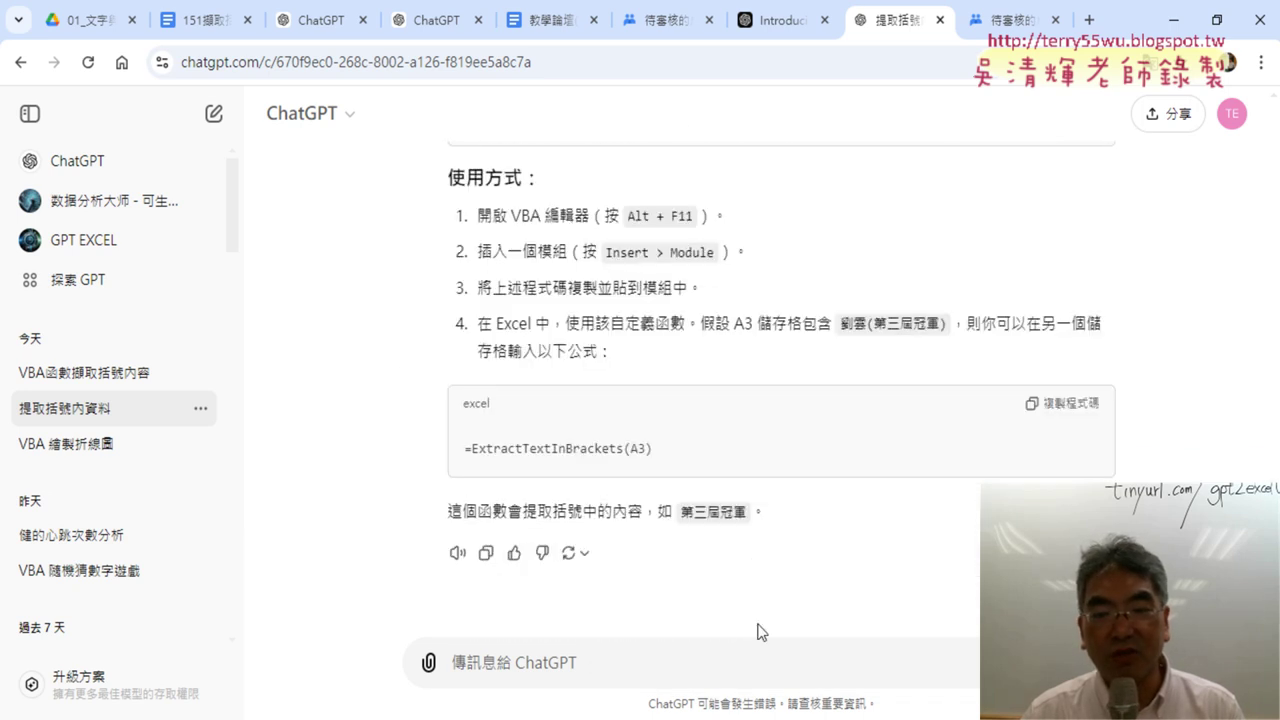
Send the request 改為VBA的sub程式, replacing Function with sub in the retyped prompt
{"action": "left_click", "coordinate": [754, 655]}
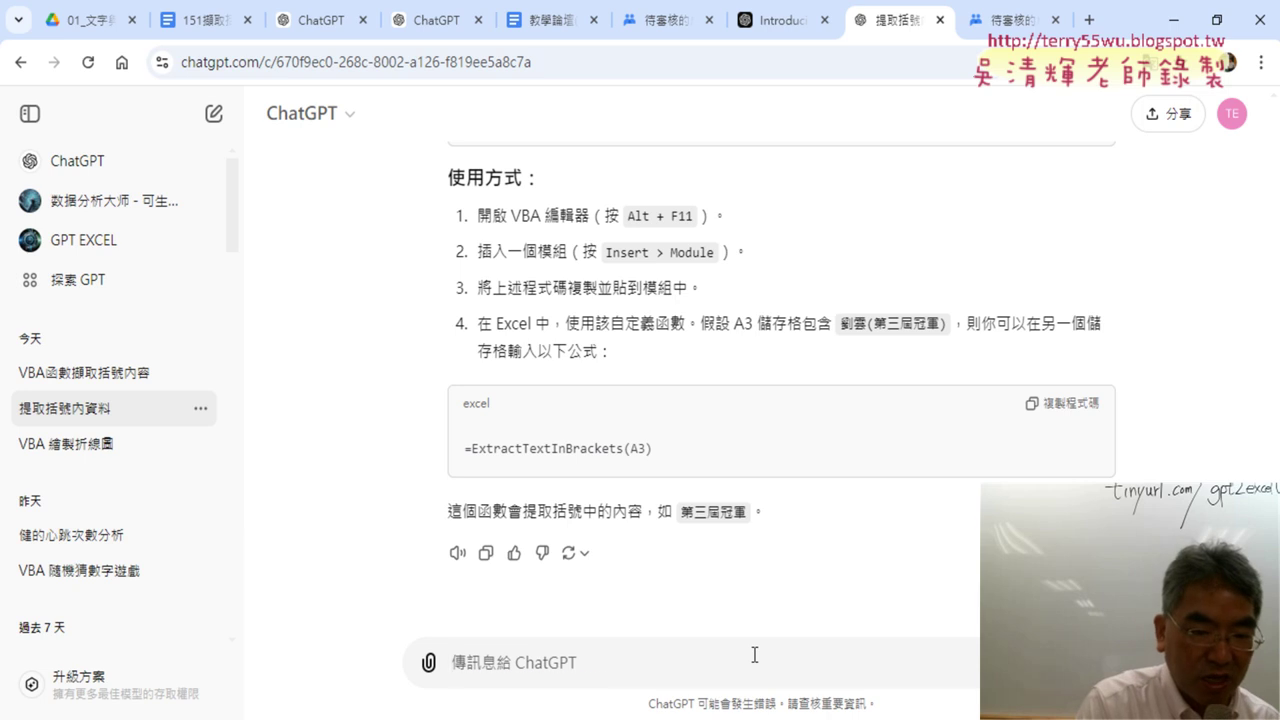
{"action": "type", "text": "改為VBA的Function程式"}
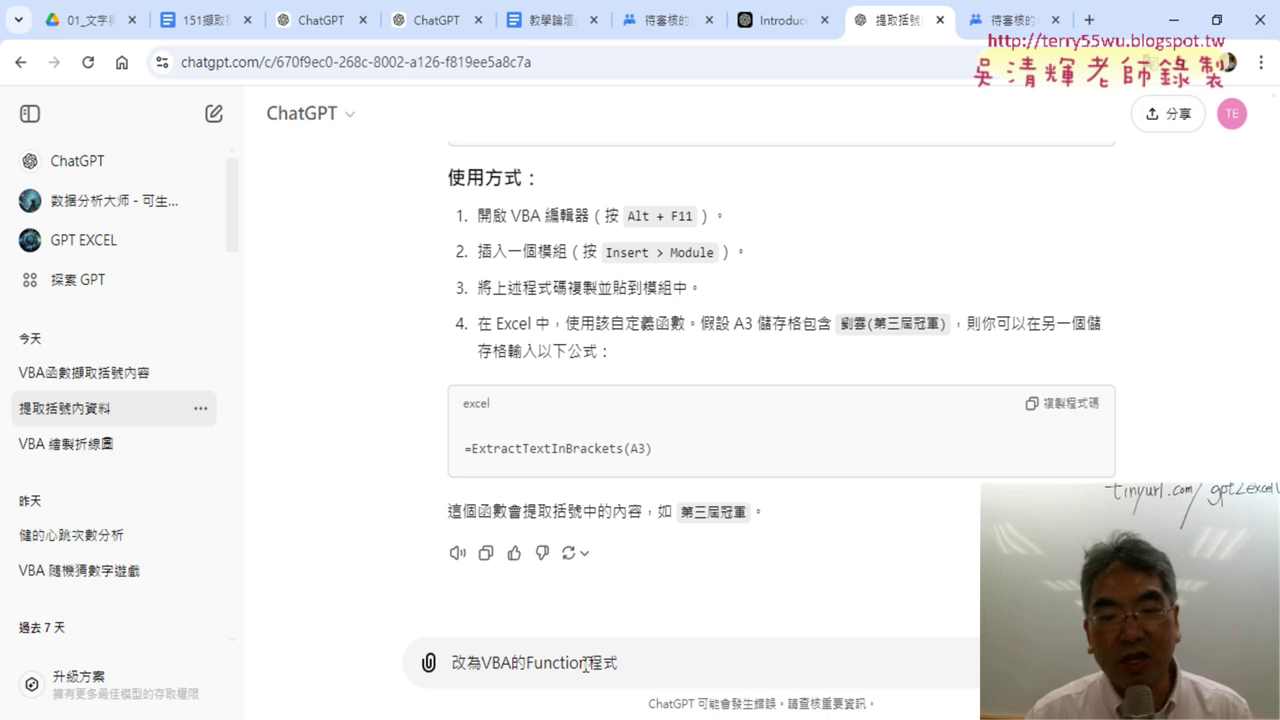
{"action": "left_click_drag", "start_coordinate": [586, 665], "coordinate": [526, 665]}
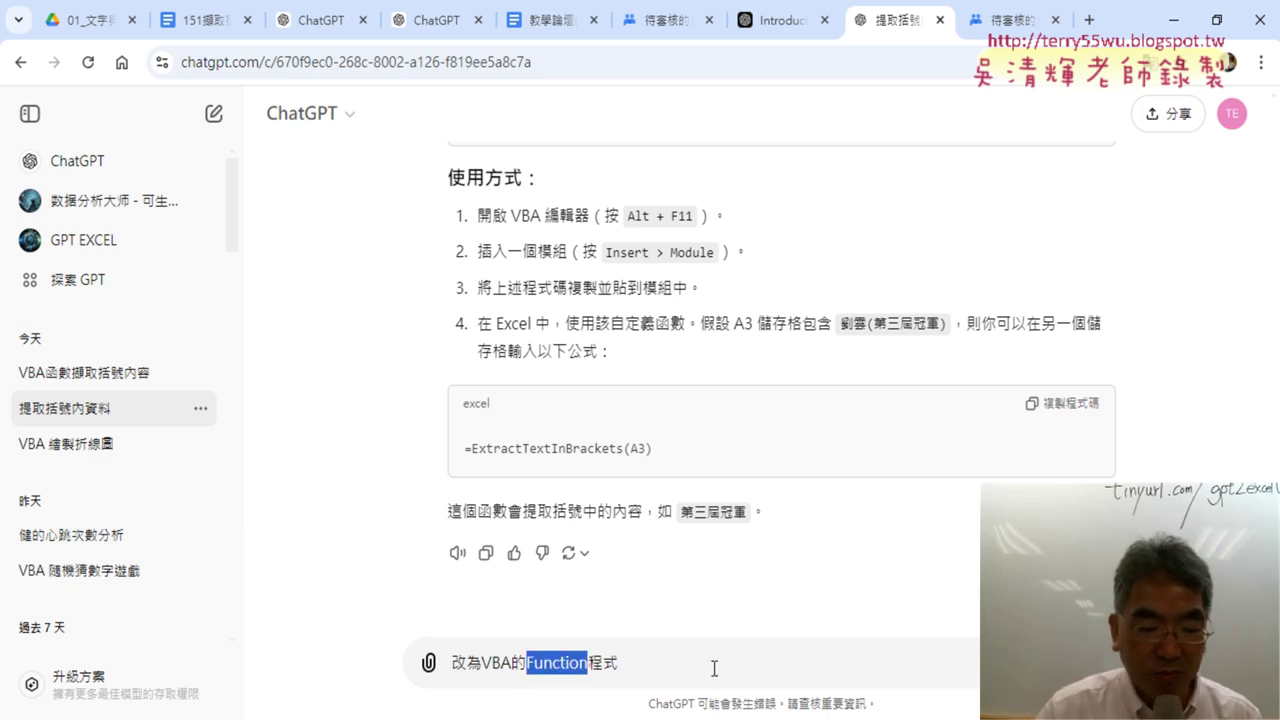
{"action": "key", "text": "BackSpace"}
{"action": "type", "text": "s"}
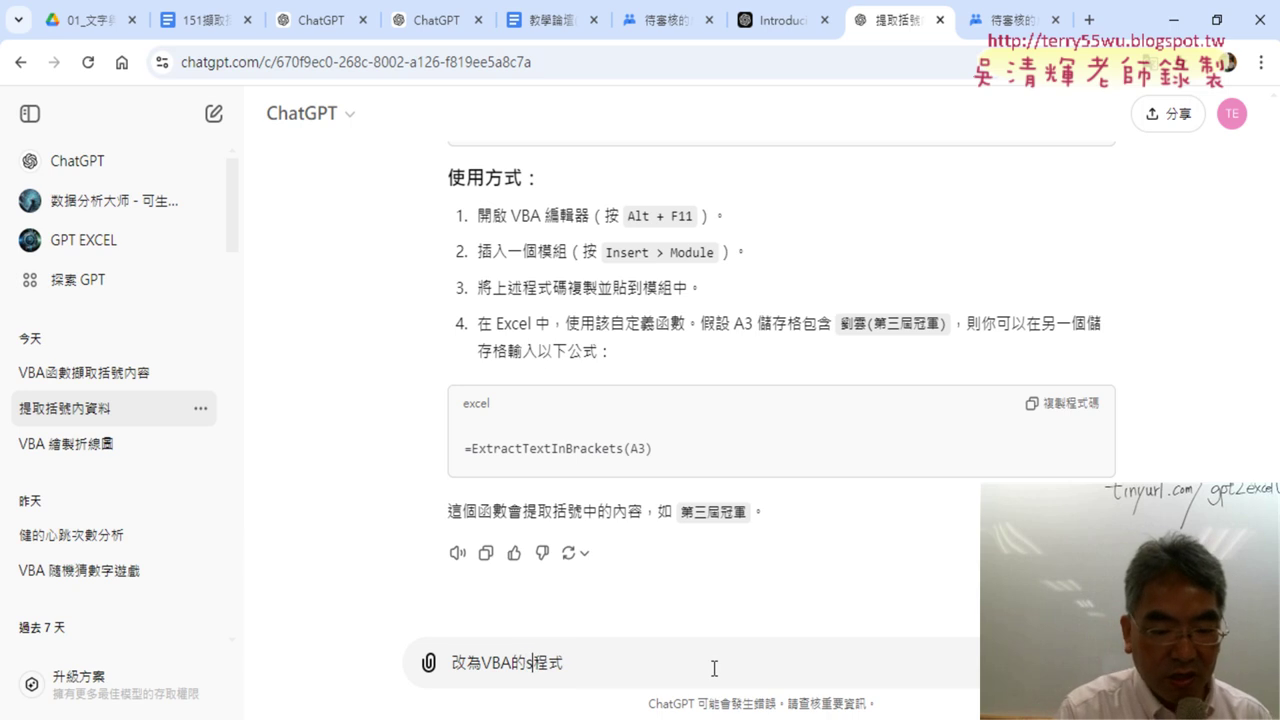
{"action": "type", "text": "ub"}
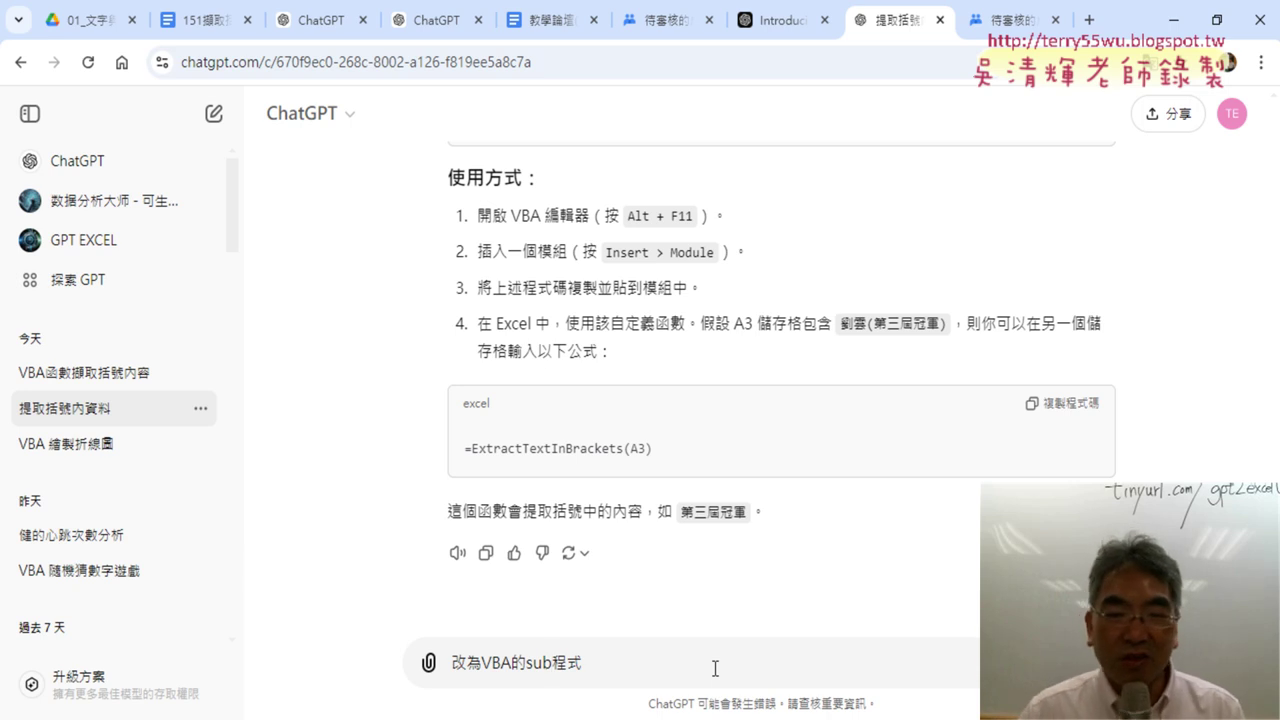
{"action": "key", "text": "Return"}
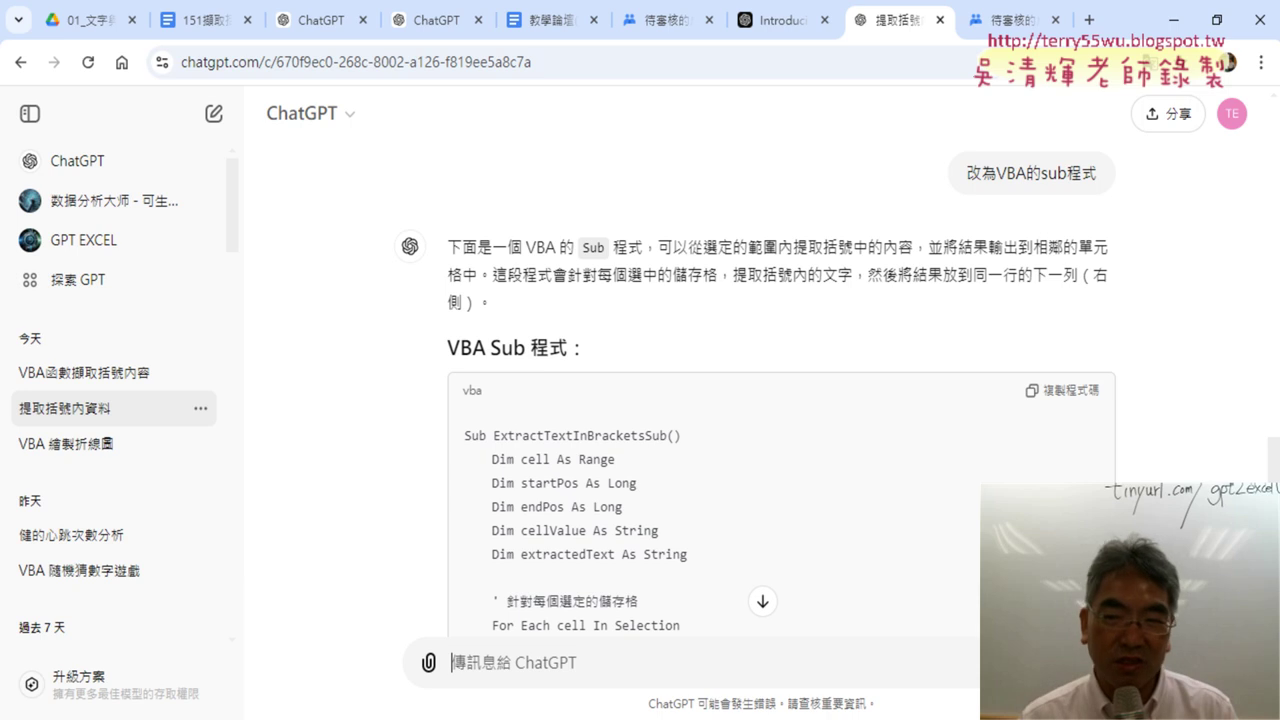
Scroll through the ExtractTextInBracketsSub reply, then minimize the browser to show the SUB sheet
{"action": "scroll", "coordinate": [1161, 434], "scroll_direction": "down", "scroll_amount": 2}
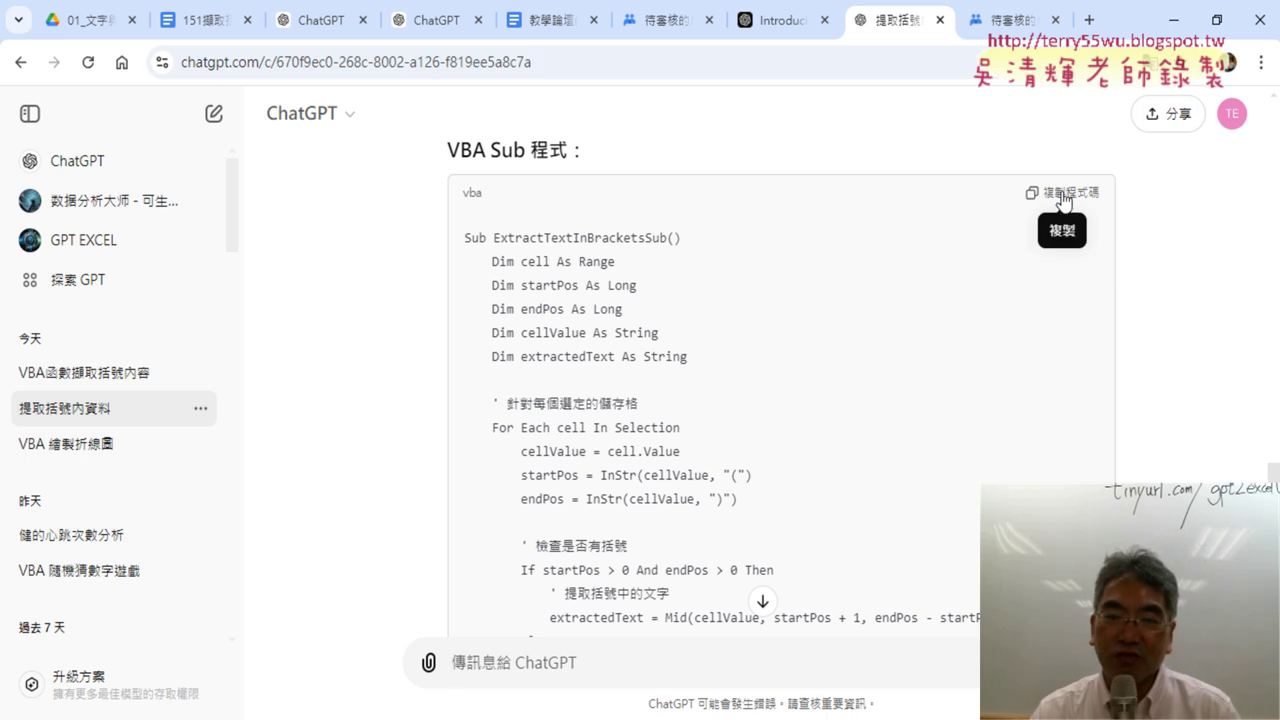
{"action": "scroll", "coordinate": [868, 311], "scroll_direction": "down", "scroll_amount": 2}
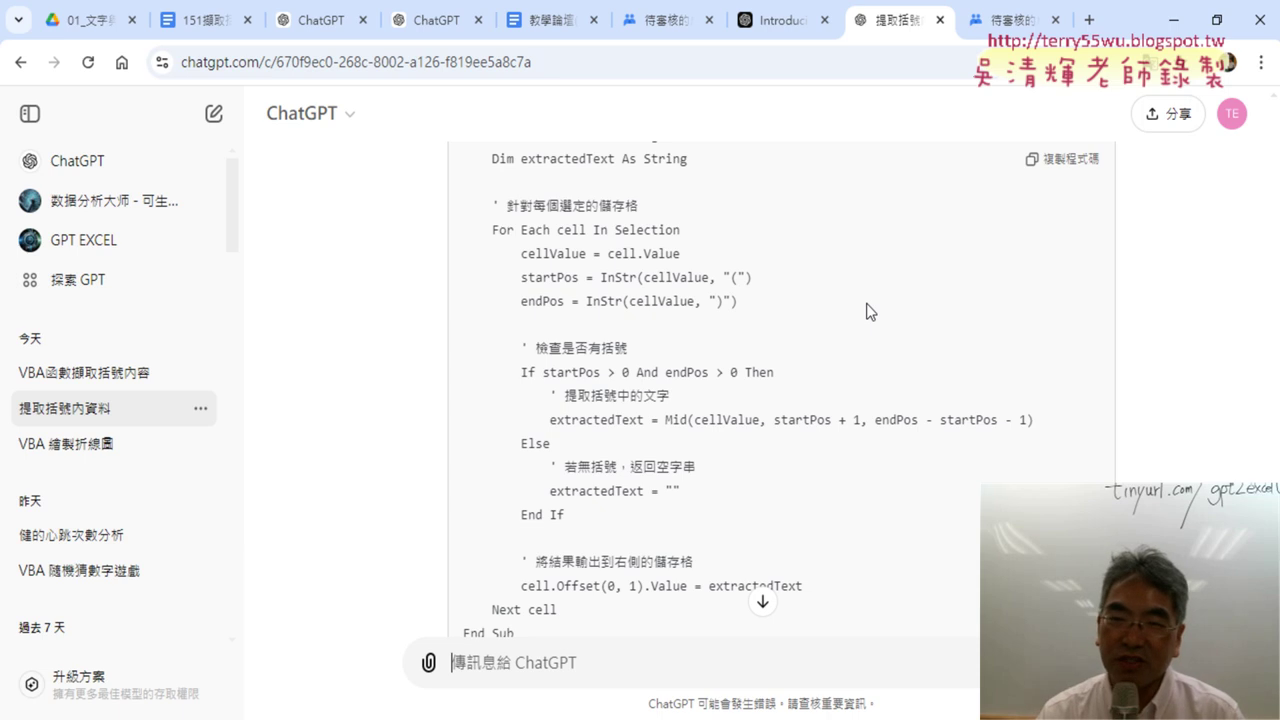
{"action": "scroll", "coordinate": [867, 311], "scroll_direction": "up", "scroll_amount": 2}
{"action": "scroll", "coordinate": [867, 311], "scroll_direction": "up", "scroll_amount": 2}
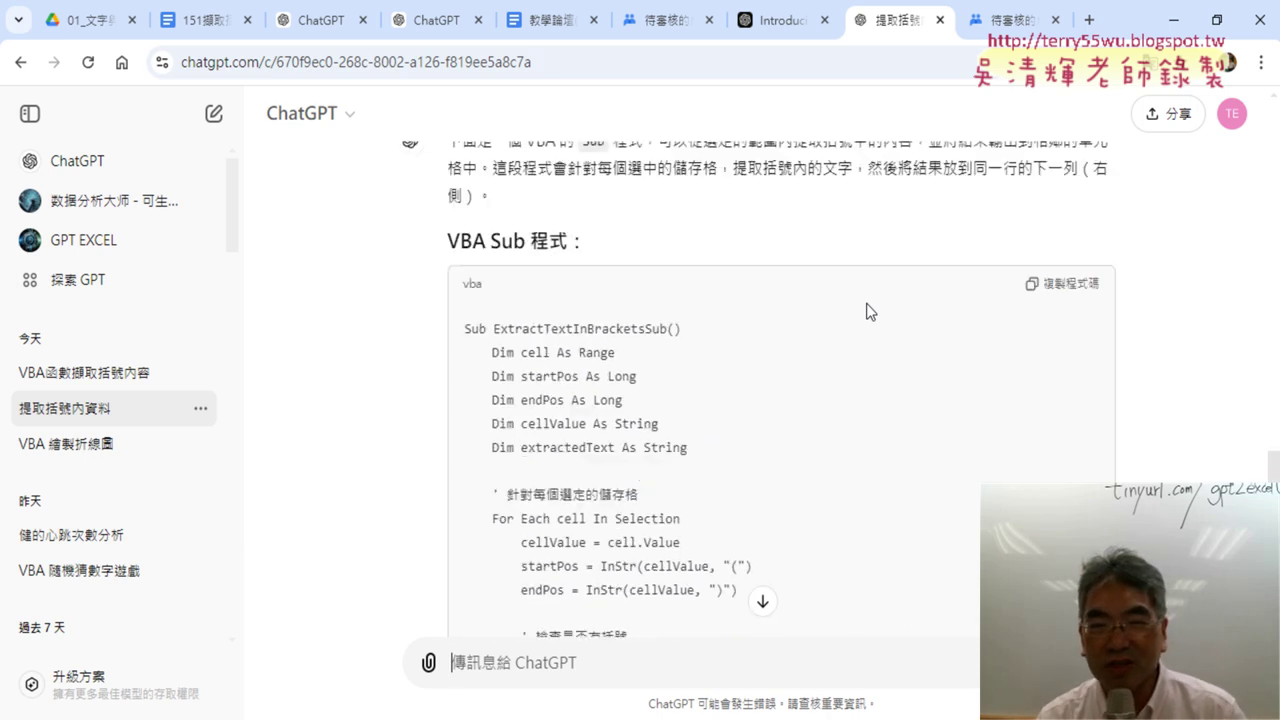
{"action": "scroll", "coordinate": [867, 311], "scroll_direction": "up", "scroll_amount": 1}
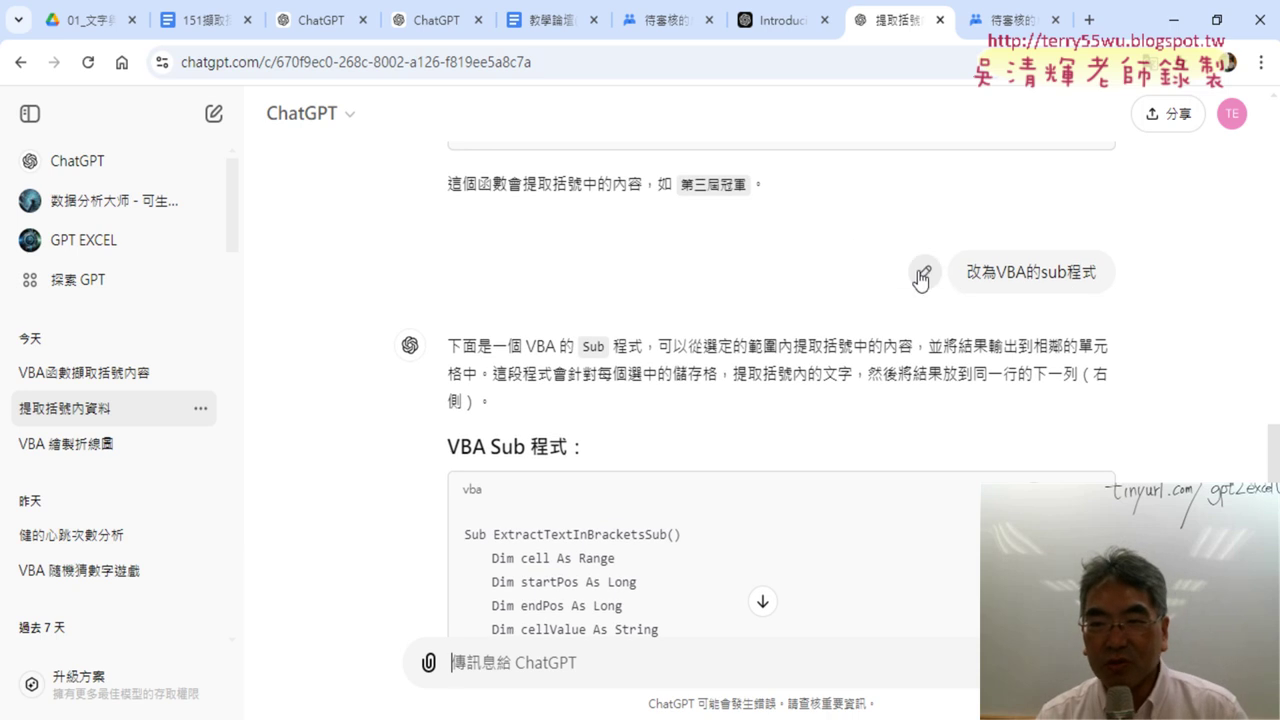
{"action": "scroll", "coordinate": [1135, 298], "scroll_direction": "up", "scroll_amount": 1}
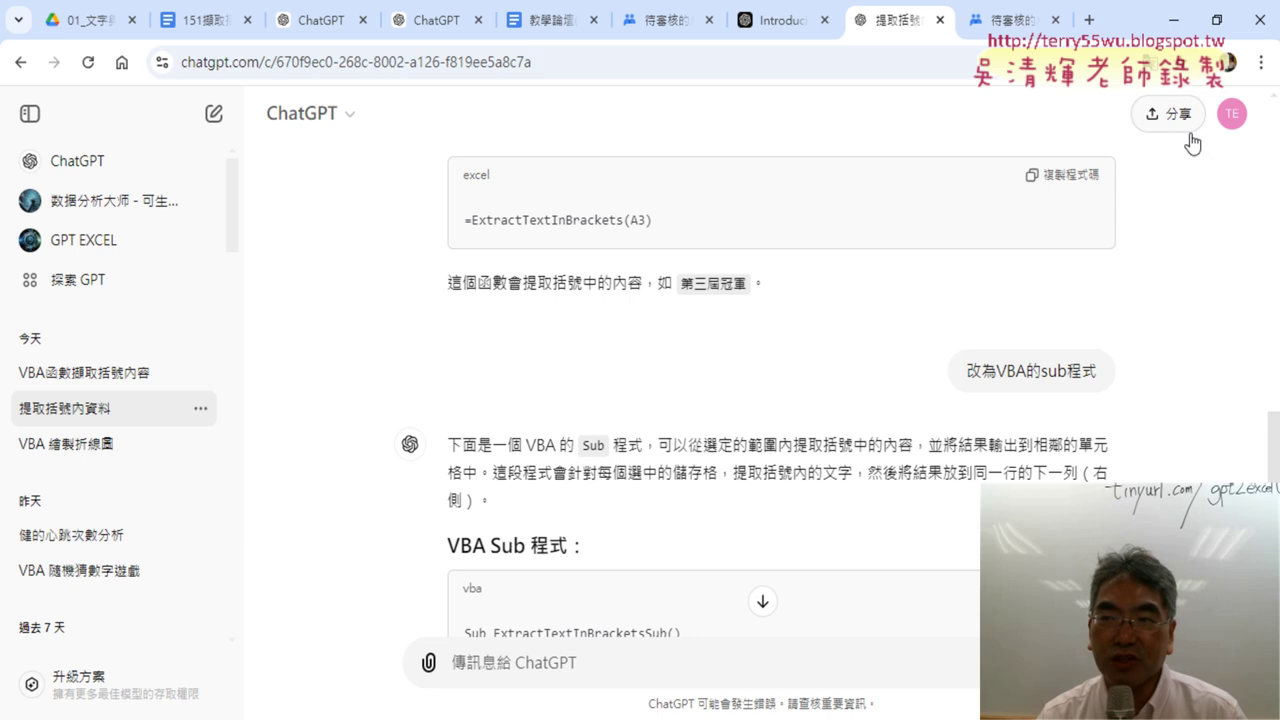
{"action": "left_click", "coordinate": [1177, 22]}
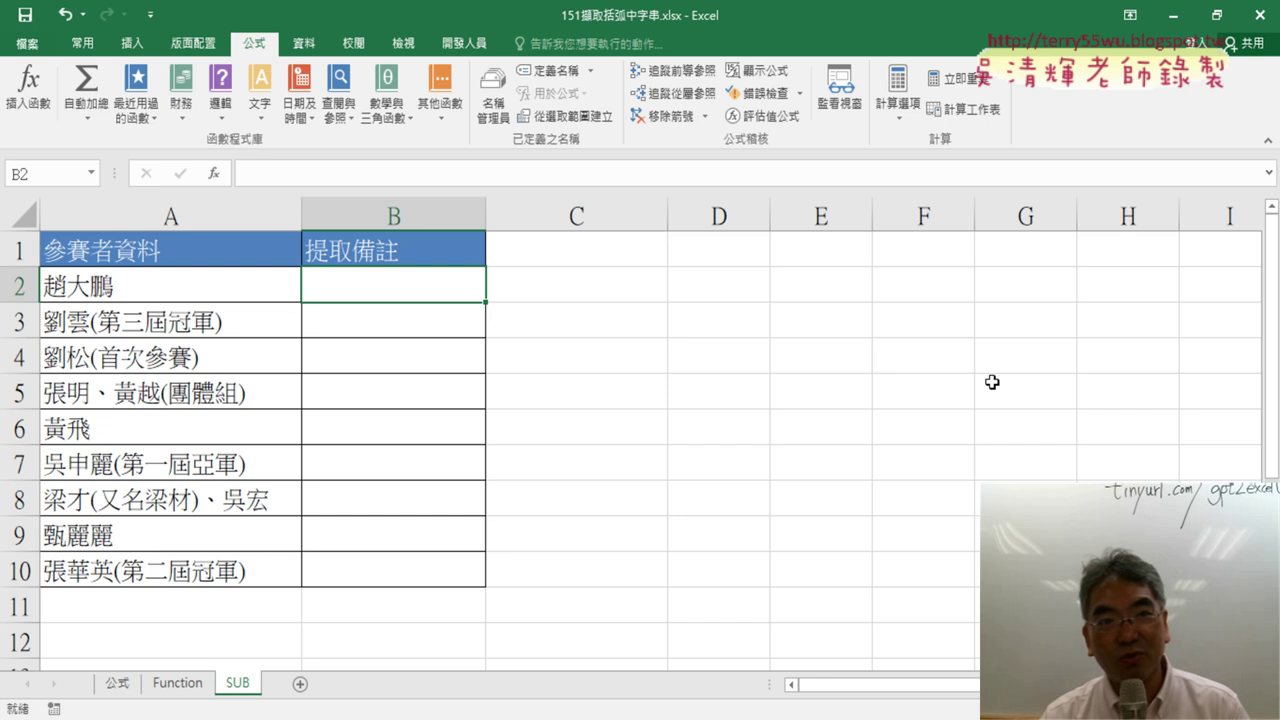
Select cell B2 on the SUB sheet and open the Visual Basic editor from Developer
{"action": "left_click", "coordinate": [188, 288]}
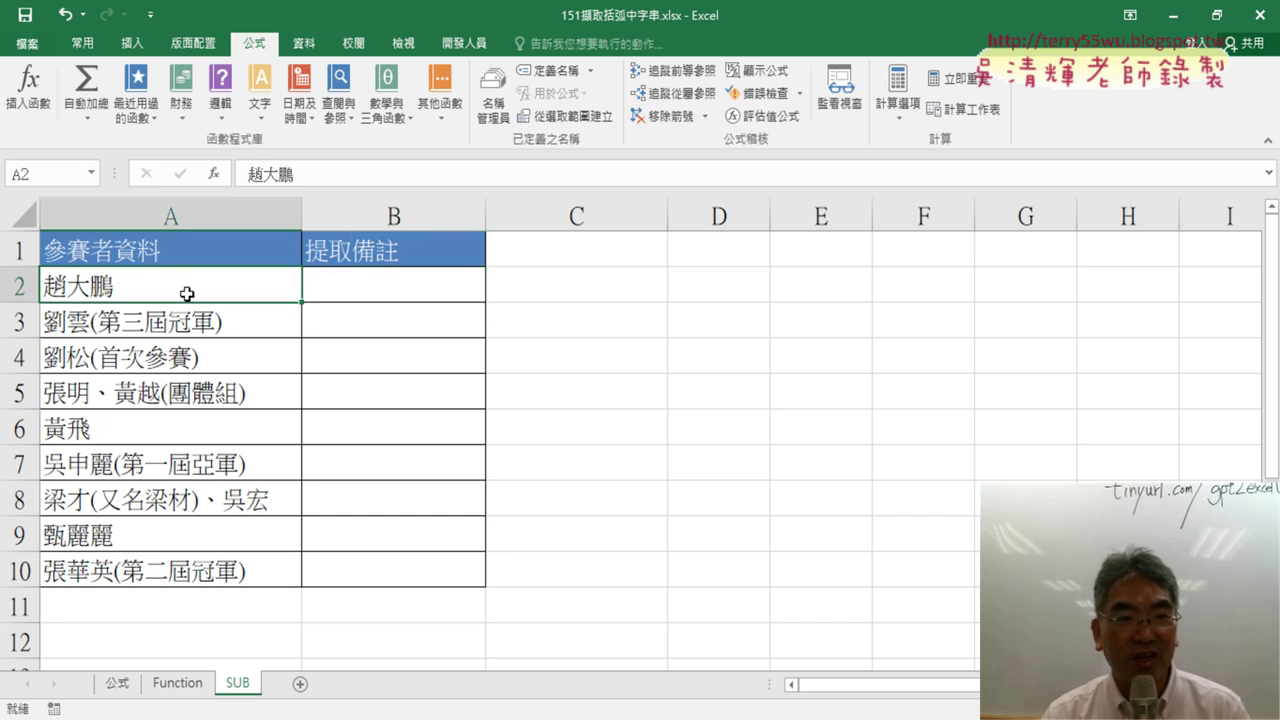
{"action": "left_click", "coordinate": [385, 293]}
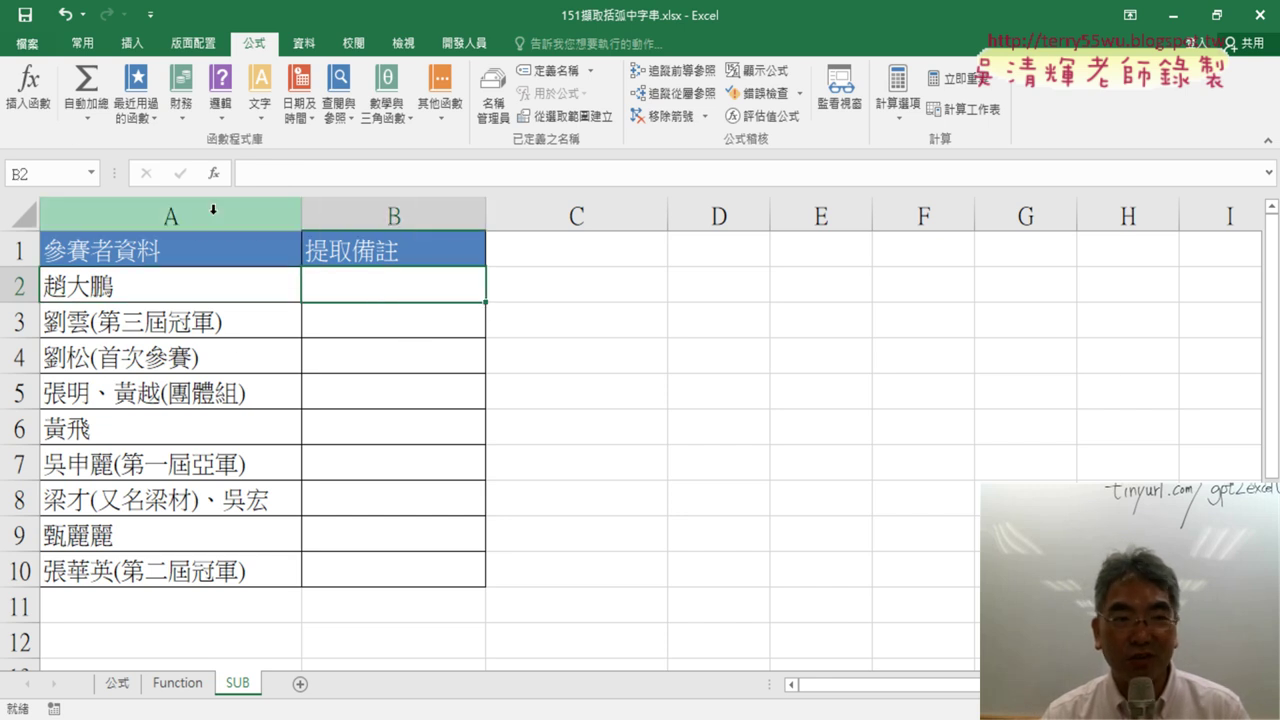
{"action": "left_click", "coordinate": [474, 43]}
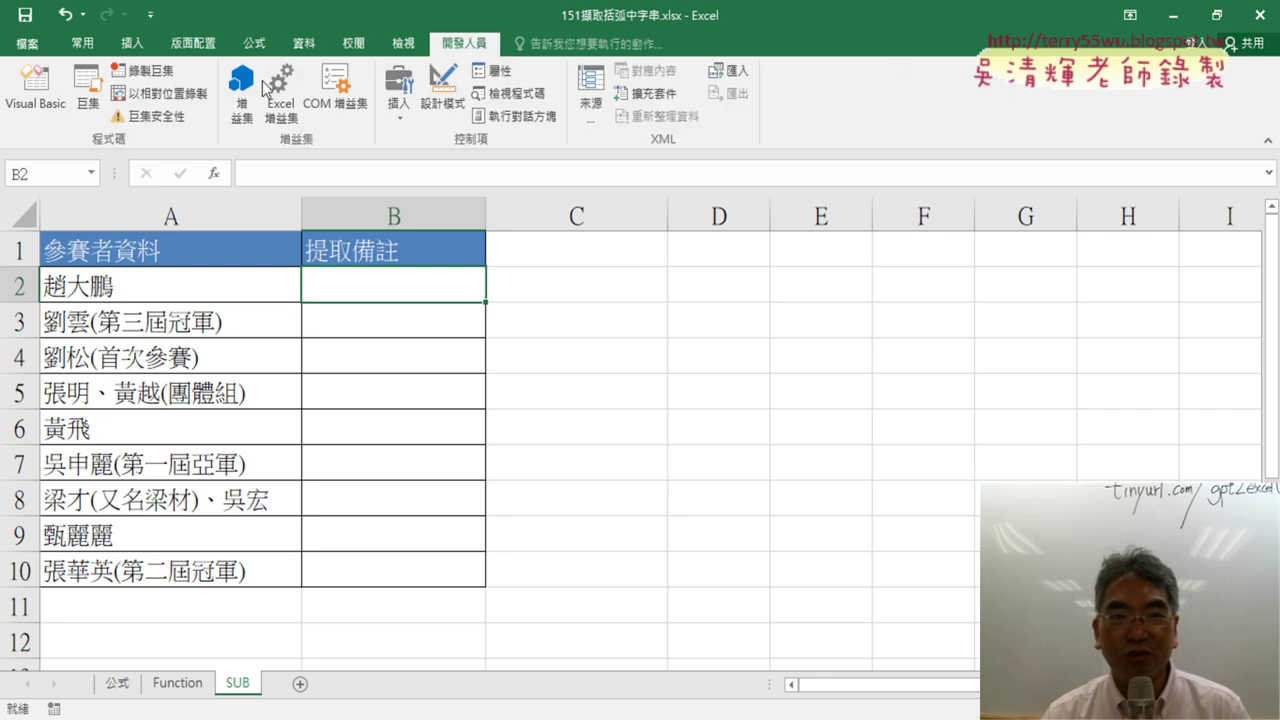
{"action": "left_click", "coordinate": [28, 82]}
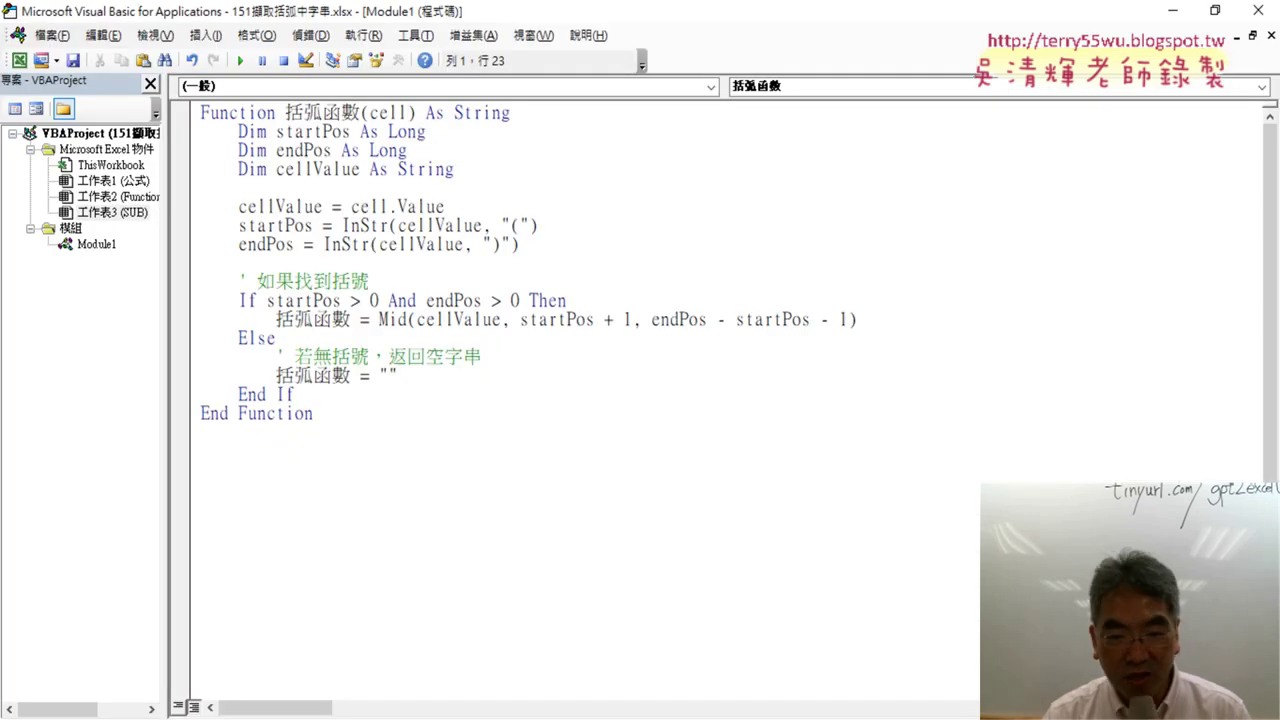
{"action": "key", "text": "alt+F11"}
{"action": "key", "text": "alt+F11"}
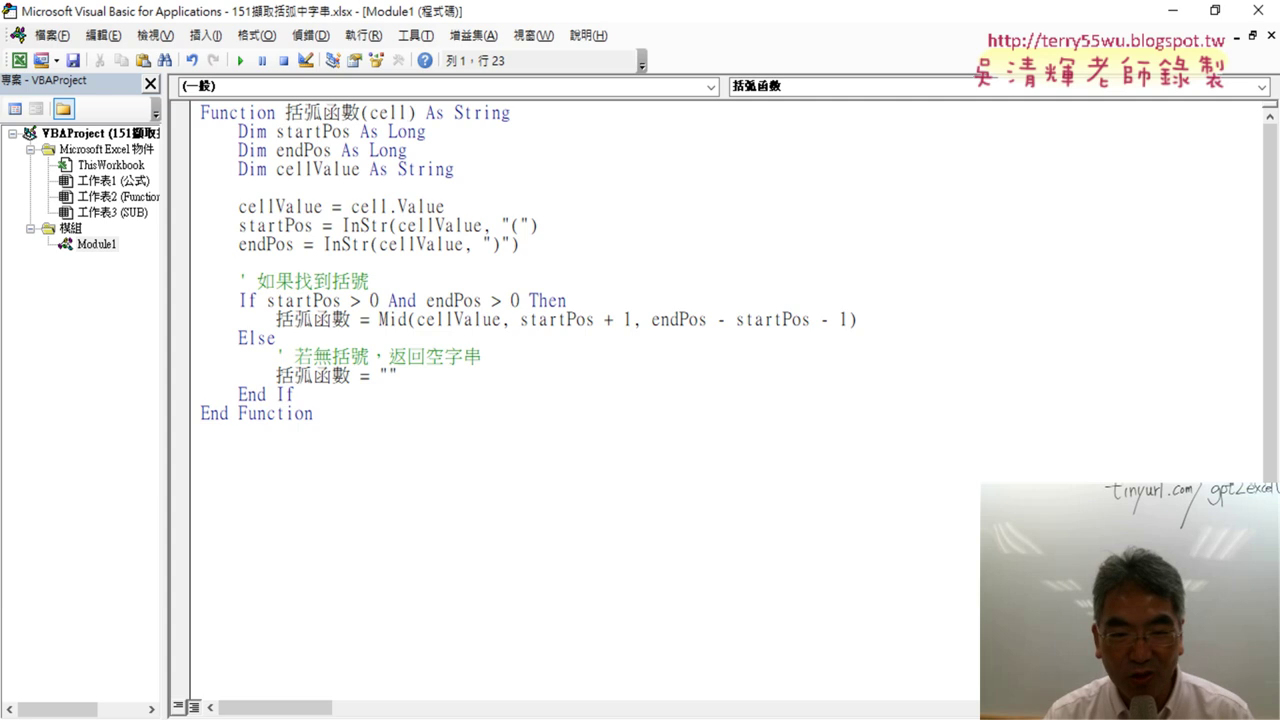
Copy the Sub code from ChatGPT and paste it below End Function in the module
{"action": "key", "text": "alt+Tab"}
{"action": "scroll", "coordinate": [1050, 391], "scroll_direction": "down", "scroll_amount": 2}
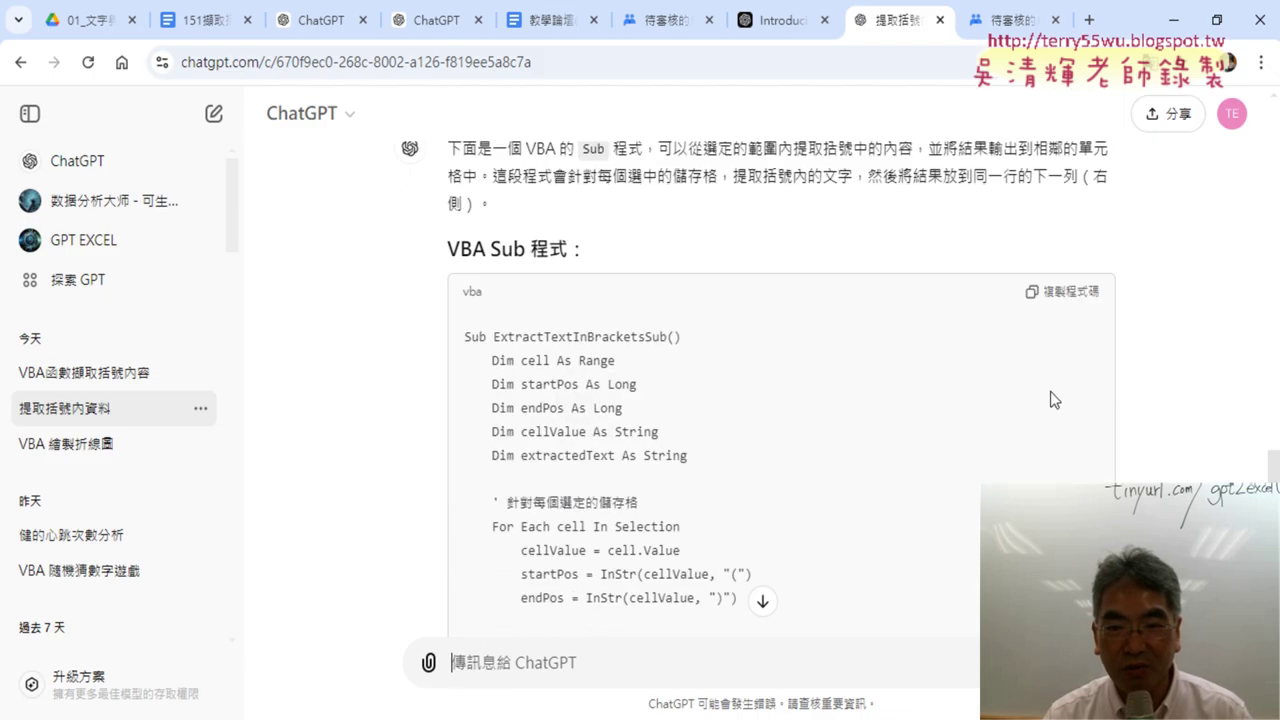
{"action": "left_click", "coordinate": [1078, 307]}
{"action": "left_click", "coordinate": [1174, 20]}
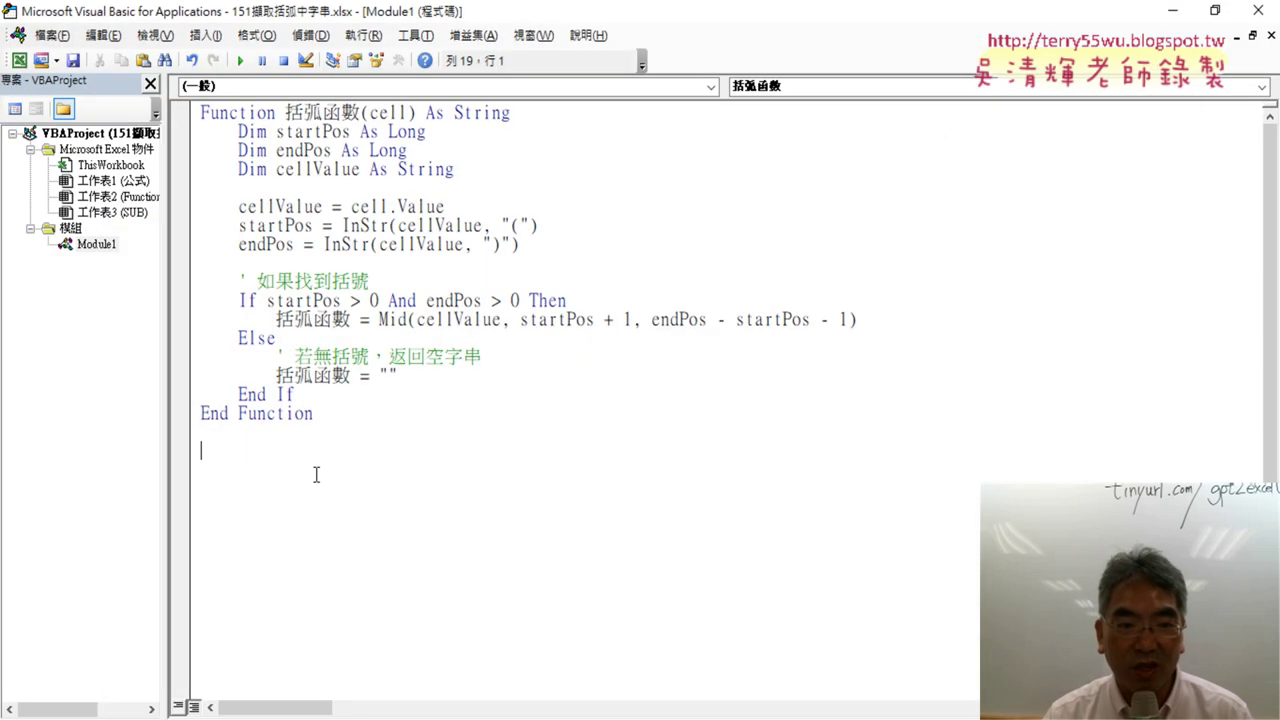
{"action": "key", "text": "ctrl+v"}
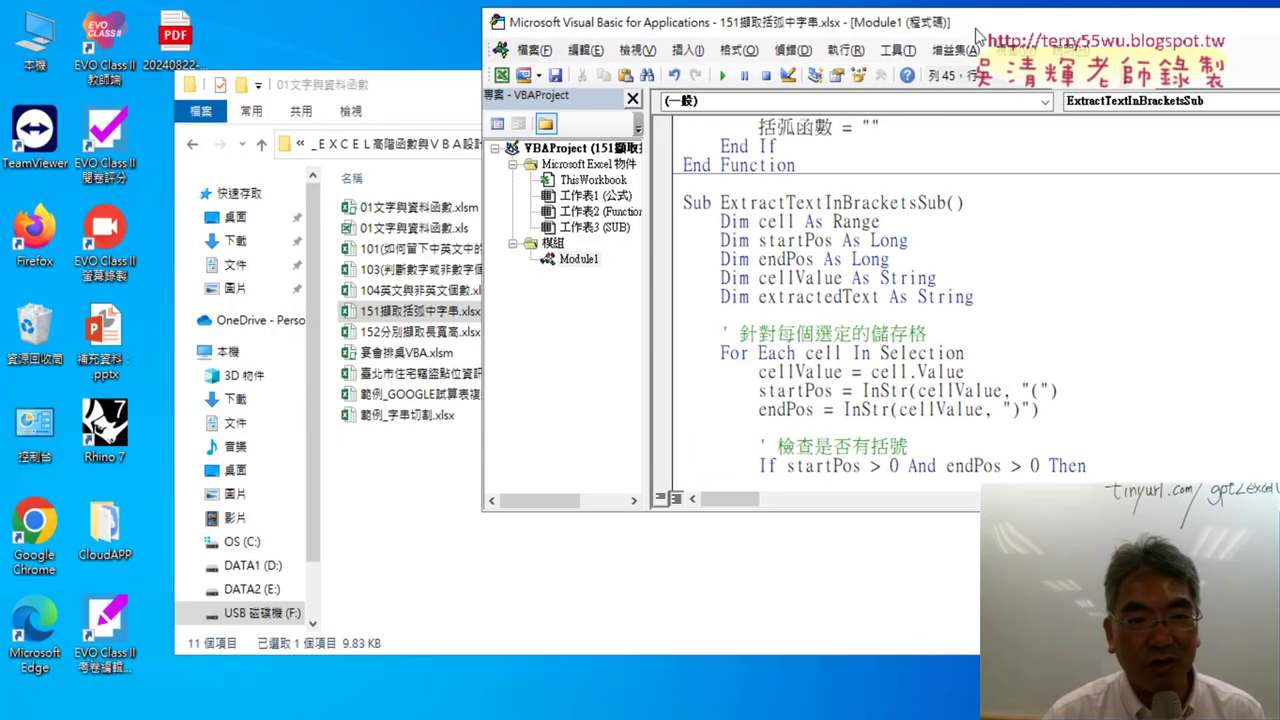
Shrink the VBA editor beside the SUB sheet and scroll through ExtractTextInBracketsSub in Module1
{"action": "left_click_drag", "start_coordinate": [736, 18], "coordinate": [971, 55]}
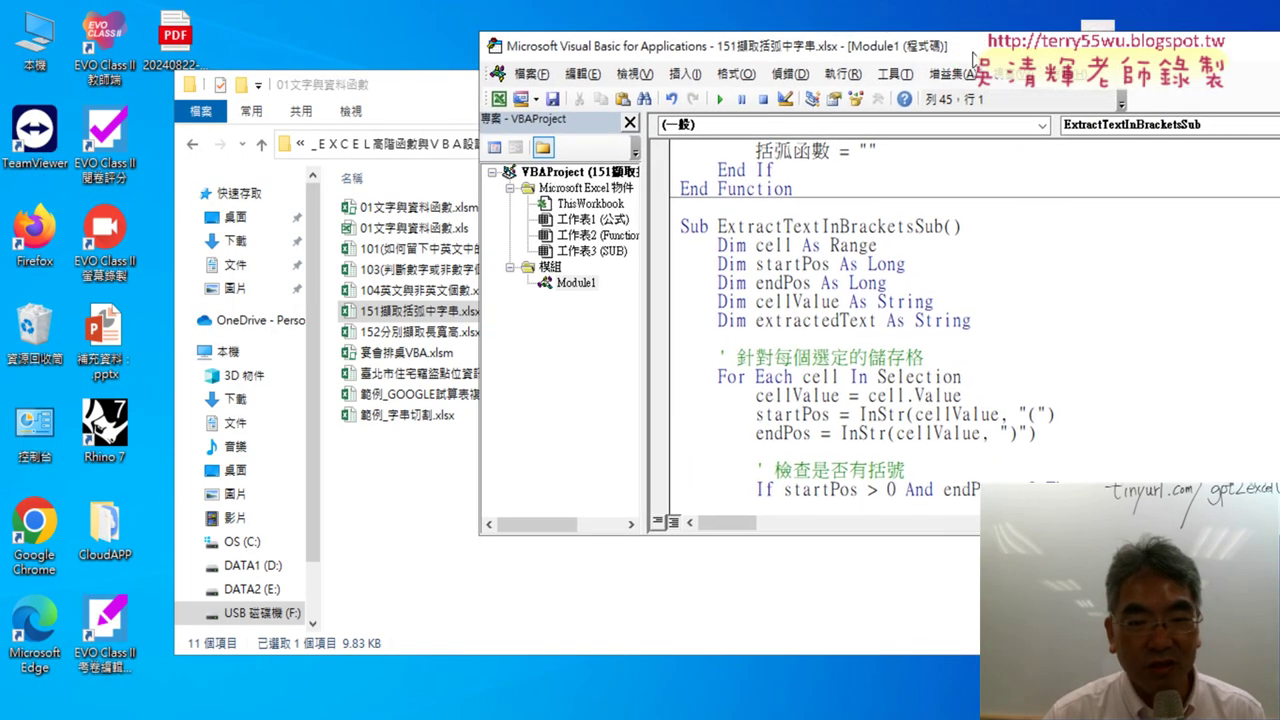
{"action": "key", "text": "alt+F11"}
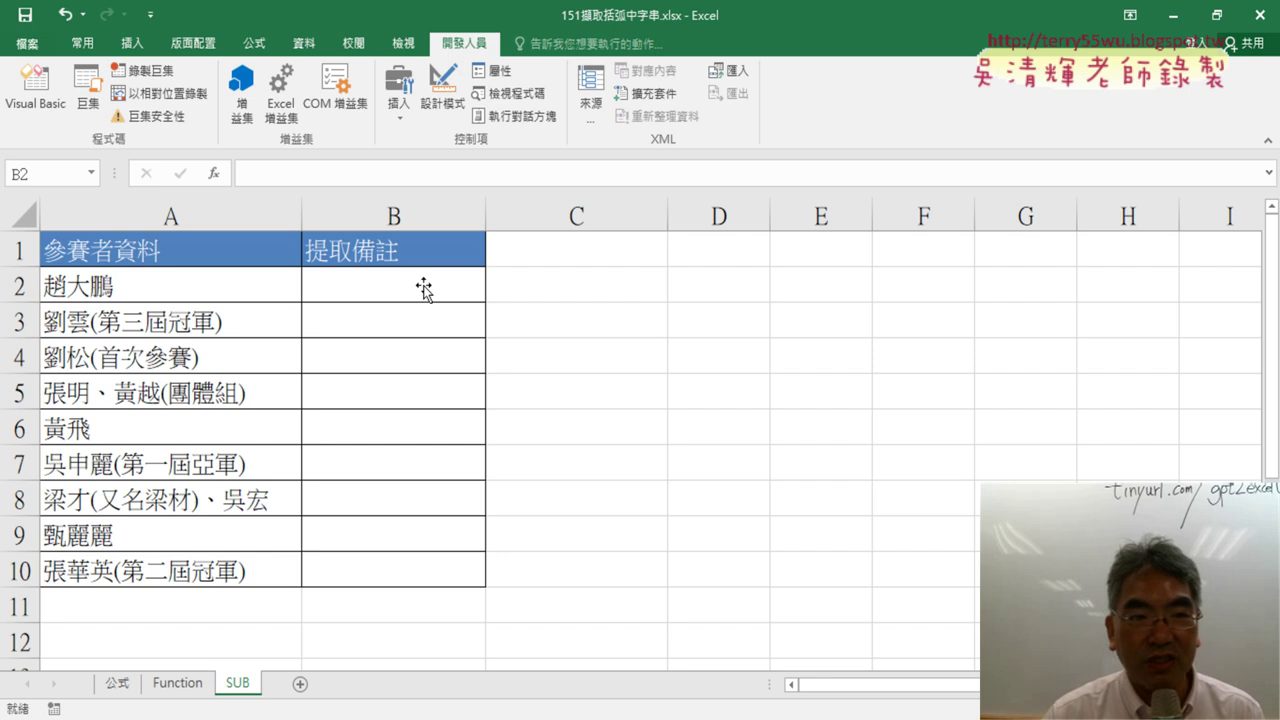
{"action": "left_click", "coordinate": [35, 88]}
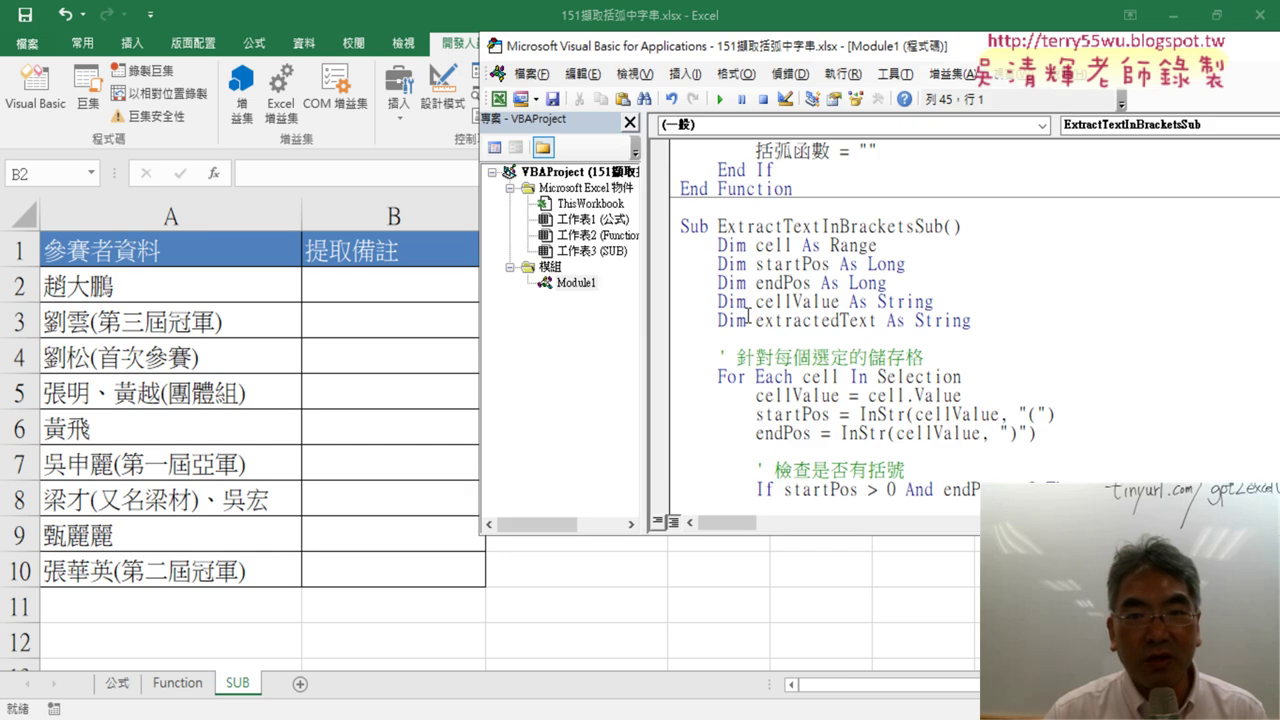
{"action": "left_click", "coordinate": [576, 283]}
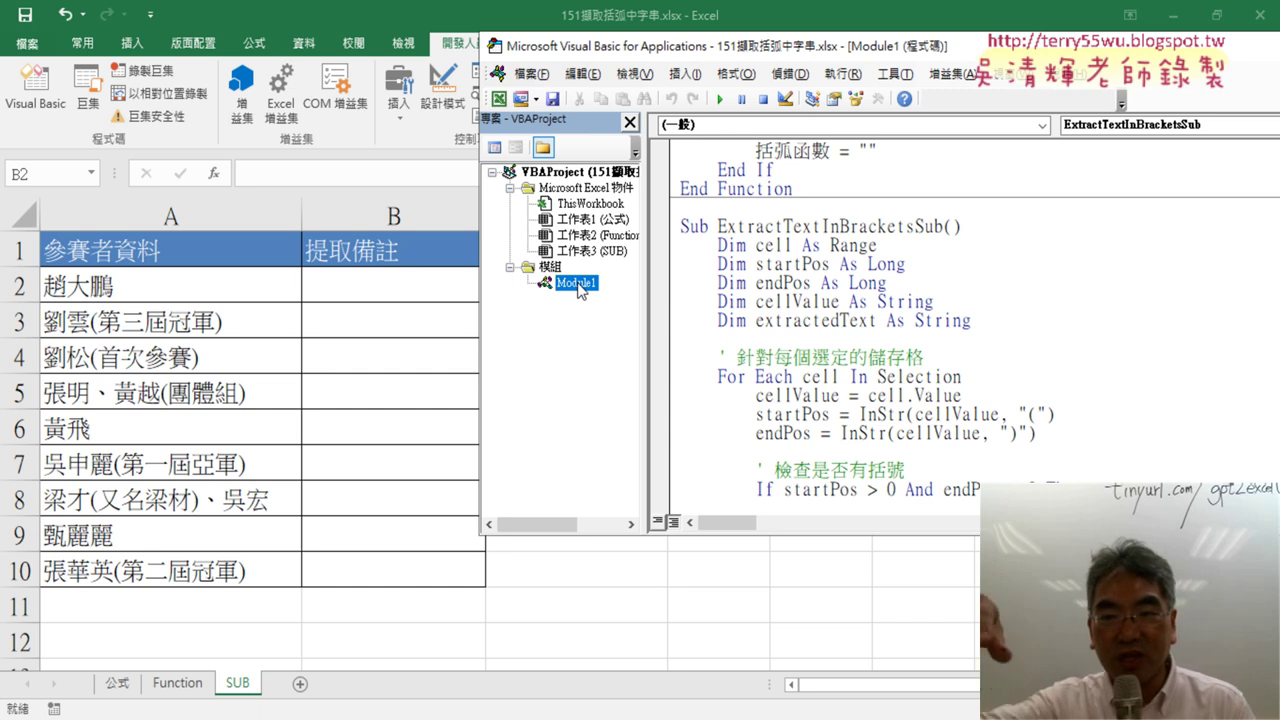
{"action": "left_click", "coordinate": [892, 307]}
{"action": "scroll", "coordinate": [870, 297], "scroll_direction": "up", "scroll_amount": 5}
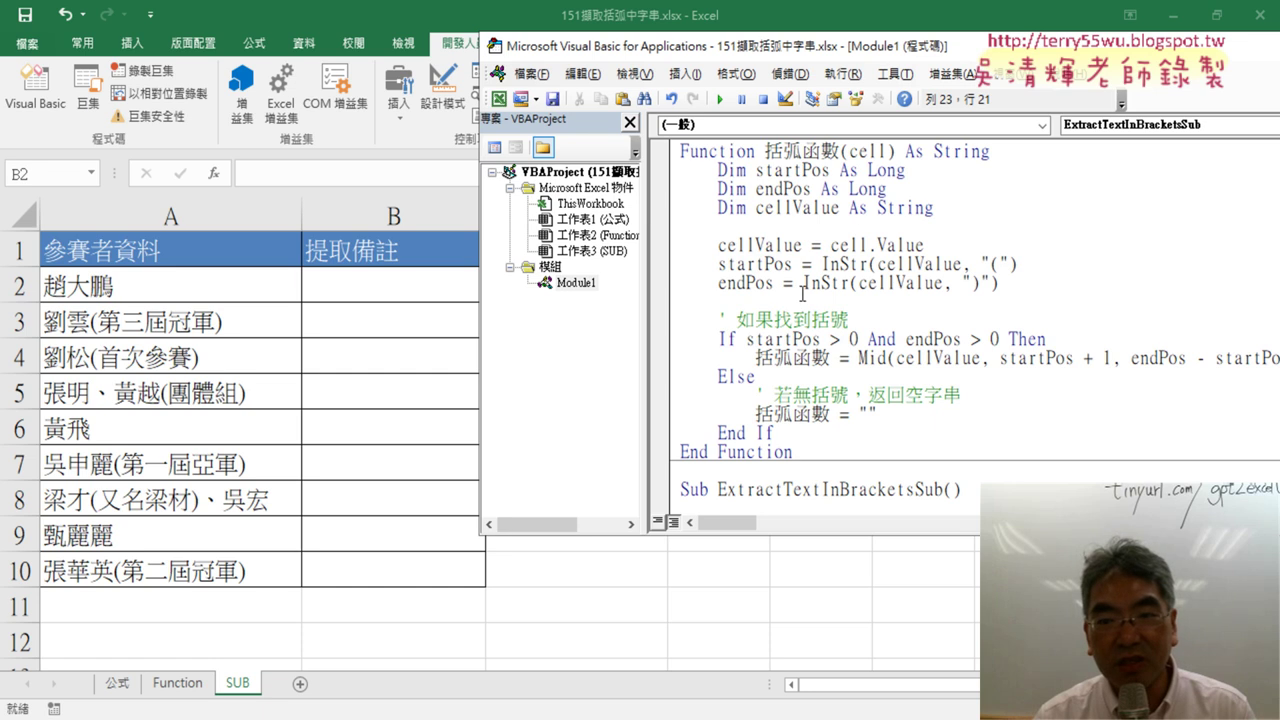
{"action": "scroll", "coordinate": [802, 293], "scroll_direction": "down", "scroll_amount": 4}
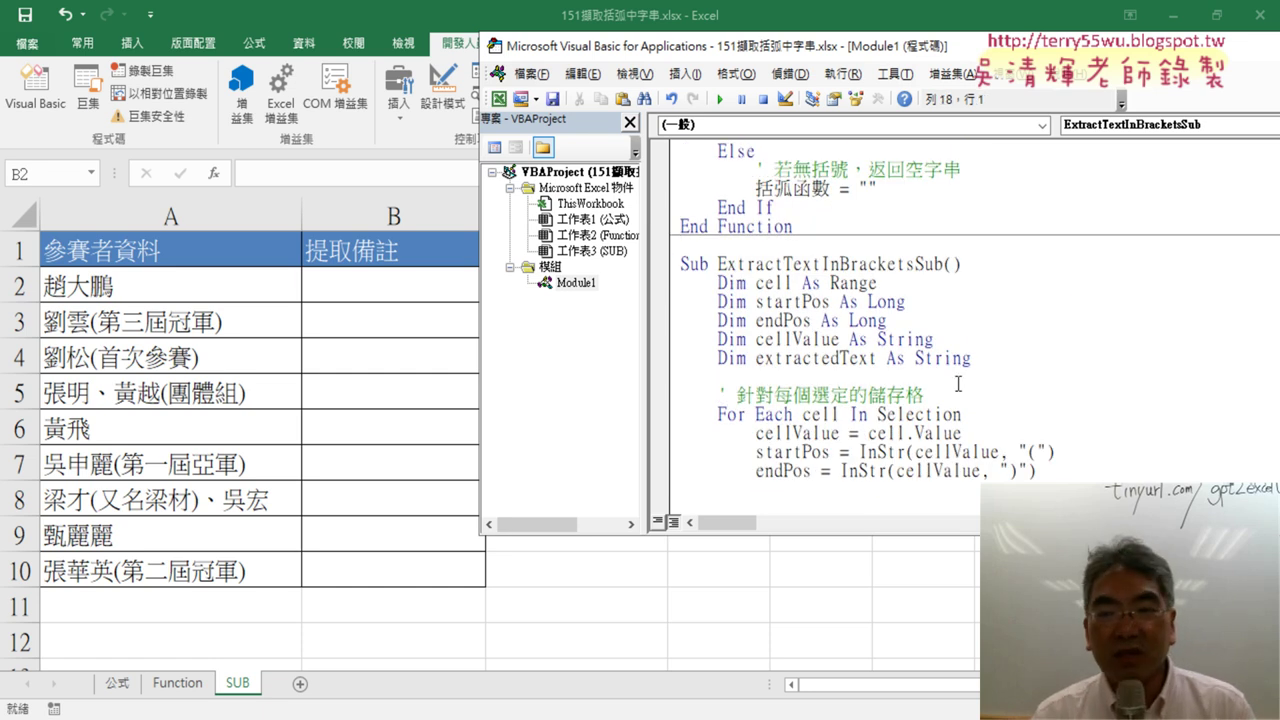
{"action": "scroll", "coordinate": [960, 382], "scroll_direction": "down", "scroll_amount": 2}
{"action": "scroll", "coordinate": [921, 337], "scroll_direction": "down", "scroll_amount": 2}
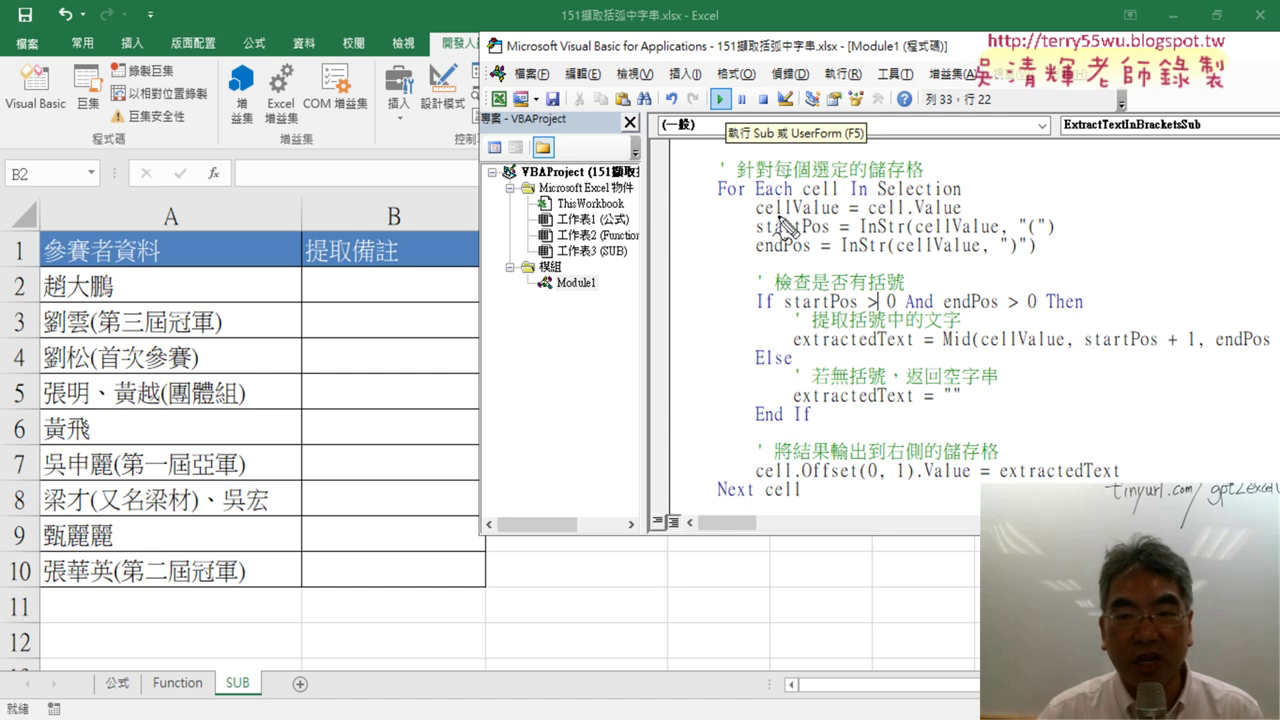
{"action": "left_click_drag", "start_coordinate": [606, 70], "coordinate": [768, 68]}
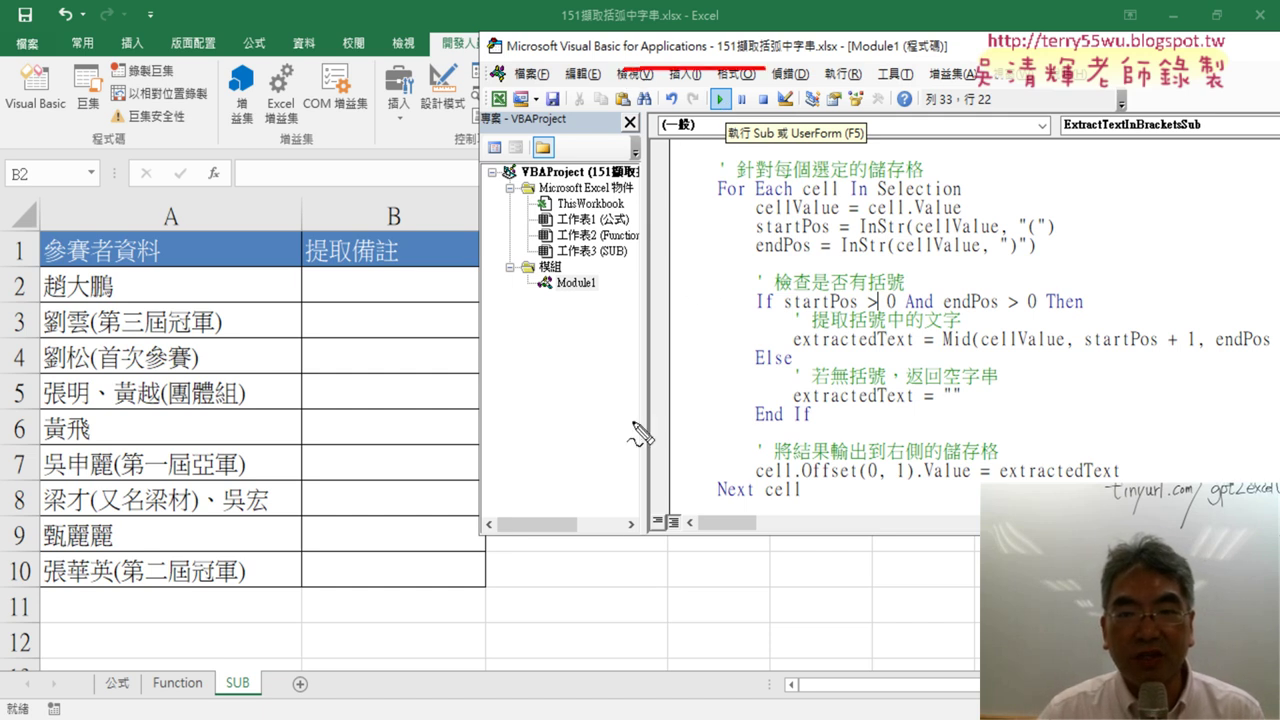
{"action": "left_click_drag", "start_coordinate": [614, 542], "coordinate": [797, 537]}
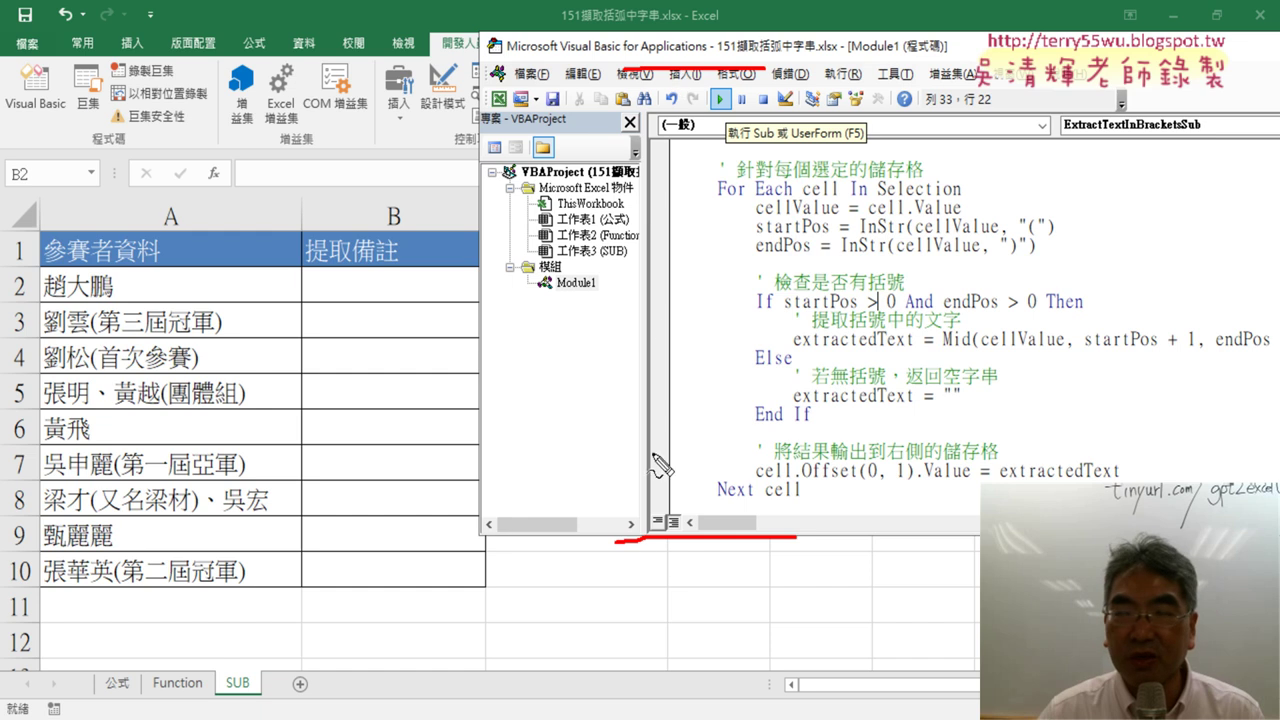
{"action": "left_click_drag", "start_coordinate": [715, 214], "coordinate": [715, 240]}
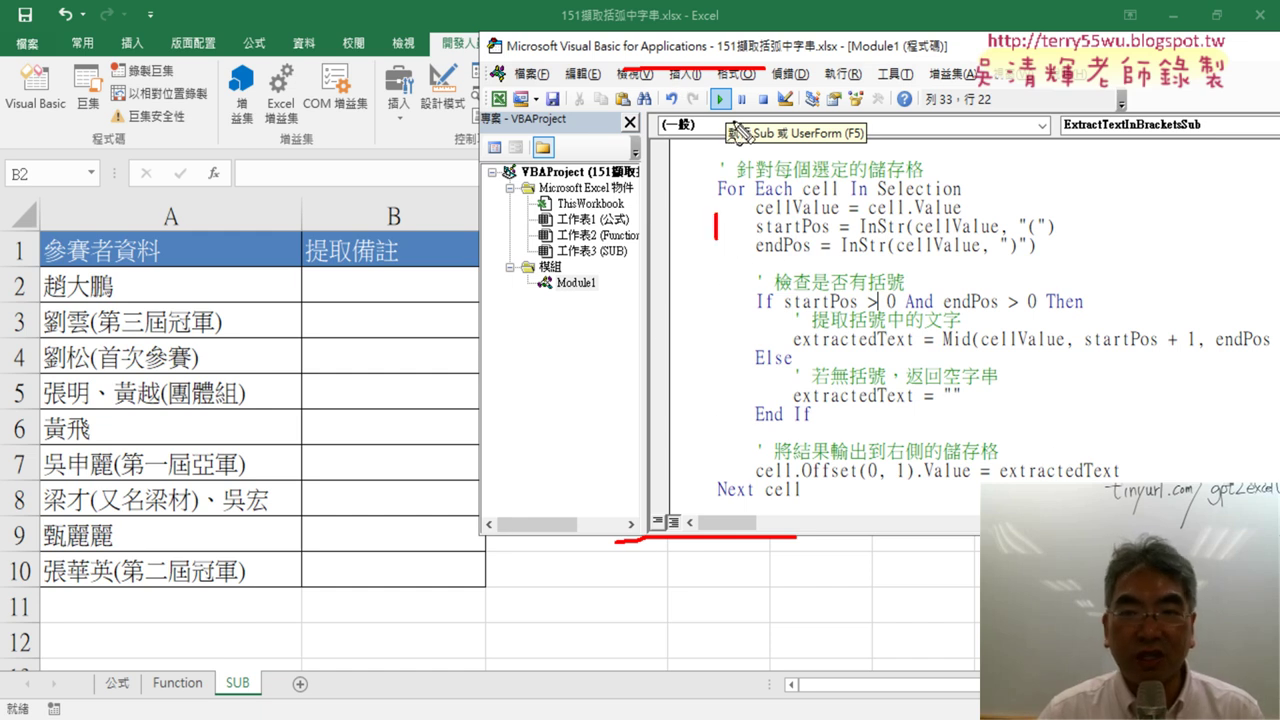
{"action": "left_click_drag", "start_coordinate": [725, 112], "coordinate": [752, 122]}
{"action": "left_click_drag", "start_coordinate": [834, 336], "coordinate": [752, 110]}
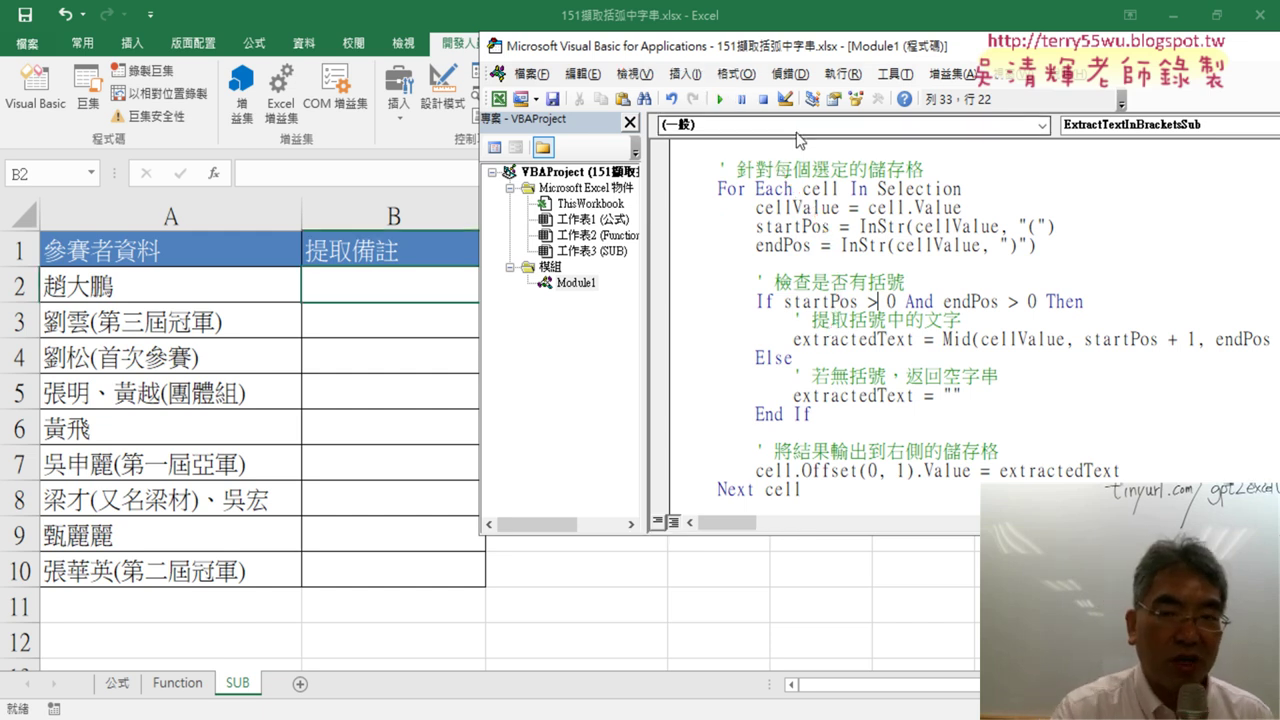
{"action": "left_click", "coordinate": [784, 245]}
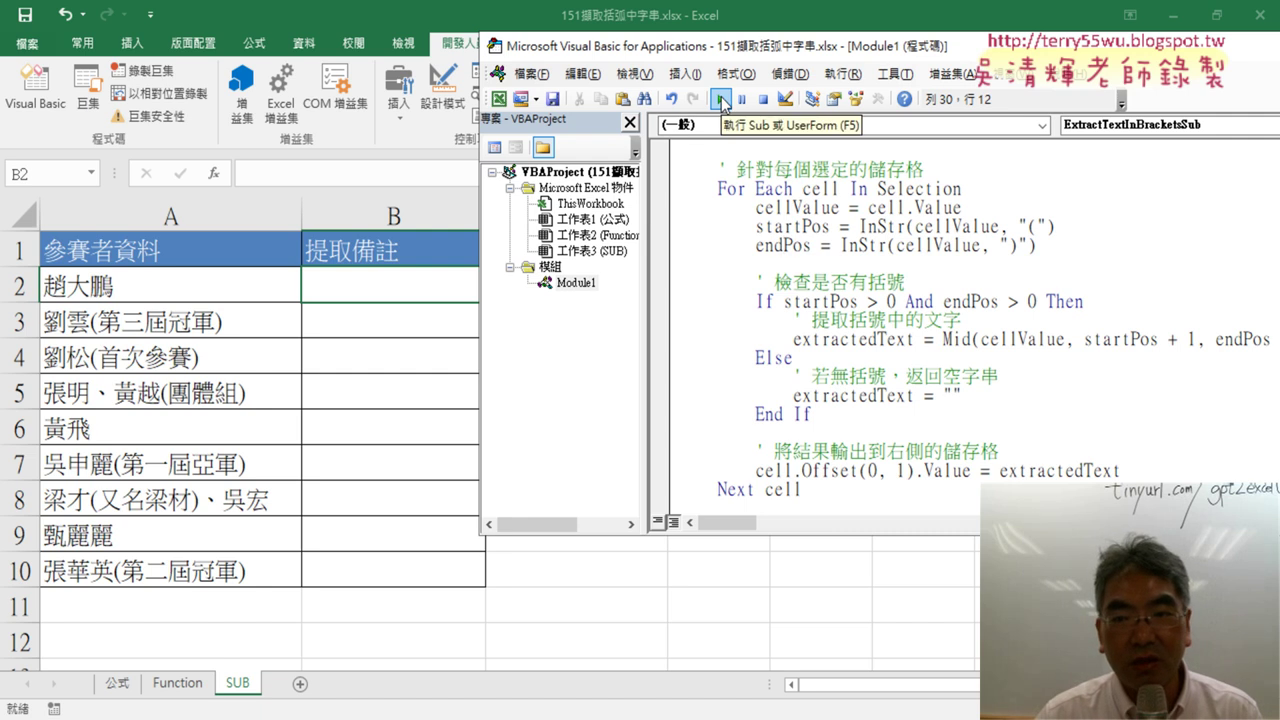
{"action": "scroll", "coordinate": [800, 284], "scroll_direction": "up", "scroll_amount": 2}
{"action": "scroll", "coordinate": [850, 330], "scroll_direction": "up", "scroll_amount": 1}
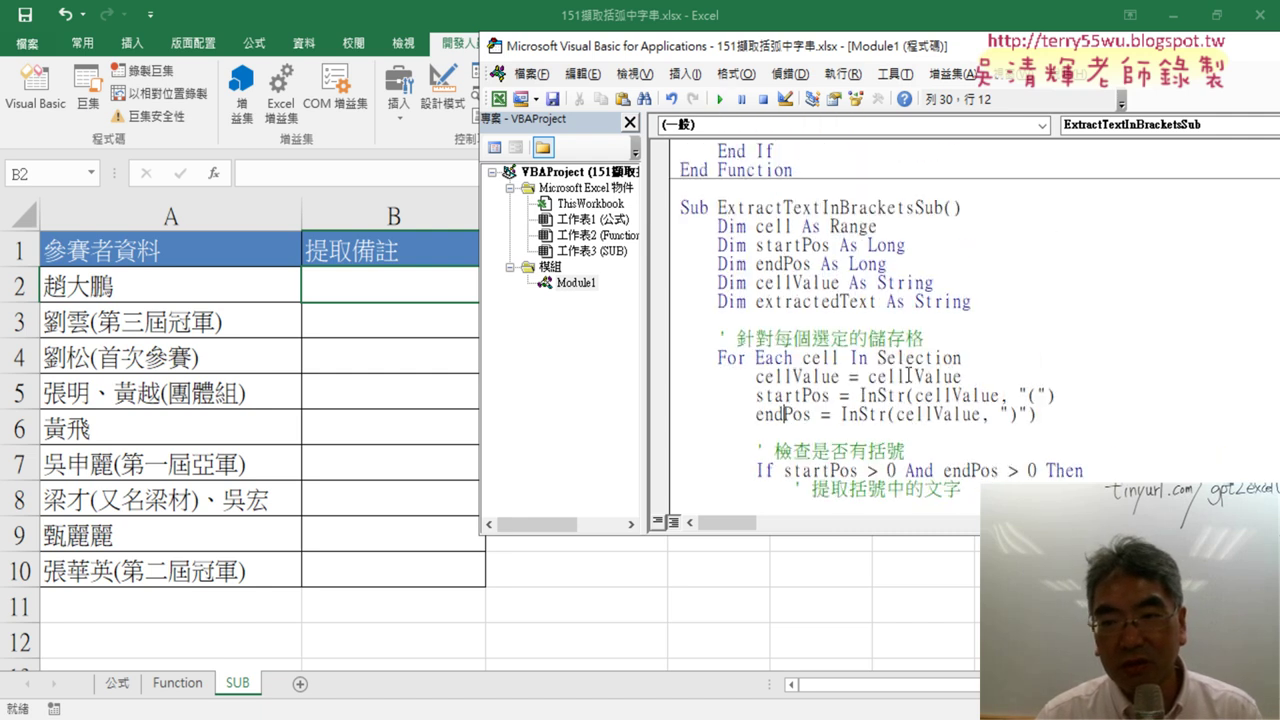
{"action": "scroll", "coordinate": [908, 374], "scroll_direction": "down", "scroll_amount": 1}
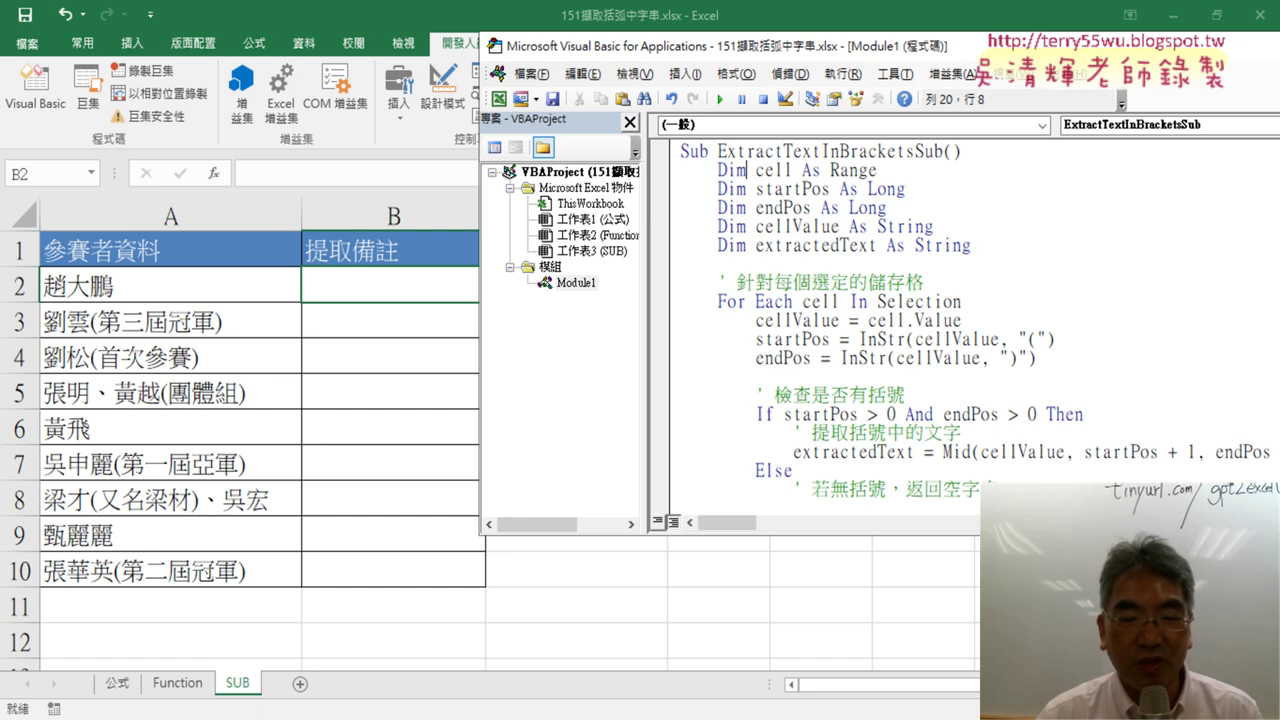
Switch to ChatGPT and open the earlier 改為VBA的sub程式 request for editing
{"action": "key", "text": "alt+Tab"}
{"action": "scroll", "coordinate": [885, 313], "scroll_direction": "up", "scroll_amount": 3}
{"action": "scroll", "coordinate": [920, 290], "scroll_direction": "up", "scroll_amount": 1}
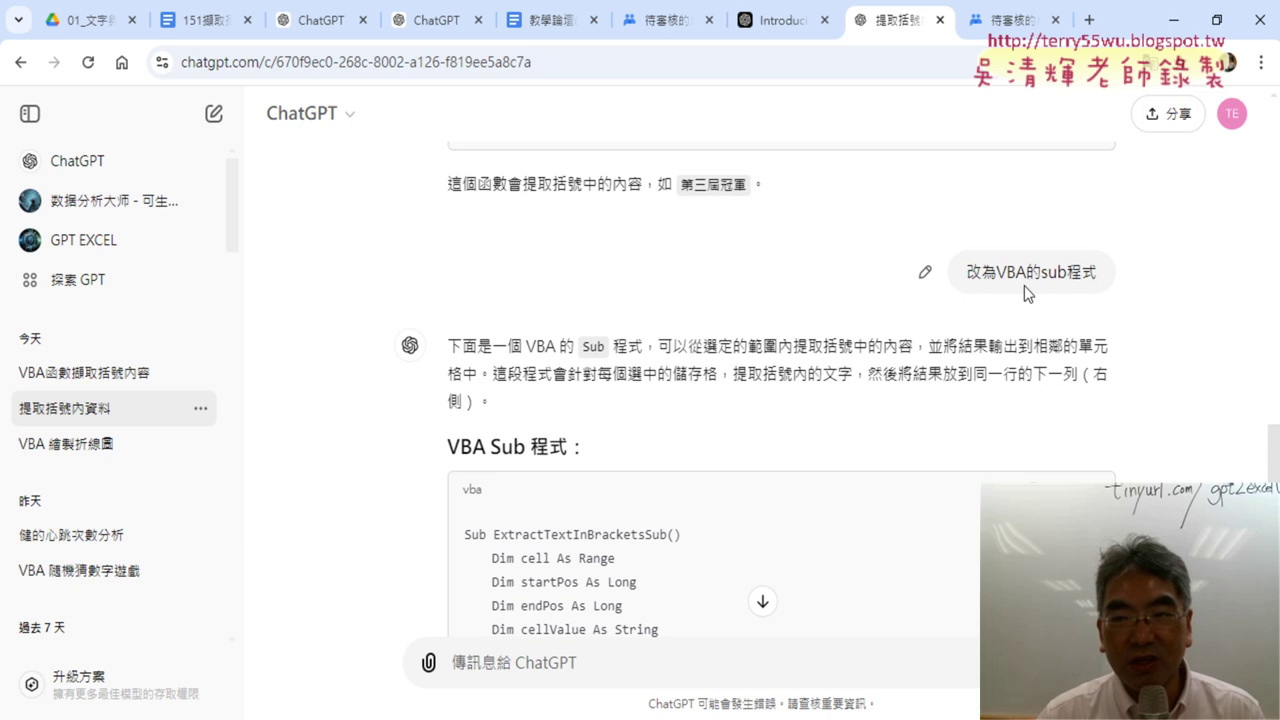
{"action": "left_click", "coordinate": [925, 273]}
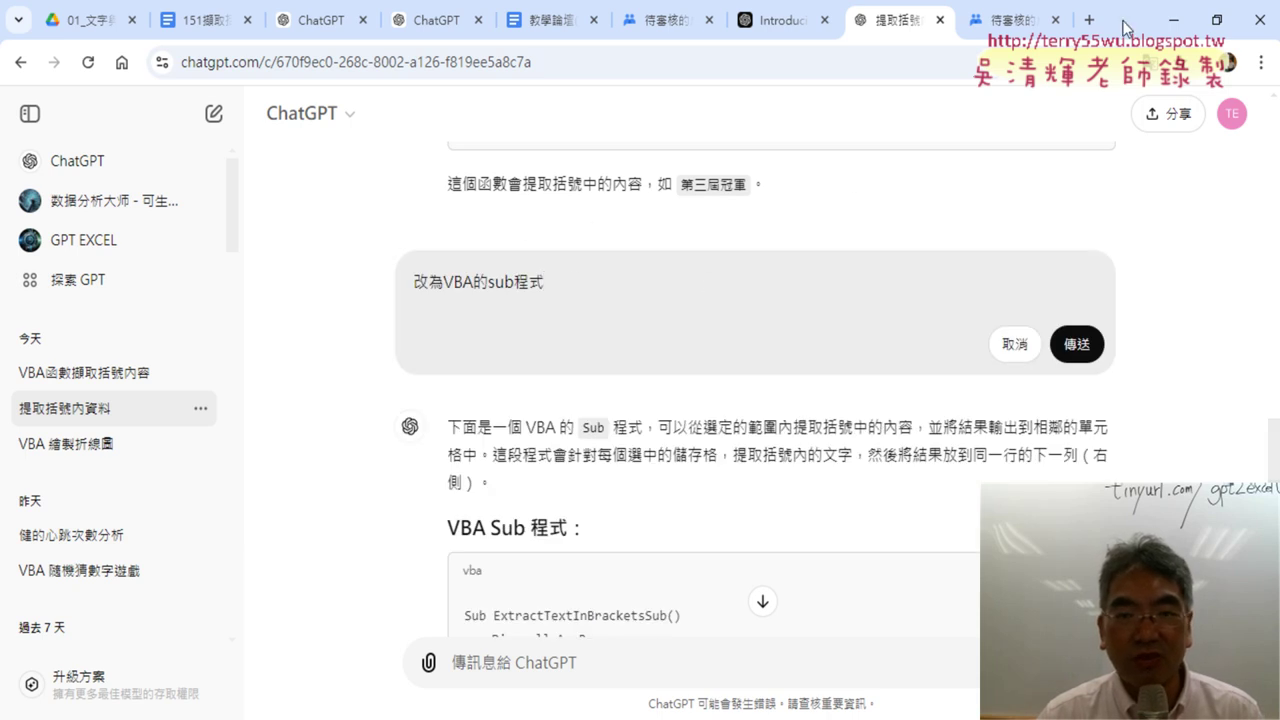
Restore the browser to a smaller window and review the Module1 code in Excel's VBA editor
{"action": "left_click_drag", "start_coordinate": [1125, 30], "coordinate": [1233, 47]}
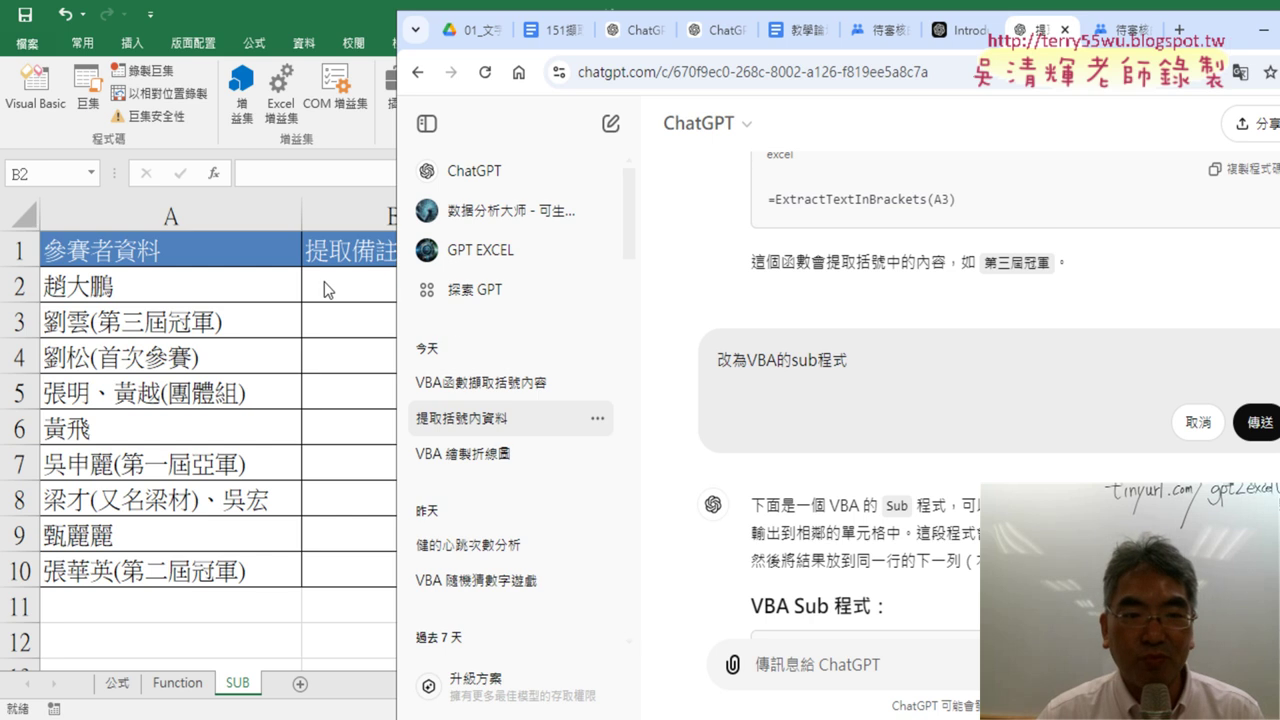
{"action": "left_click", "coordinate": [335, 575]}
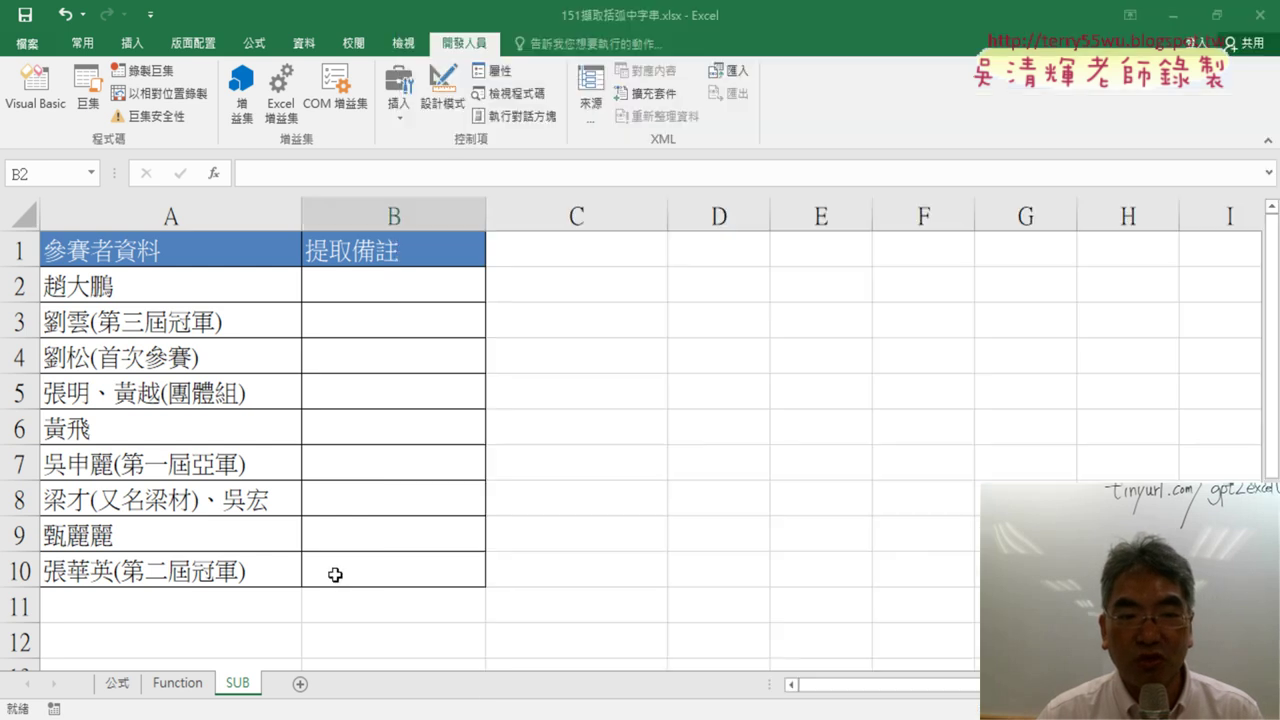
{"action": "left_click", "coordinate": [35, 88]}
{"action": "scroll", "coordinate": [935, 288], "scroll_direction": "down", "scroll_amount": 1}
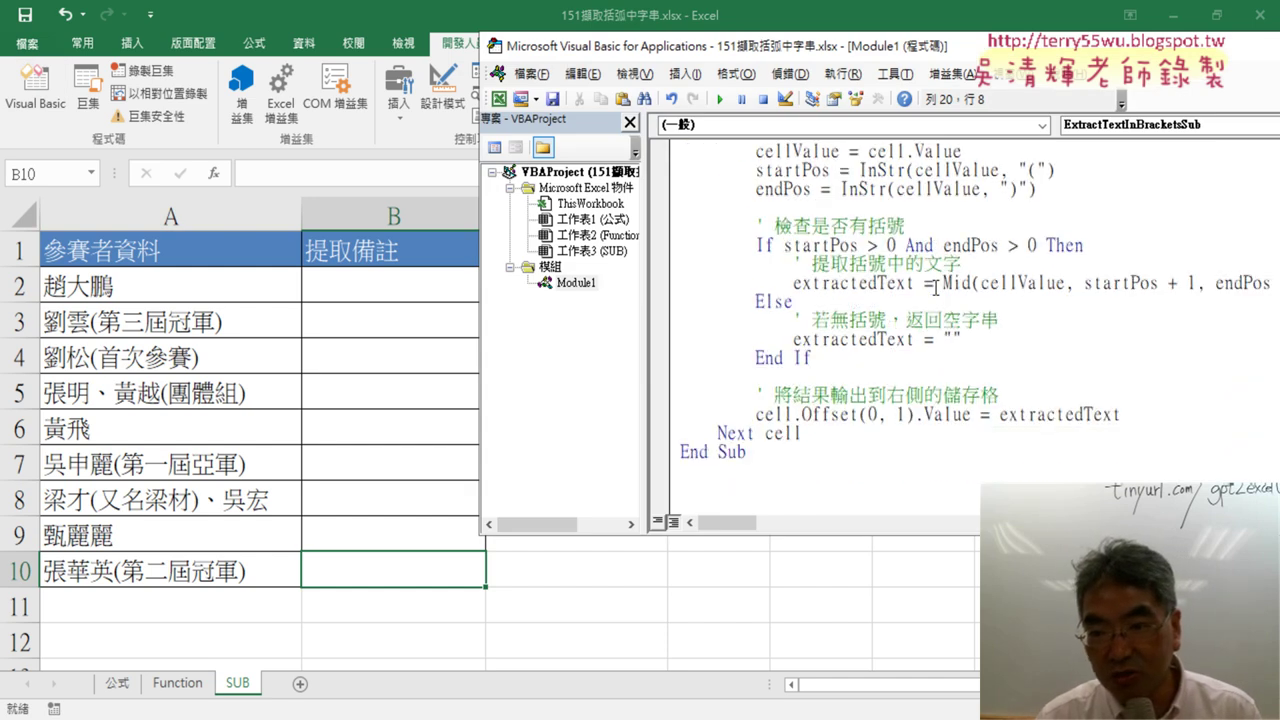
{"action": "scroll", "coordinate": [938, 289], "scroll_direction": "up", "scroll_amount": 1}
{"action": "scroll", "coordinate": [938, 289], "scroll_direction": "up", "scroll_amount": 1}
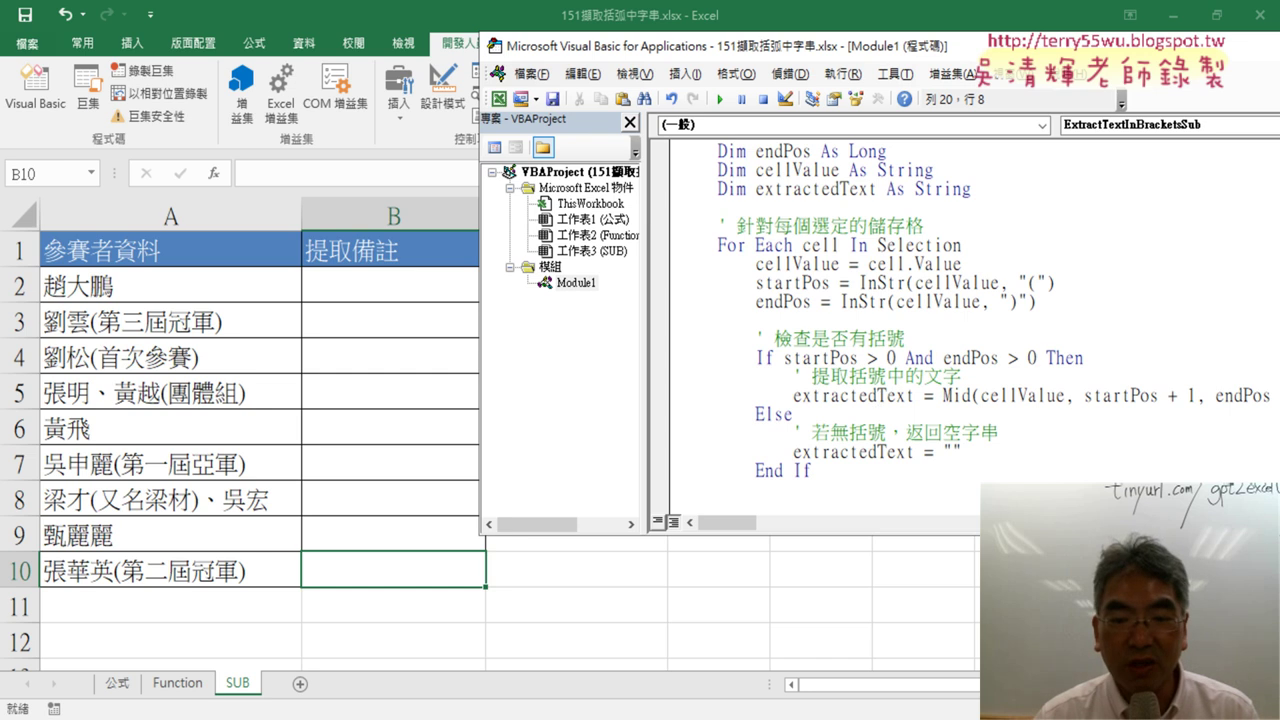
Minimize the VBA editor, maximize ChatGPT, and cancel the message edit
{"action": "left_click", "coordinate": [1220, 42]}
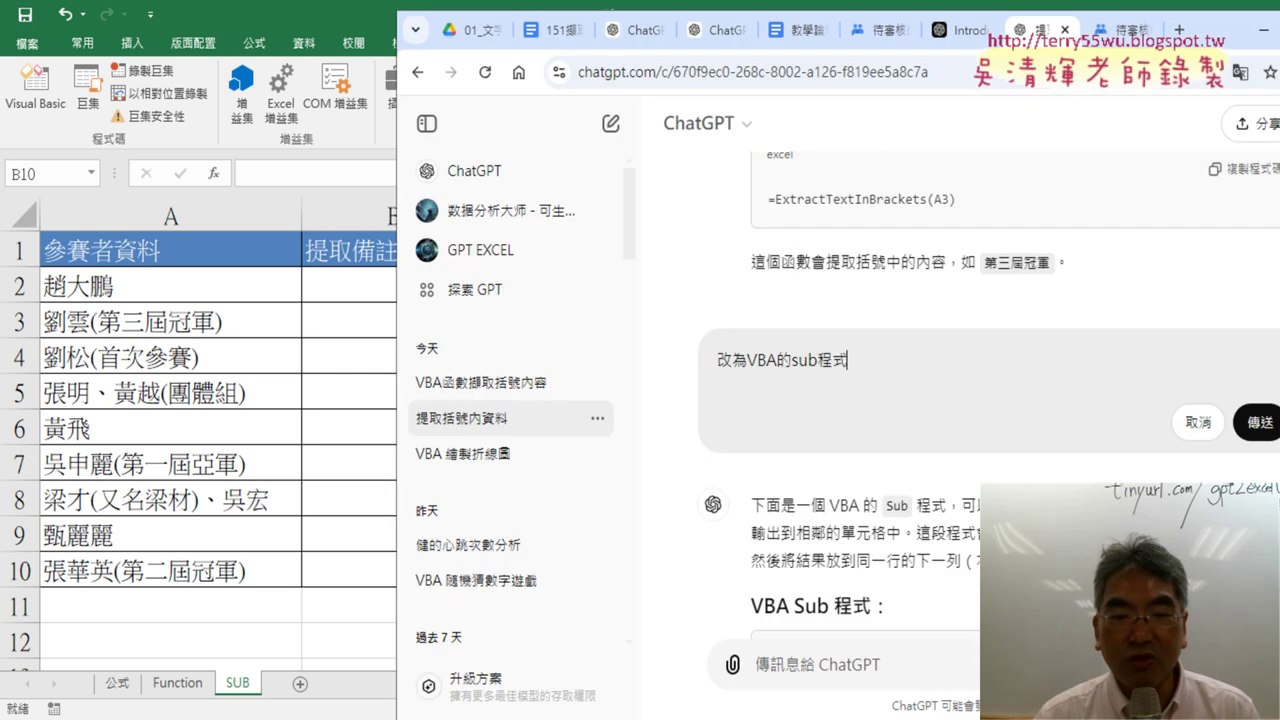
{"action": "double_click", "coordinate": [1230, 40]}
{"action": "left_click", "coordinate": [1012, 345]}
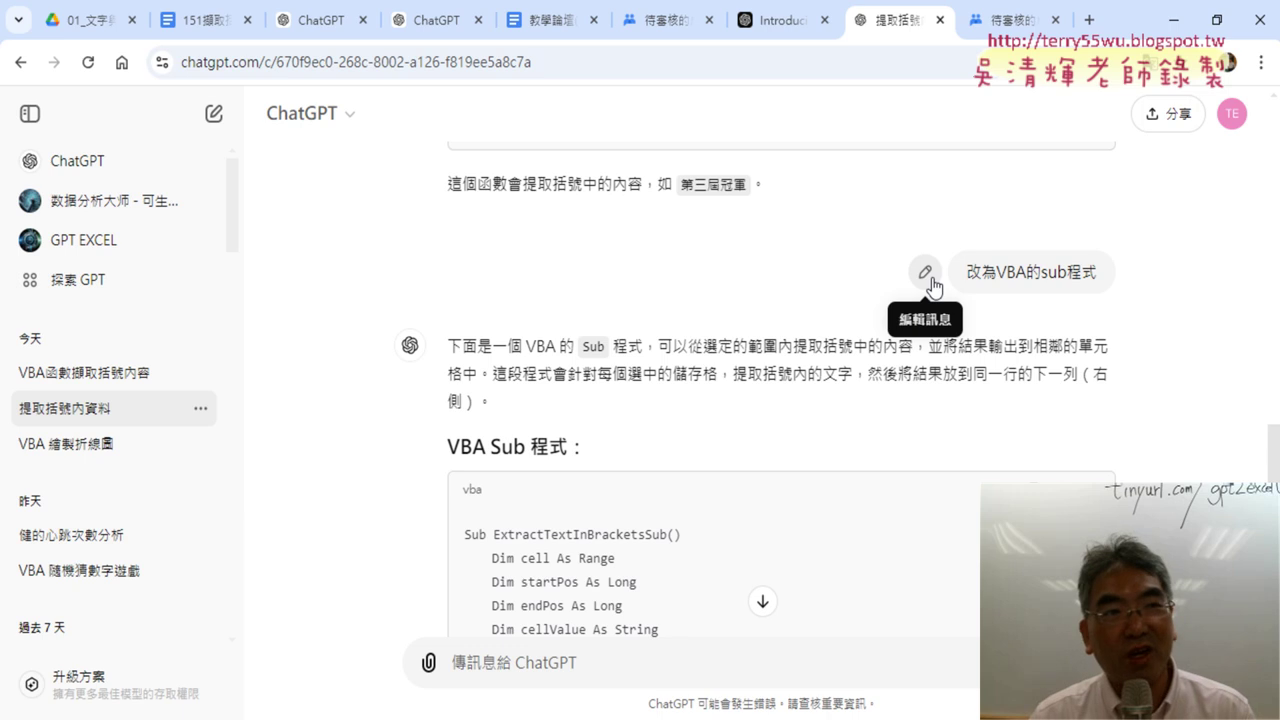
Edit the VBA Sub request to add '結果輸出到B2:B10' and resubmit it
{"action": "left_click", "coordinate": [925, 273]}
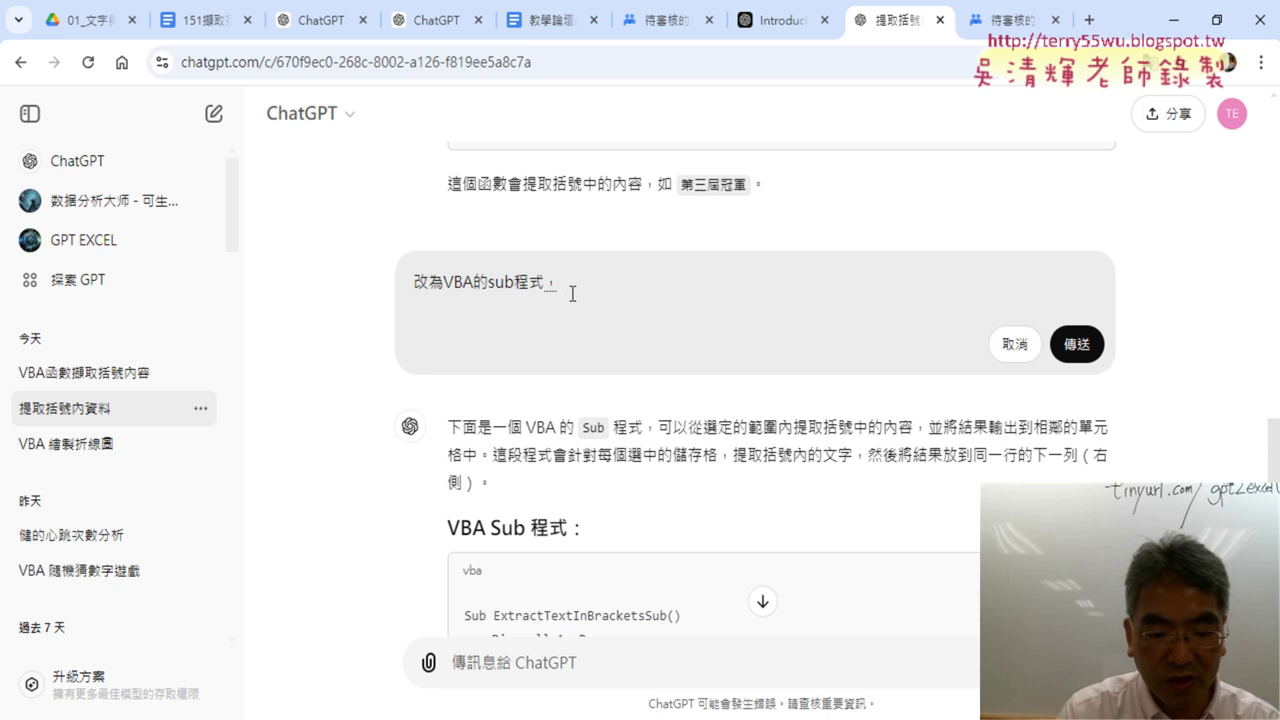
{"action": "type", "text": "，ㄐㄧㄝ"}
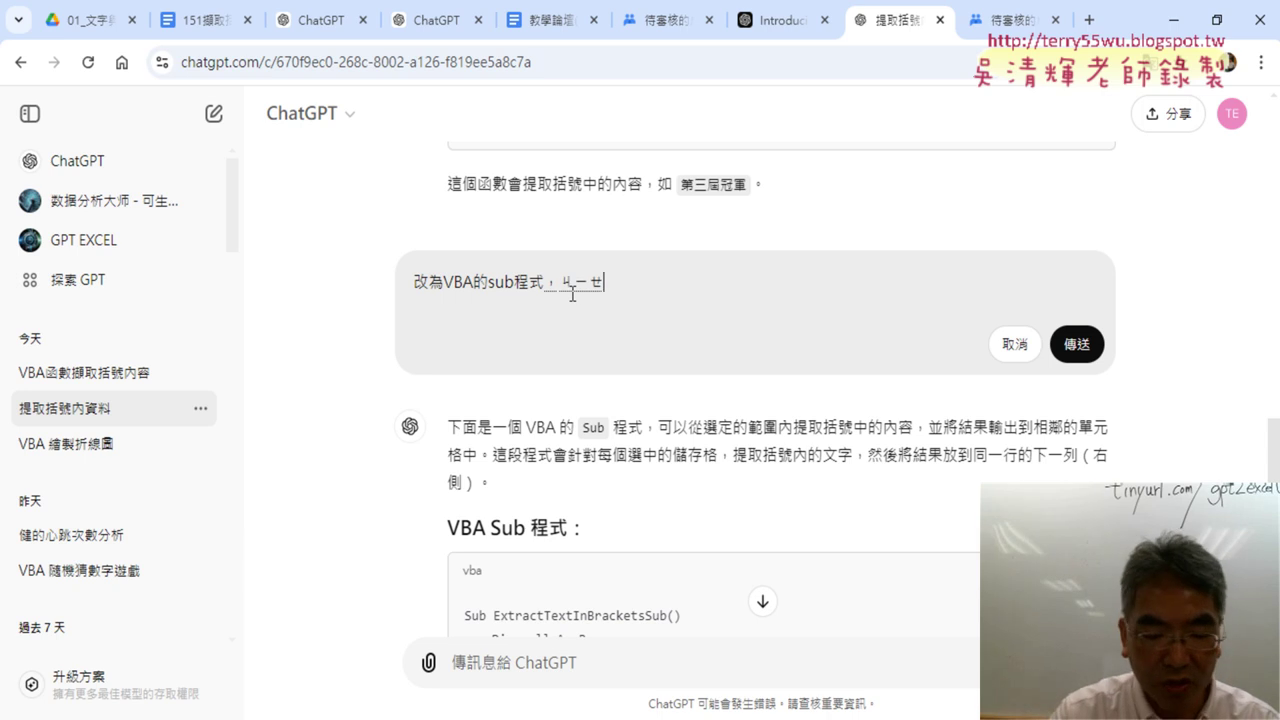
{"action": "type", "text": "ˊㄍㄨㄛˇㄕㄨ"}
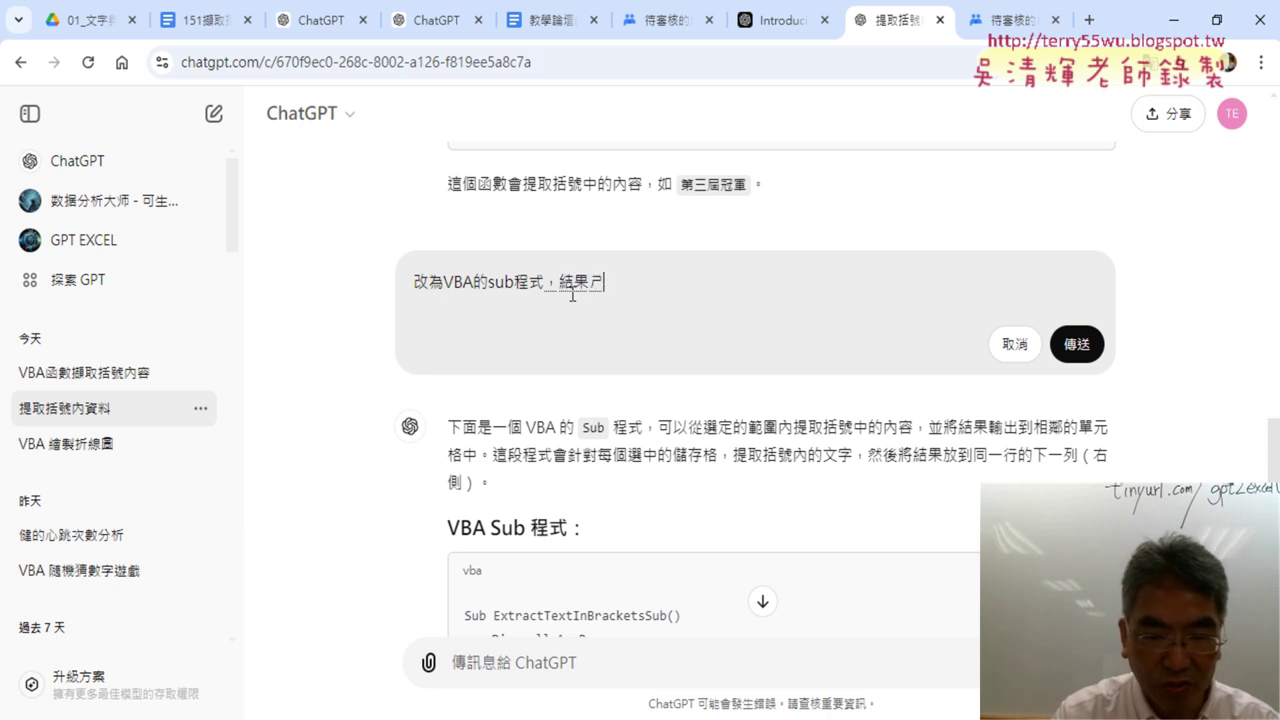
{"action": "key", "text": "space"}
{"action": "type", "text": "ㄨ"}
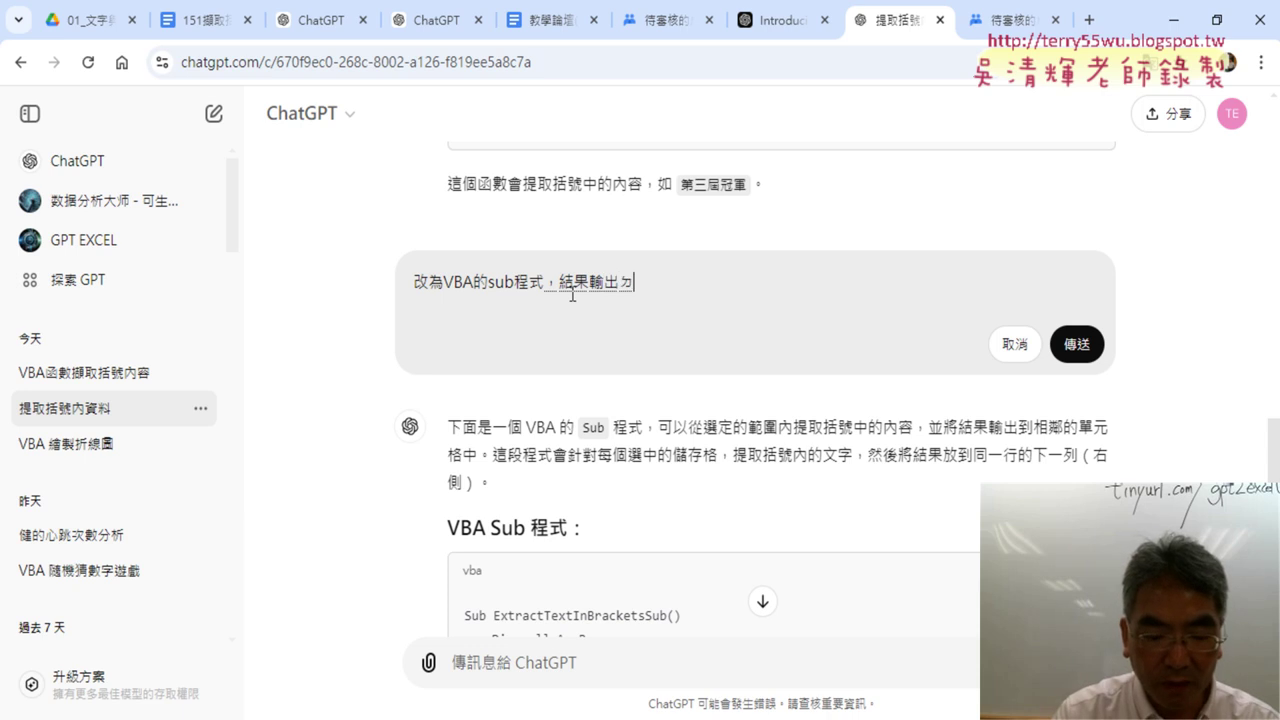
{"action": "type", "text": "ㄠˋ"}
{"action": "type", "text": "B"}
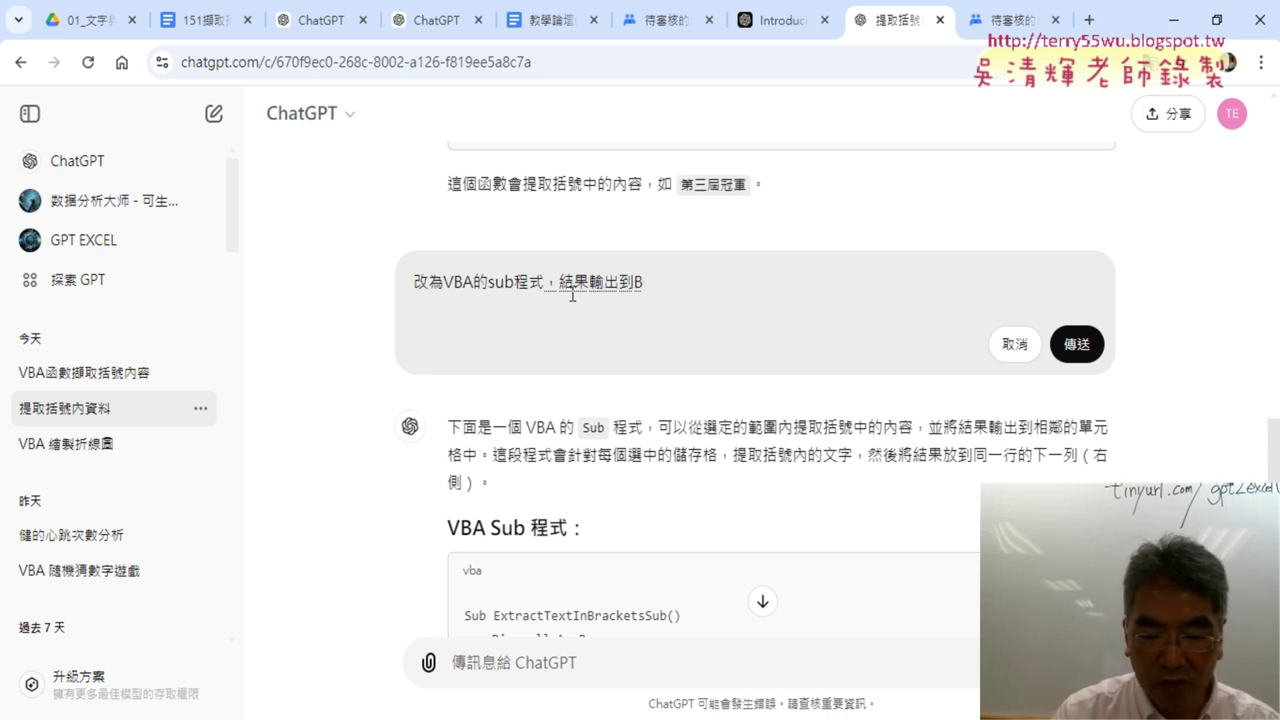
{"action": "type", "text": "2"}
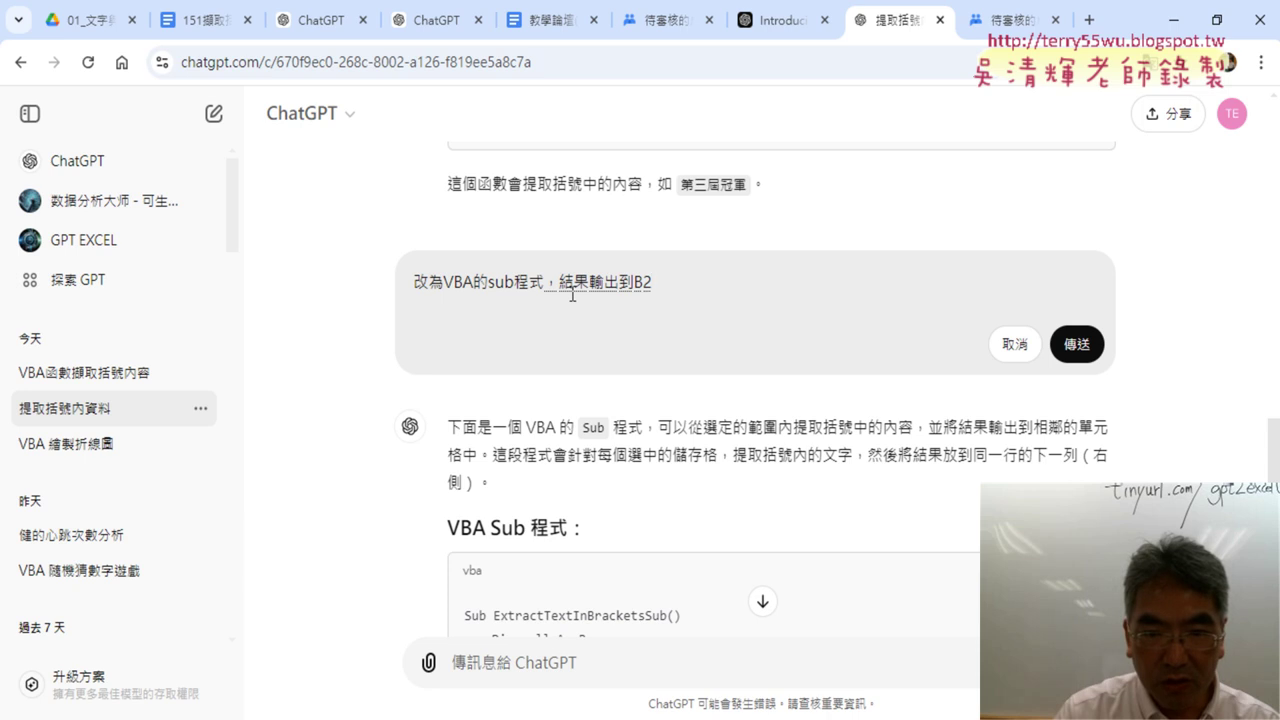
{"action": "type", "text": ":"}
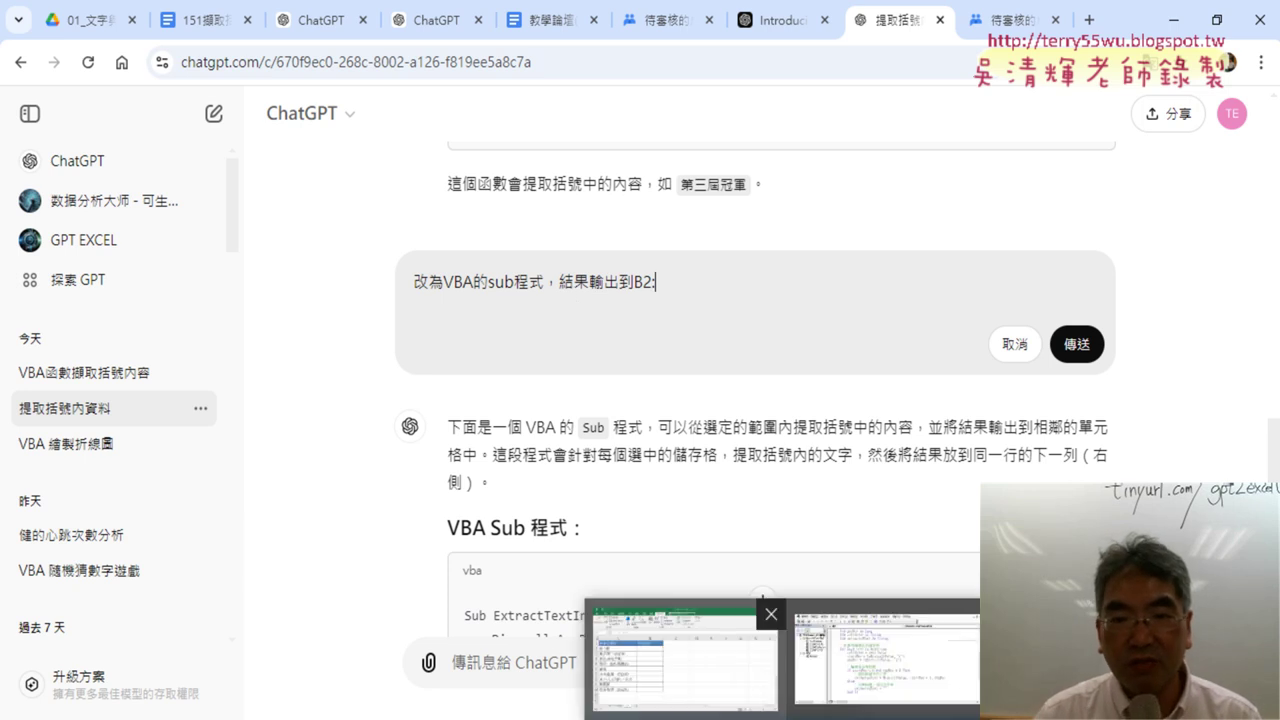
{"action": "left_click", "coordinate": [694, 681]}
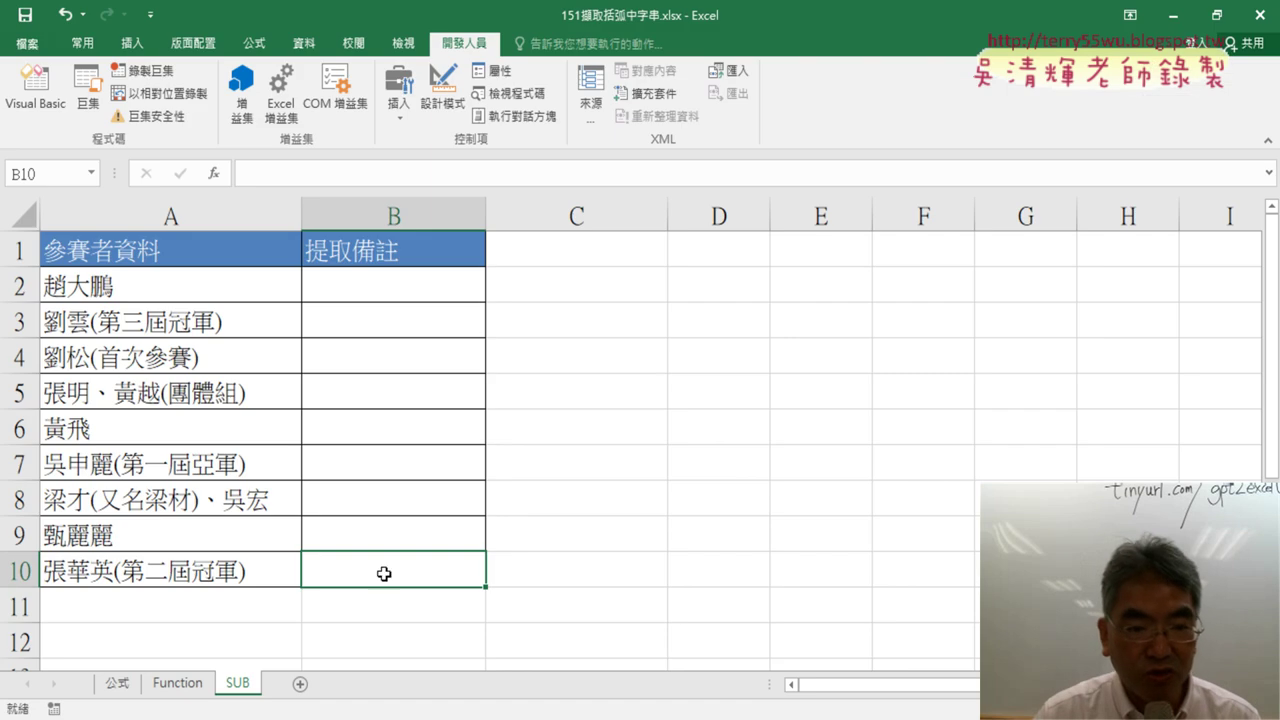
{"action": "left_click", "coordinate": [1173, 15]}
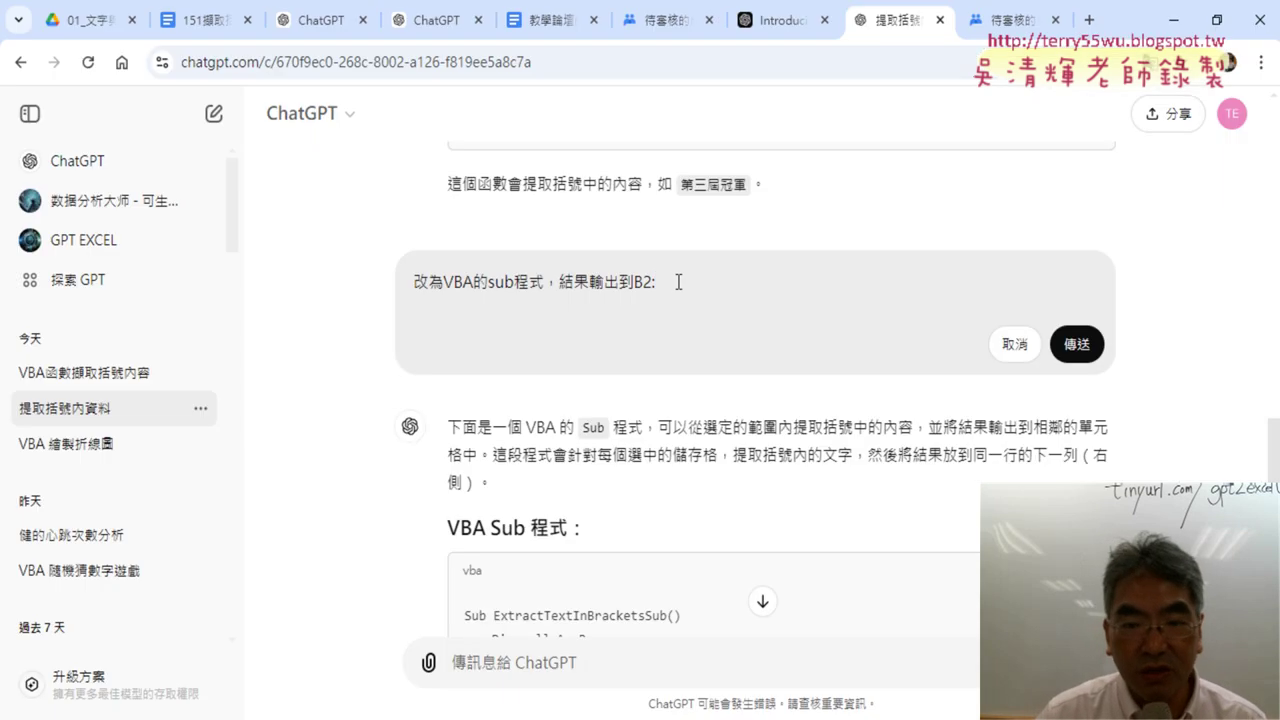
{"action": "type", "text": "B1"}
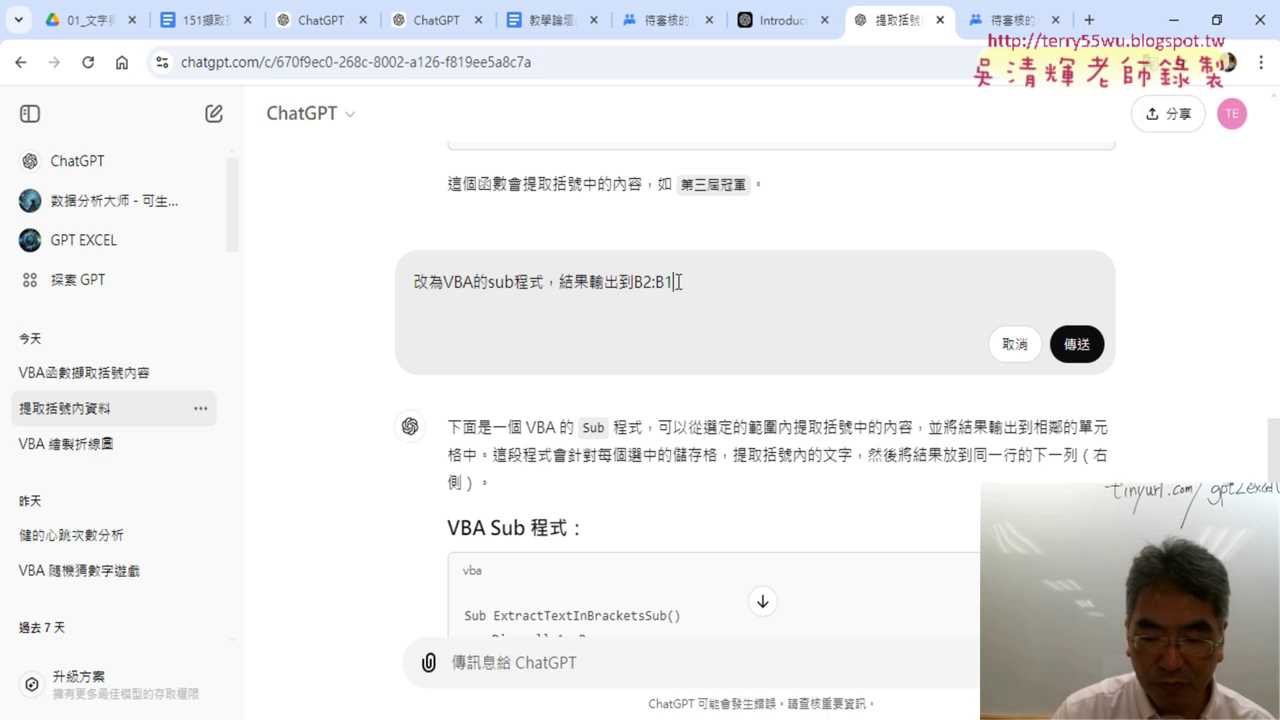
{"action": "type", "text": "0"}
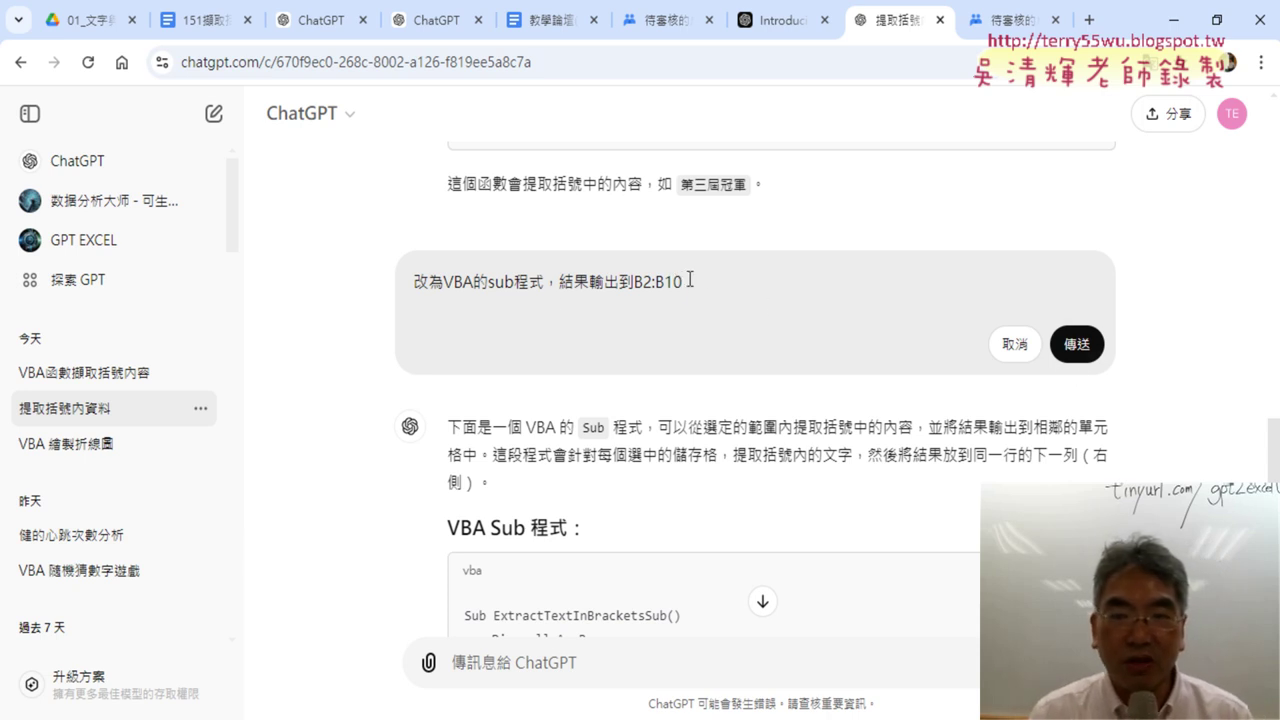
{"action": "left_click_drag", "start_coordinate": [689, 281], "coordinate": [541, 281]}
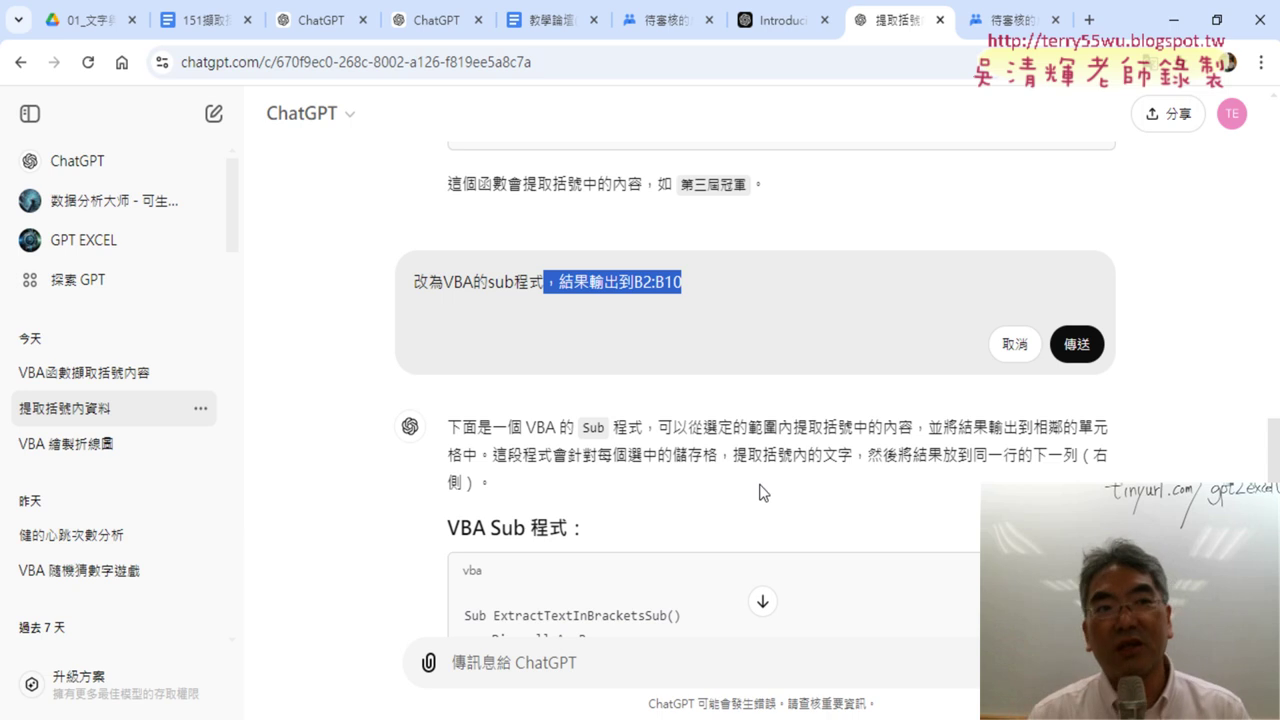
{"action": "key", "text": "Escape"}
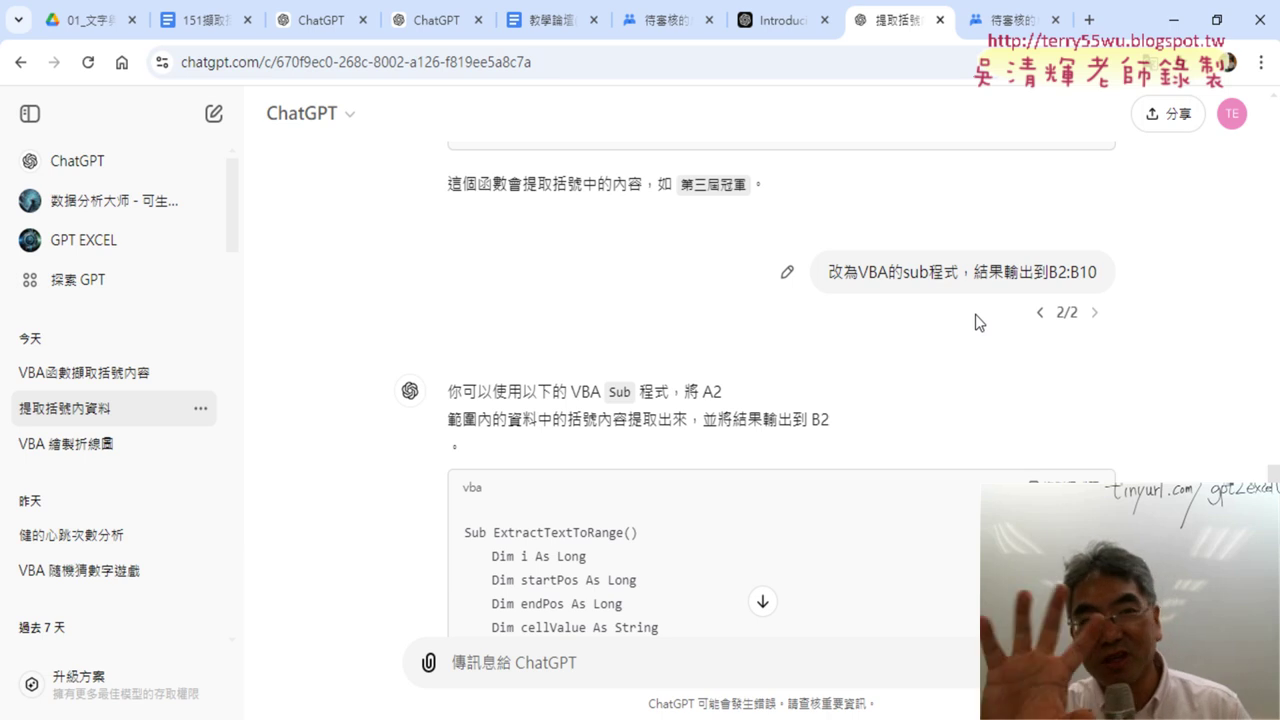
Check the answer's A2 input and B2 output, then copy the ExtractTextToRange VBA code
{"action": "scroll", "coordinate": [746, 318], "scroll_direction": "down", "scroll_amount": 2}
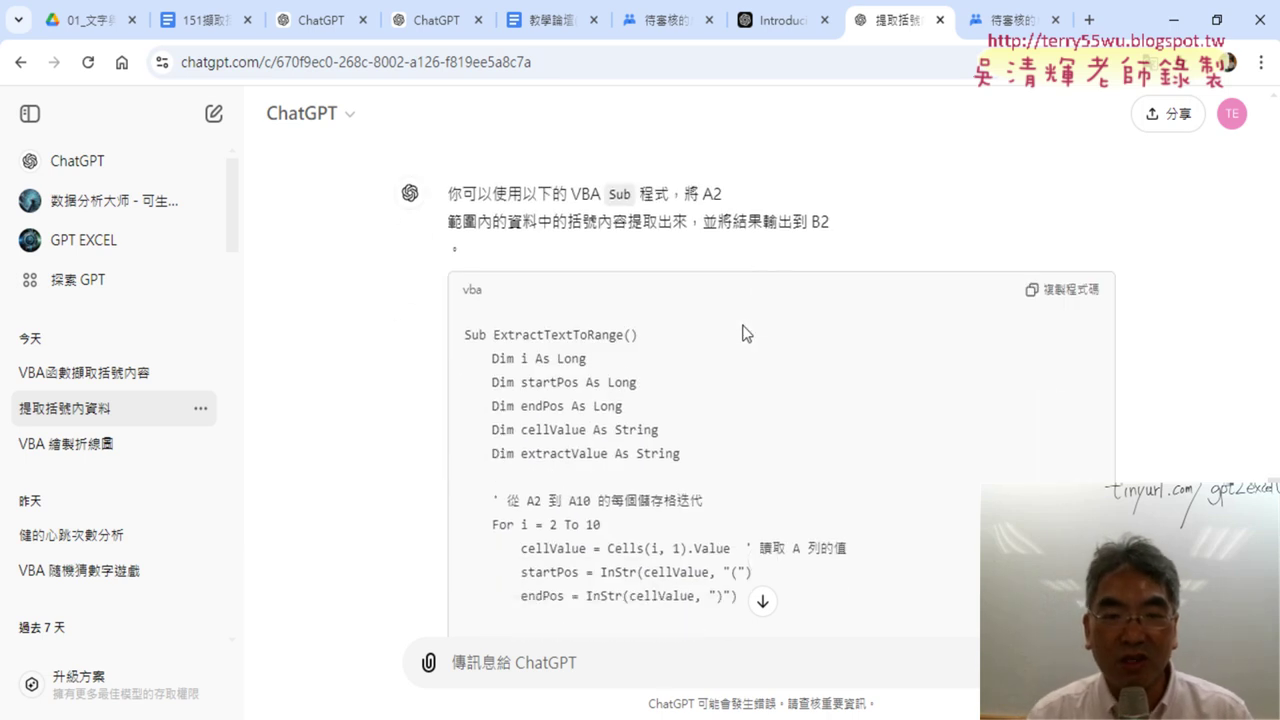
{"action": "left_click_drag", "start_coordinate": [452, 192], "coordinate": [724, 212]}
{"action": "left_click", "coordinate": [505, 224]}
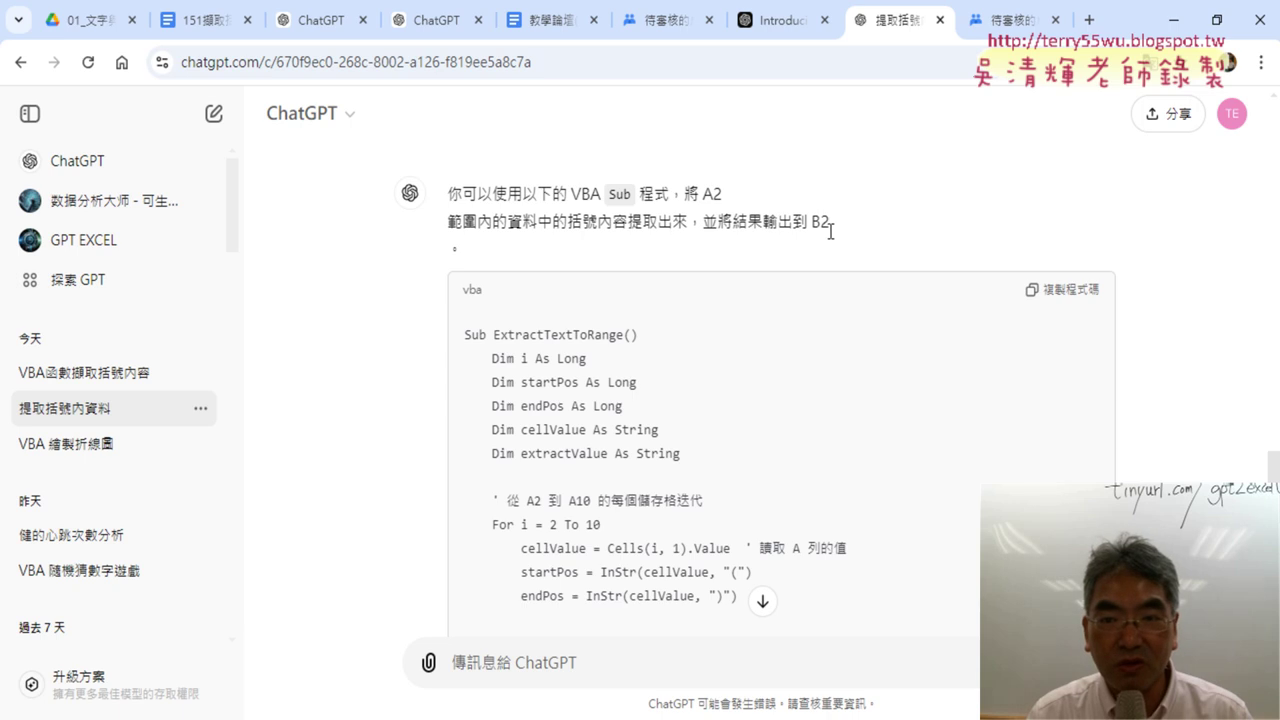
{"action": "left_click_drag", "start_coordinate": [830, 232], "coordinate": [811, 222]}
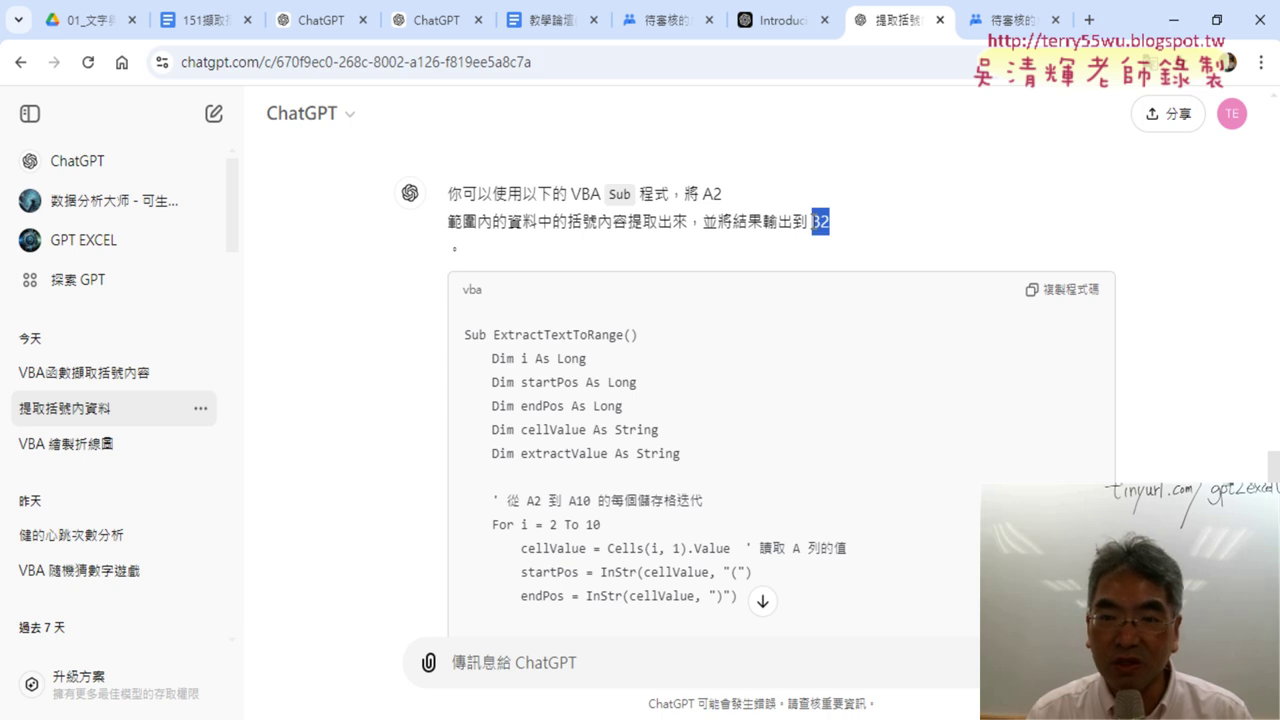
{"action": "scroll", "coordinate": [814, 222], "scroll_direction": "down", "scroll_amount": 2}
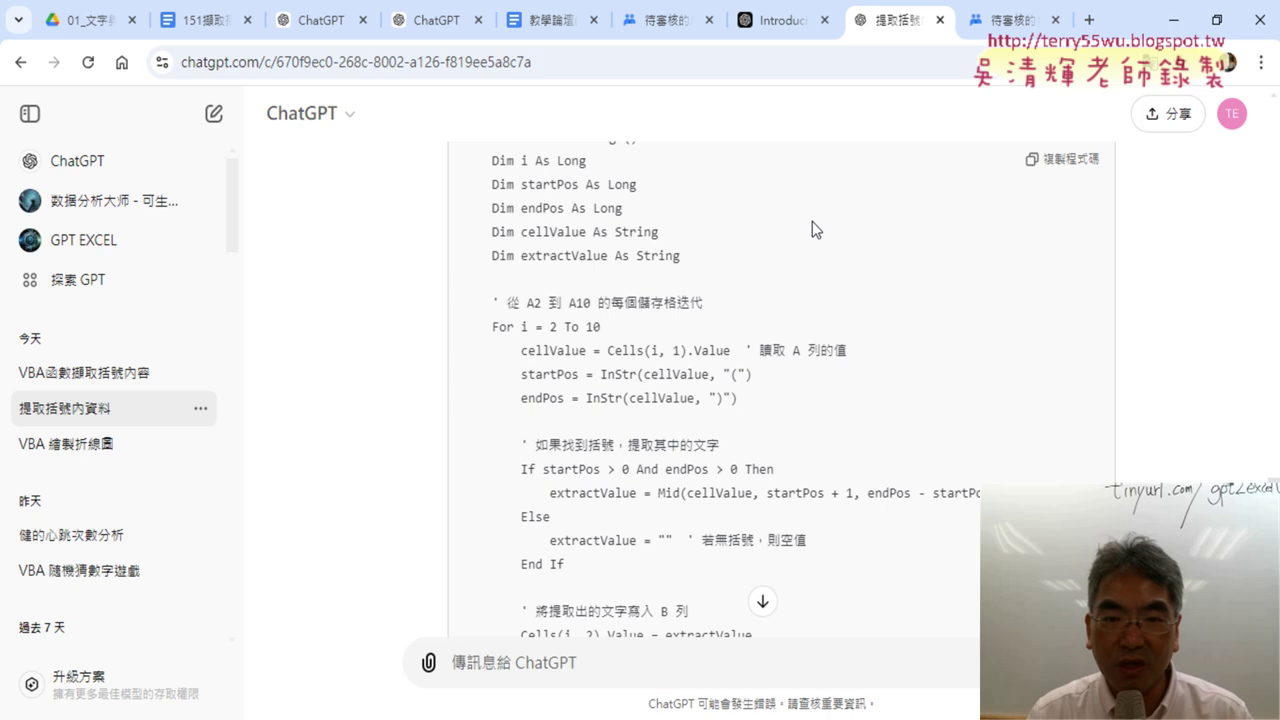
{"action": "scroll", "coordinate": [992, 227], "scroll_direction": "up", "scroll_amount": 1}
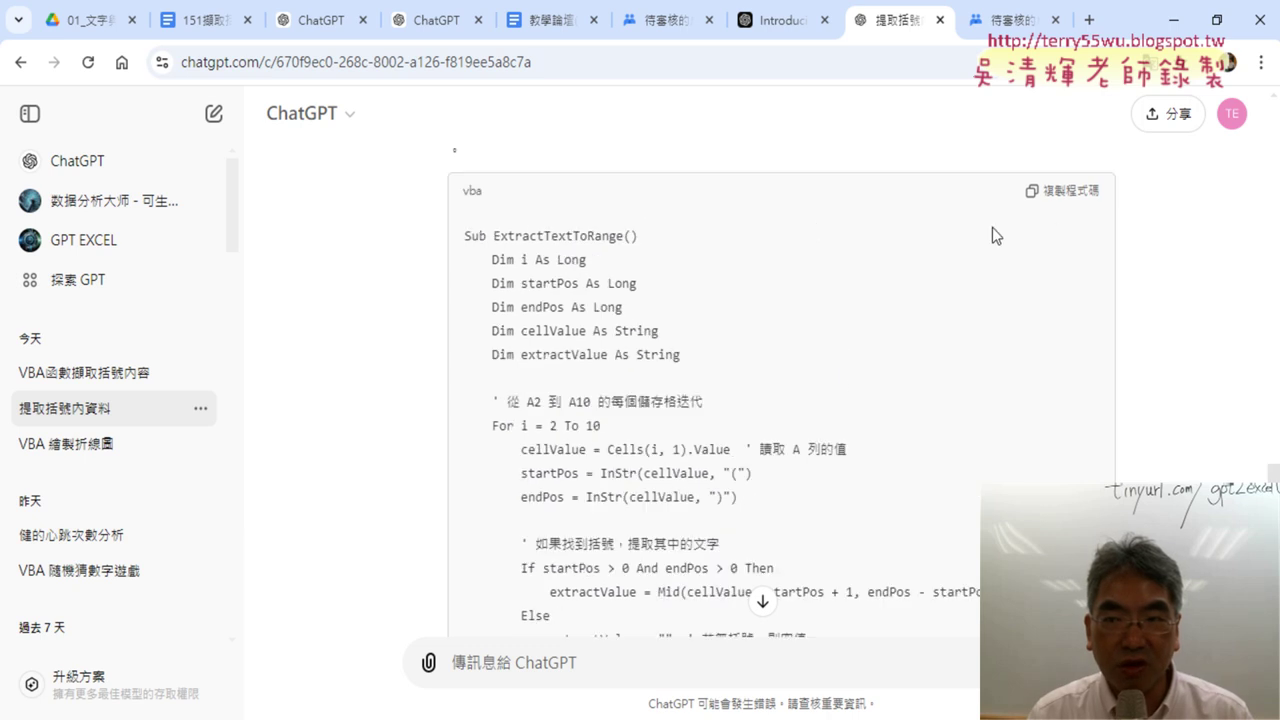
{"action": "left_click", "coordinate": [1064, 200]}
Highlight A2 and B2 in the answer's explanation sentence
{"action": "scroll", "coordinate": [886, 206], "scroll_direction": "up", "scroll_amount": 1}
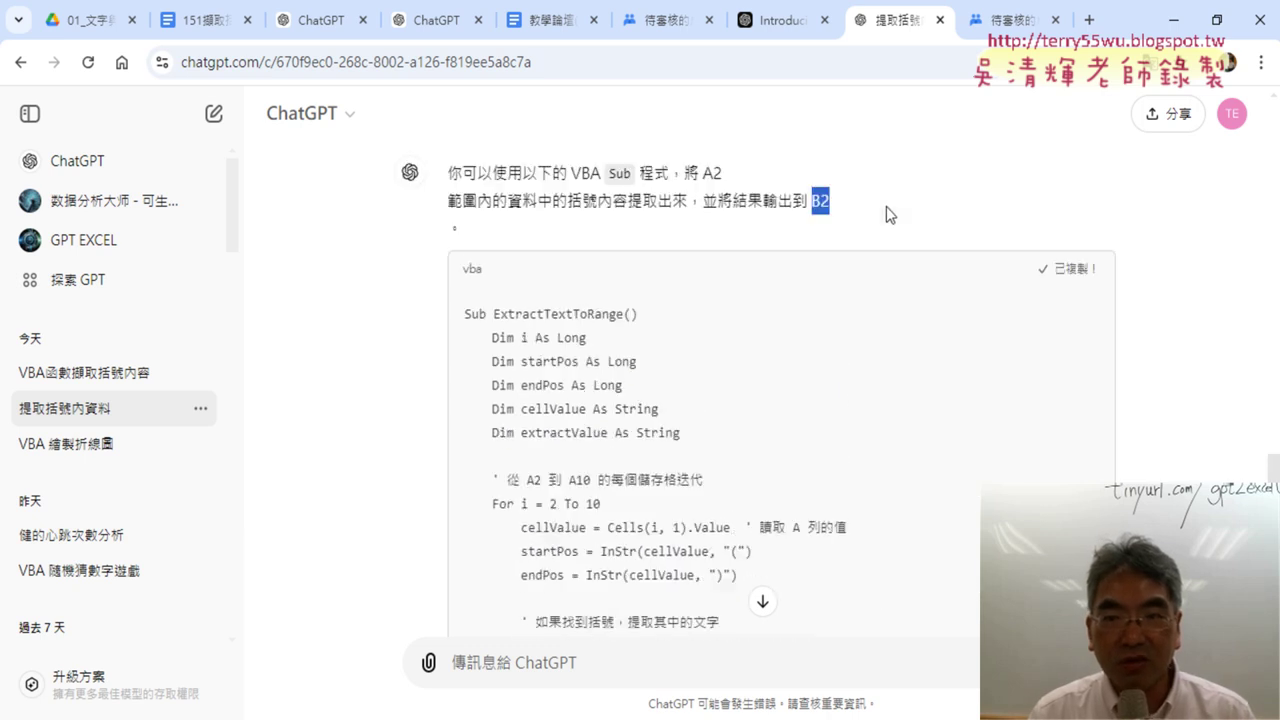
{"action": "scroll", "coordinate": [718, 318], "scroll_direction": "up", "scroll_amount": 1}
{"action": "double_click", "coordinate": [720, 293]}
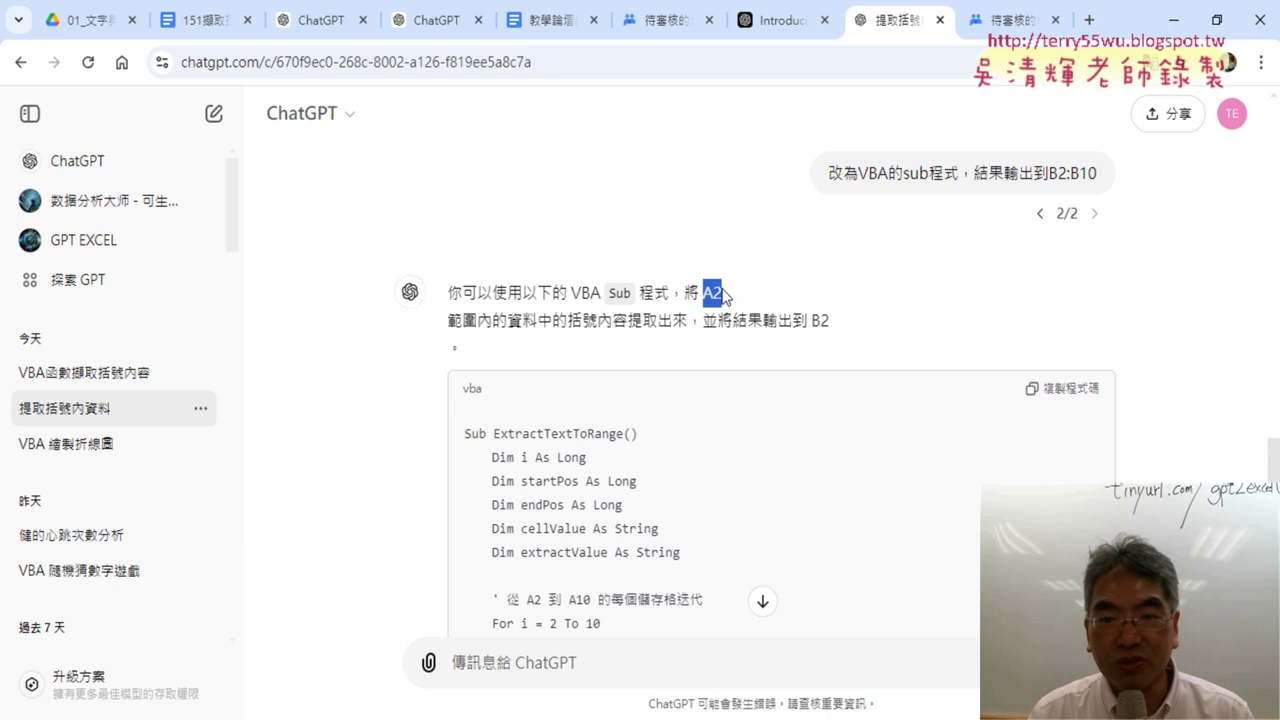
{"action": "left_click", "coordinate": [817, 319]}
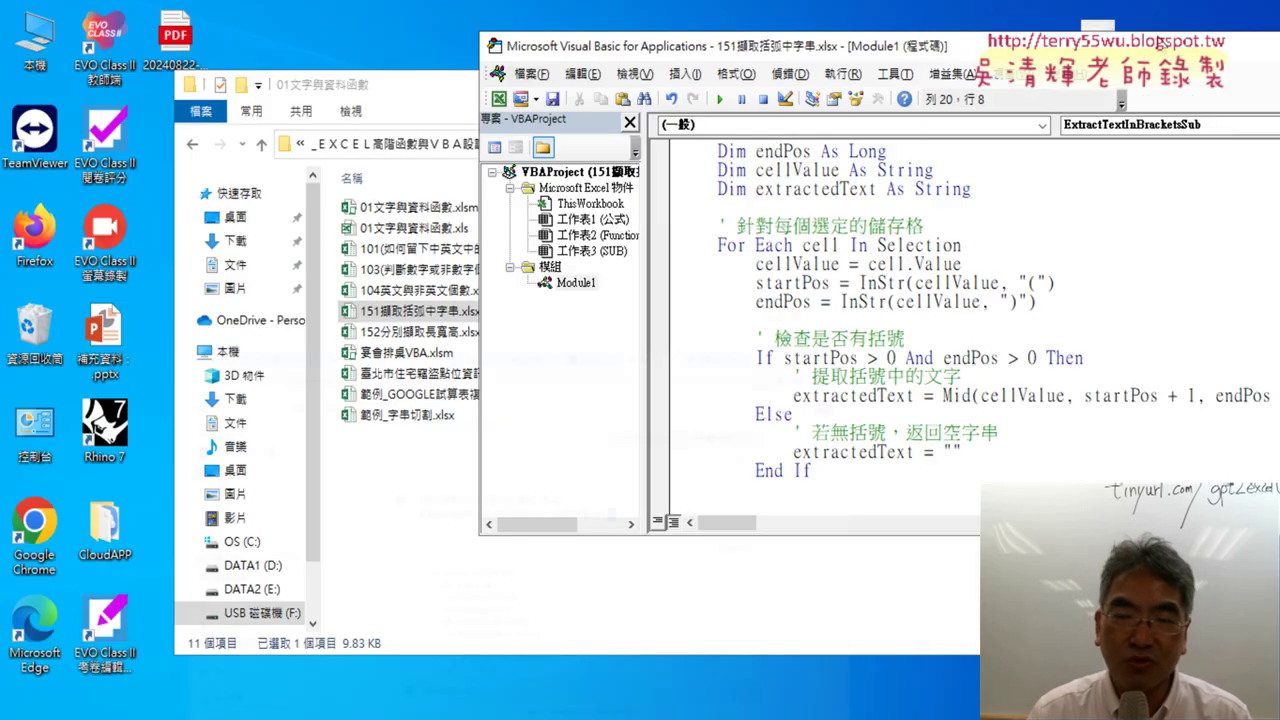
Replace the old ExtractTextInBracketsSub code in the module with the pasted ExtractTextToRange code
{"action": "scroll", "coordinate": [826, 485], "scroll_direction": "up", "scroll_amount": 3}
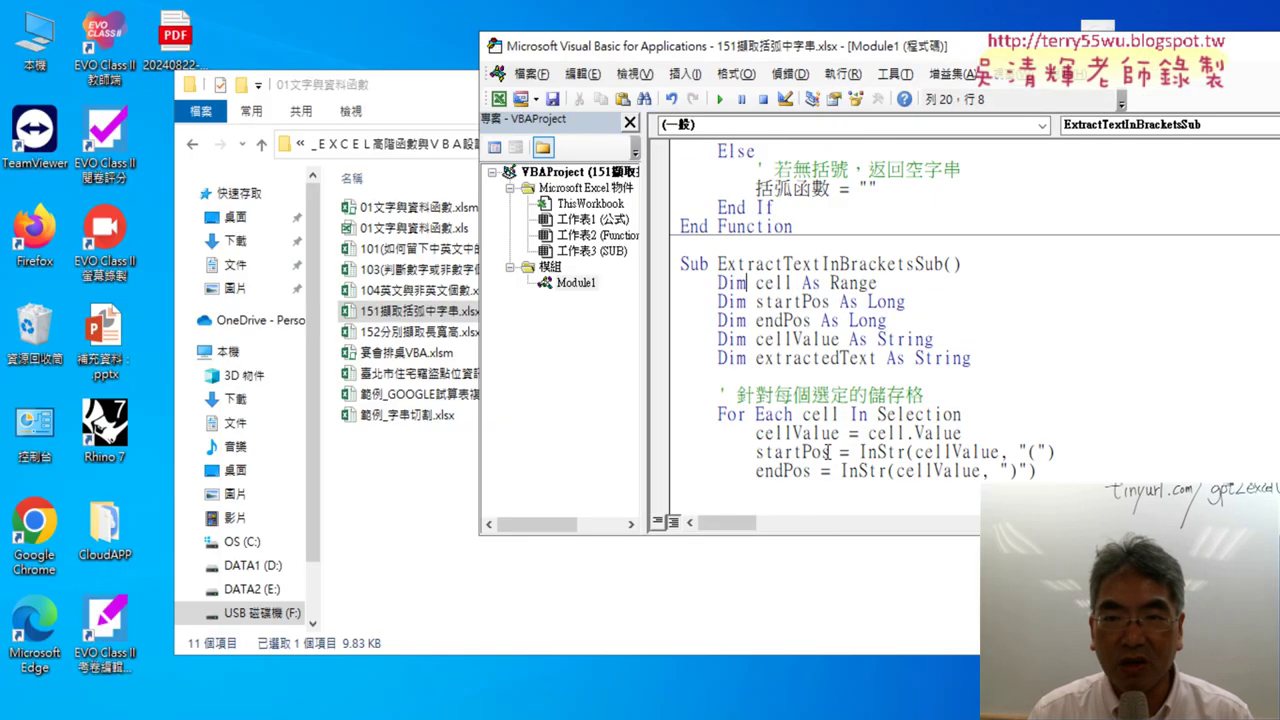
{"action": "left_click_drag", "start_coordinate": [694, 246], "coordinate": [760, 718]}
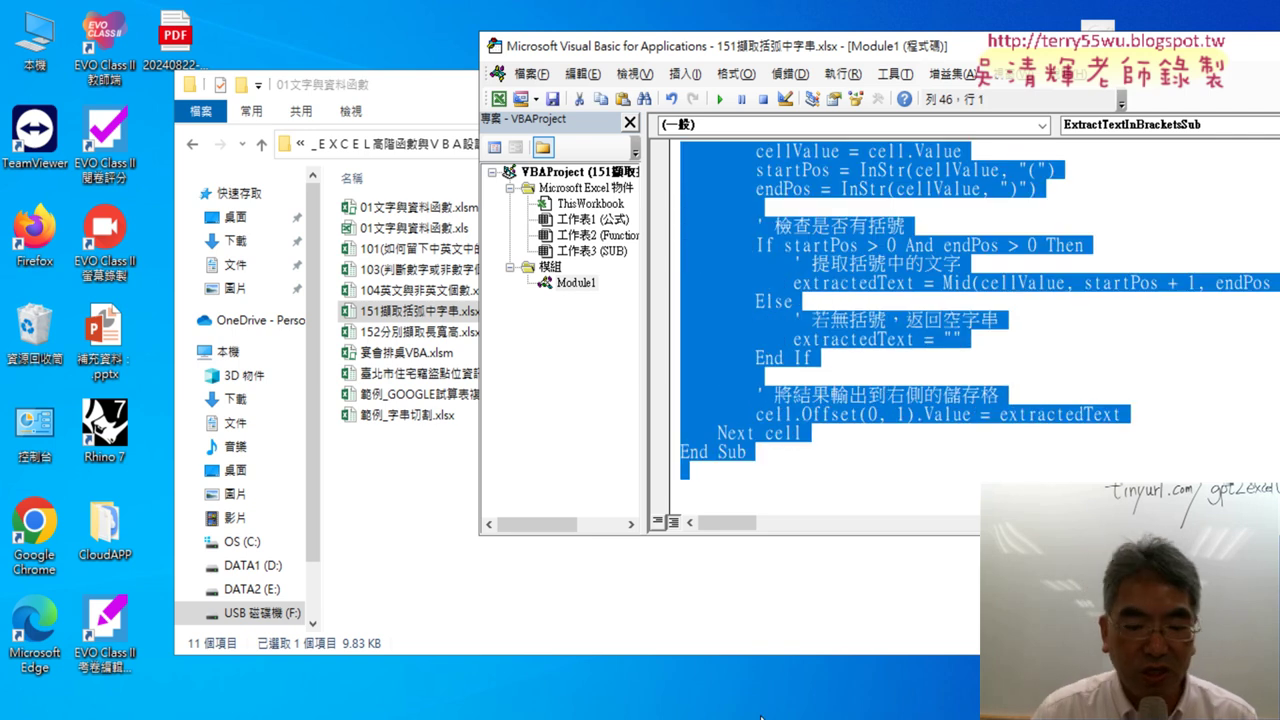
{"action": "key", "text": "Delete"}
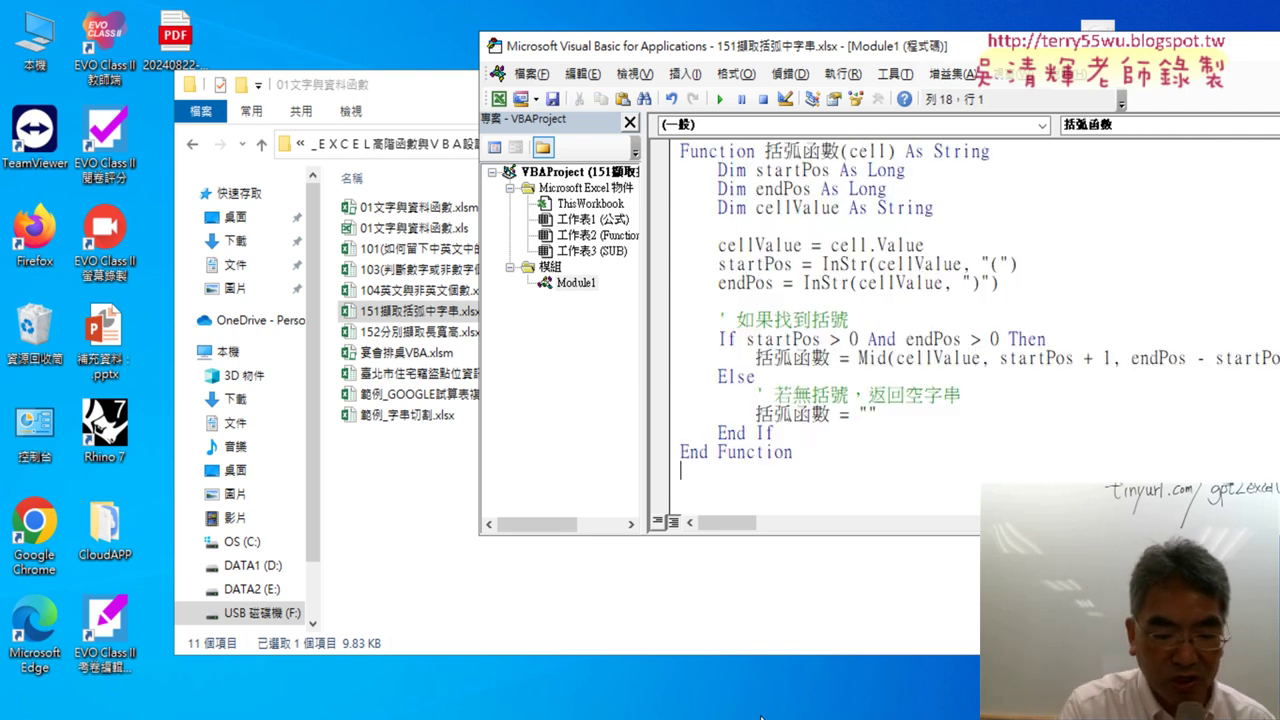
{"action": "key", "text": "ctrl+v"}
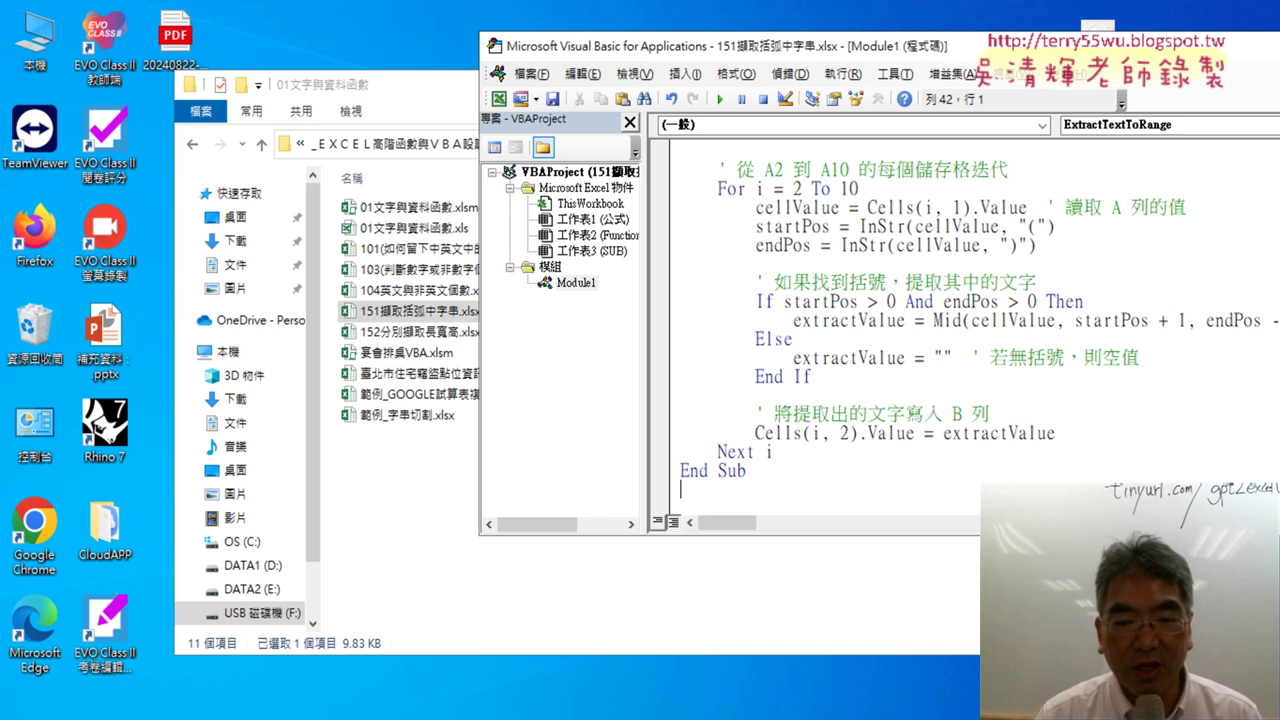
Run the ExtractTextToRange macro from the VBA editor
{"action": "key", "text": "alt+F11"}
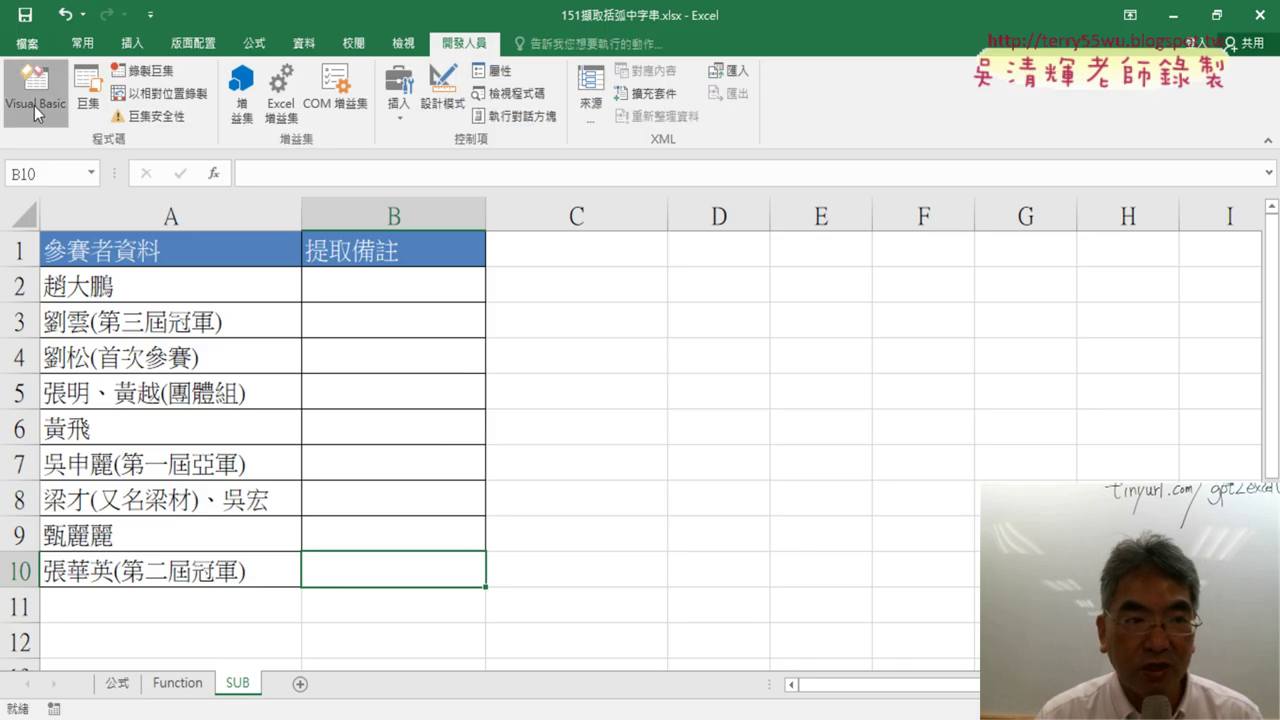
{"action": "left_click", "coordinate": [37, 88]}
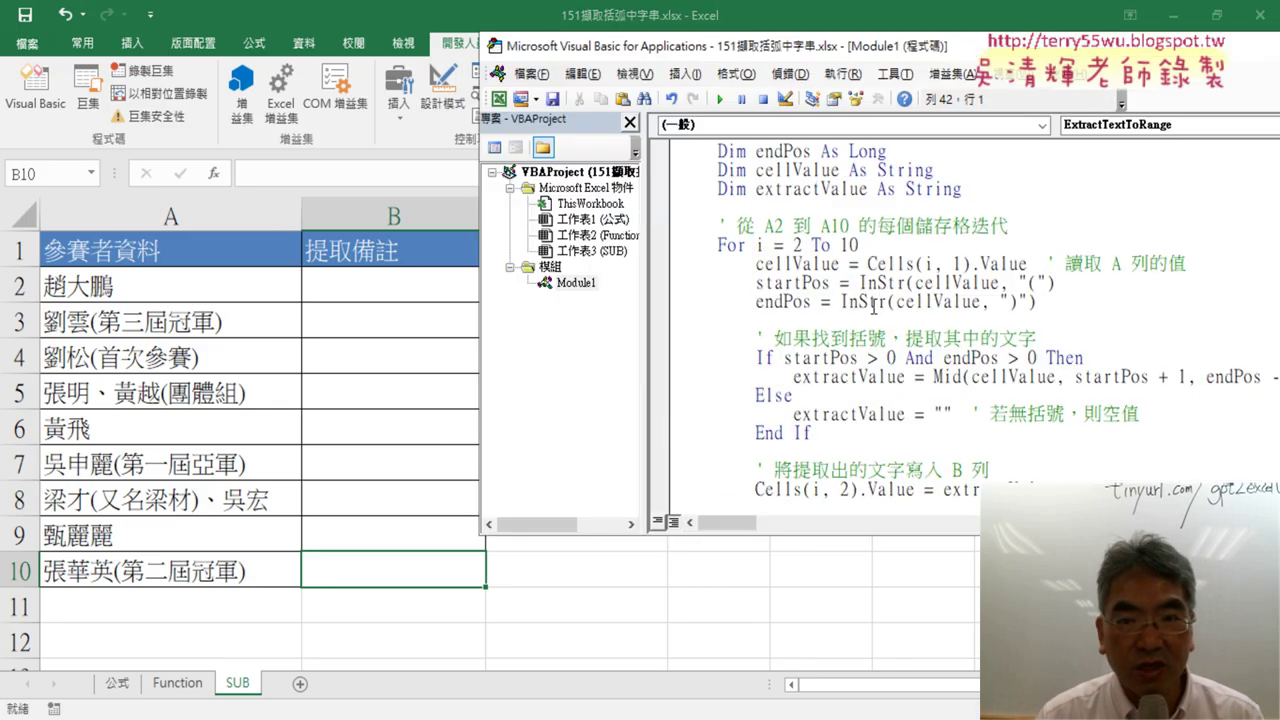
{"action": "left_click", "coordinate": [720, 99]}
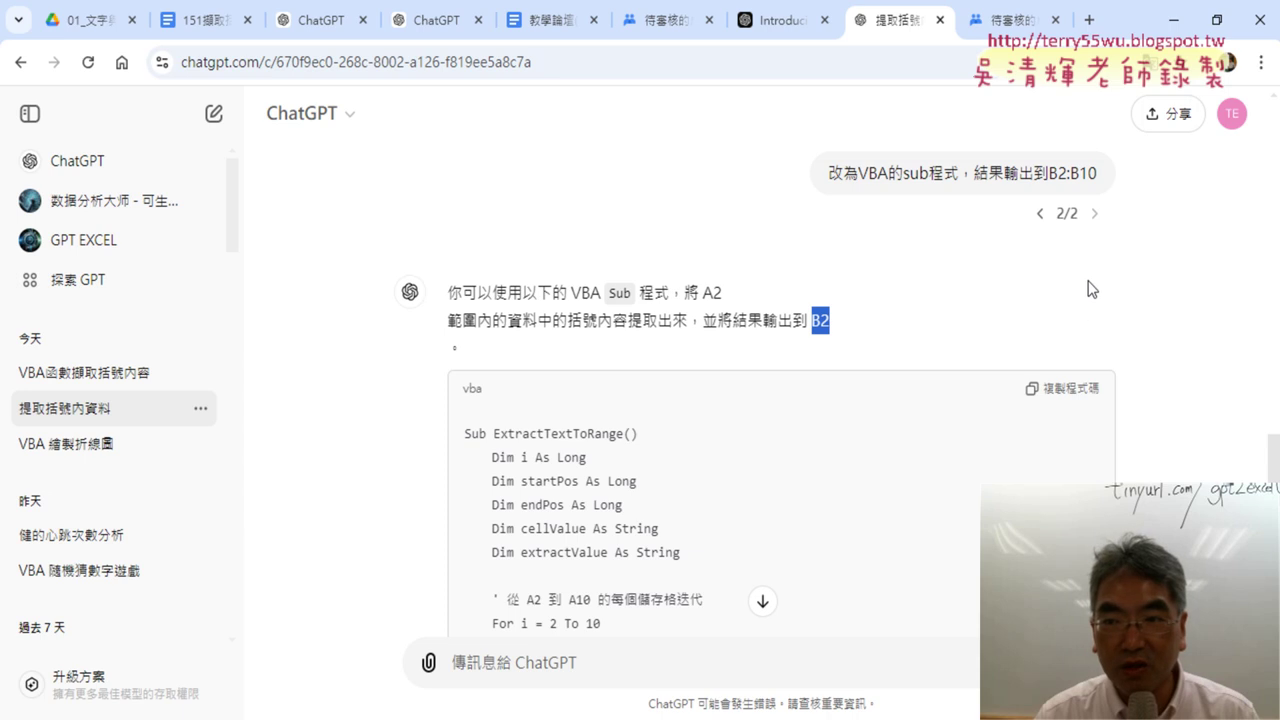
{"action": "left_click", "coordinate": [1091, 289]}
{"action": "mouse_move", "coordinate": [962, 173]}
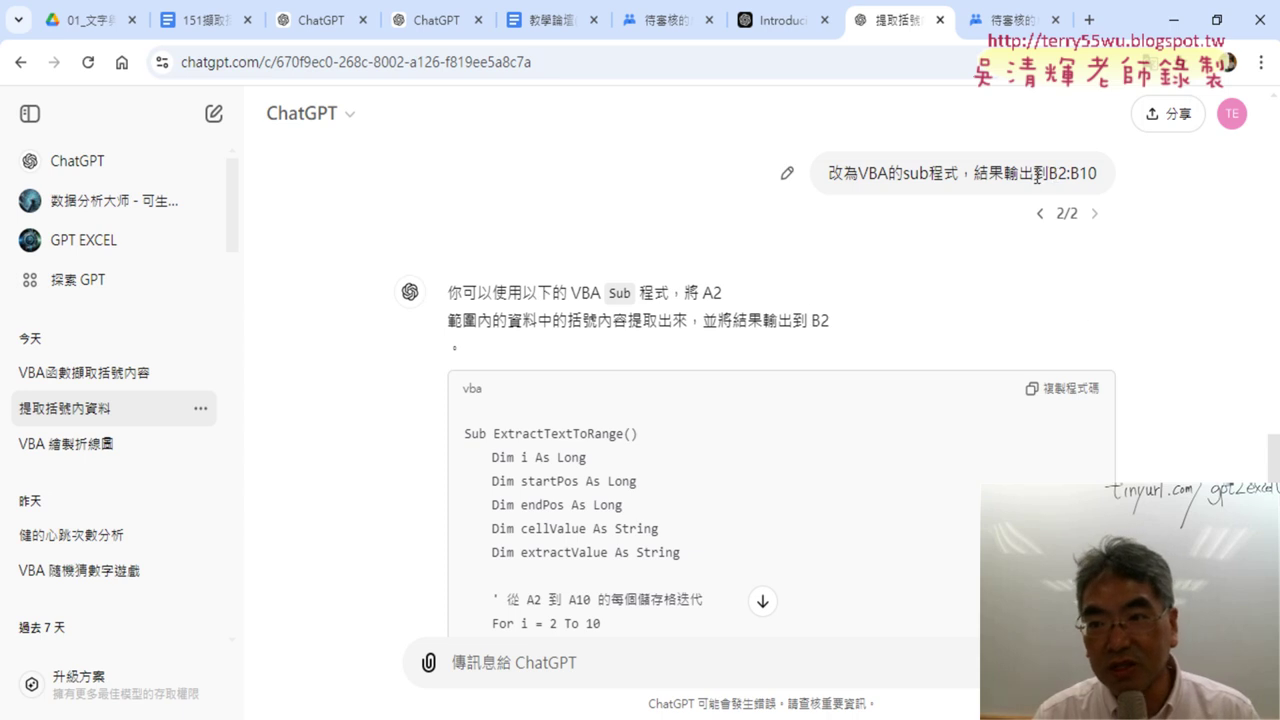
{"action": "left_click_drag", "start_coordinate": [977, 177], "coordinate": [1100, 183]}
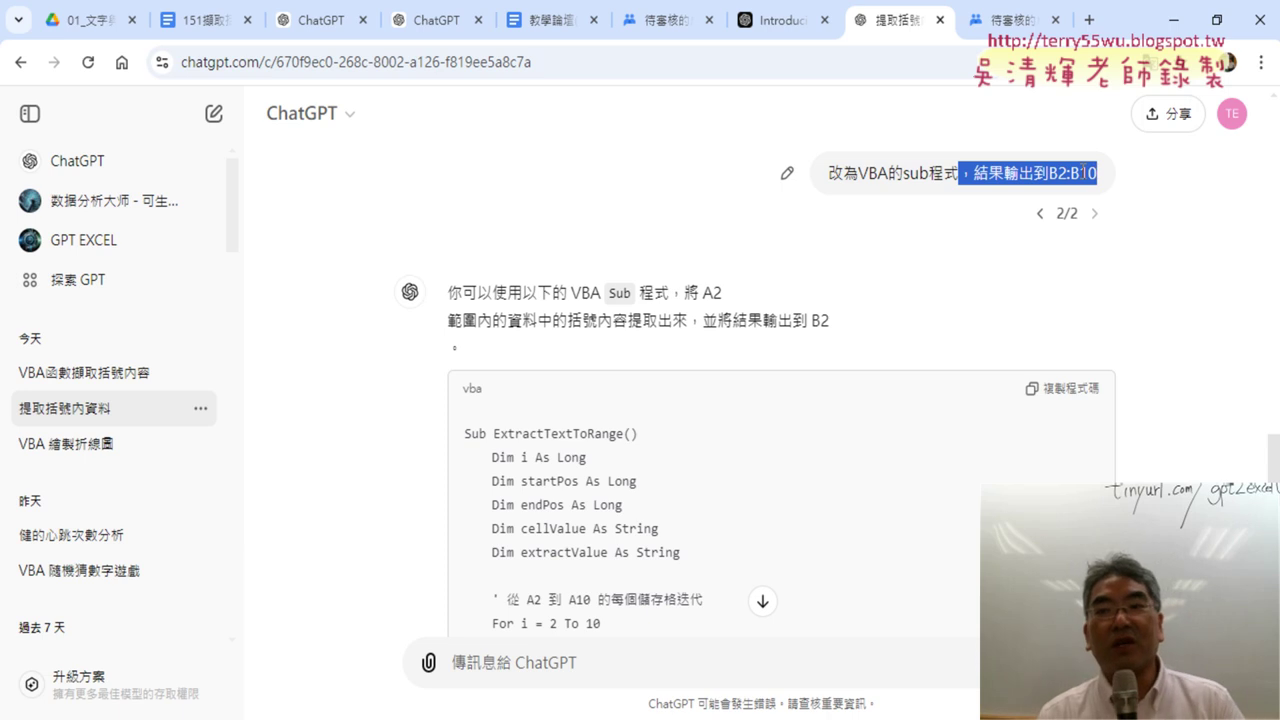
{"action": "left_click", "coordinate": [1068, 172]}
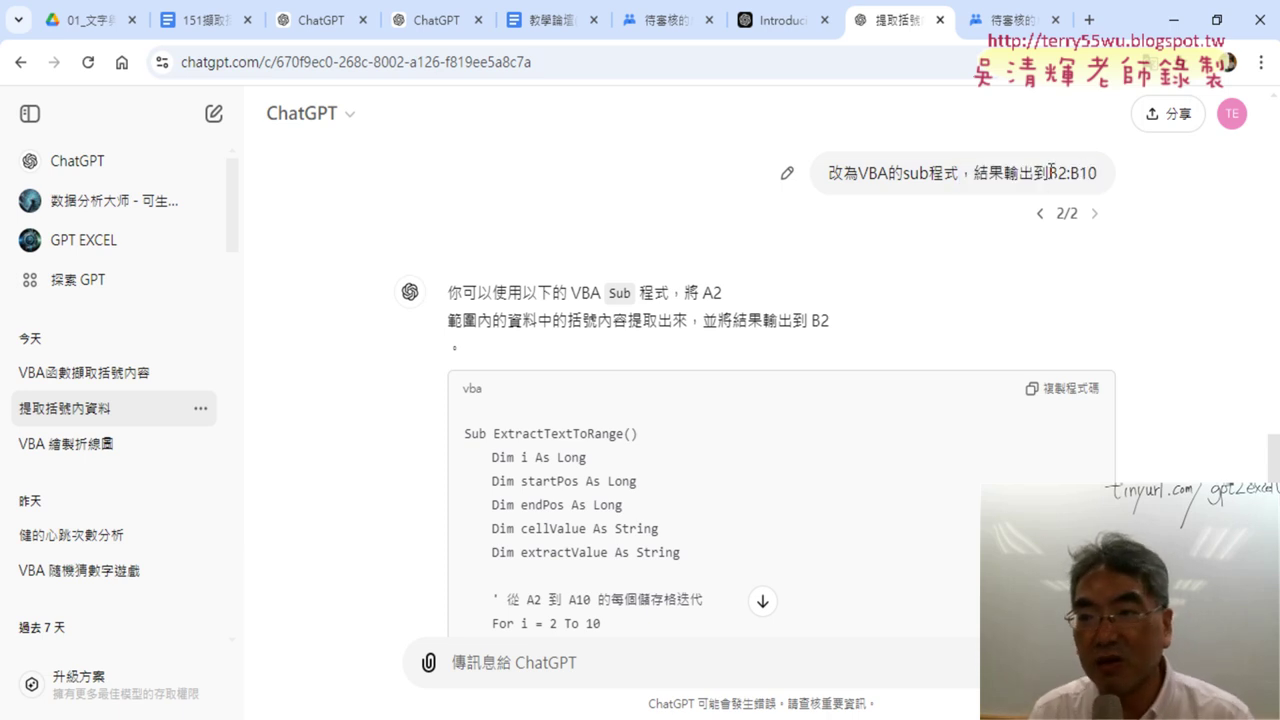
{"action": "left_click_drag", "start_coordinate": [1049, 172], "coordinate": [1098, 174]}
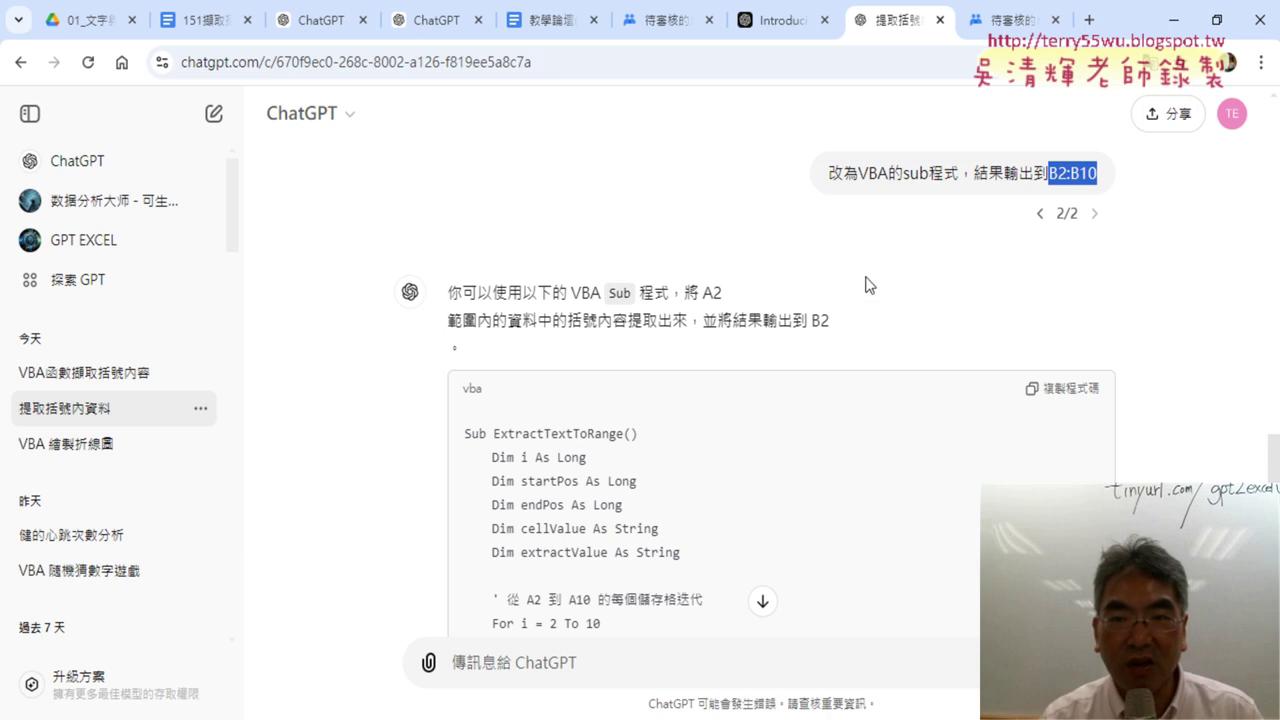
{"action": "scroll", "coordinate": [866, 285], "scroll_direction": "up", "scroll_amount": 2}
{"action": "left_click_drag", "start_coordinate": [1097, 371], "coordinate": [944, 371]}
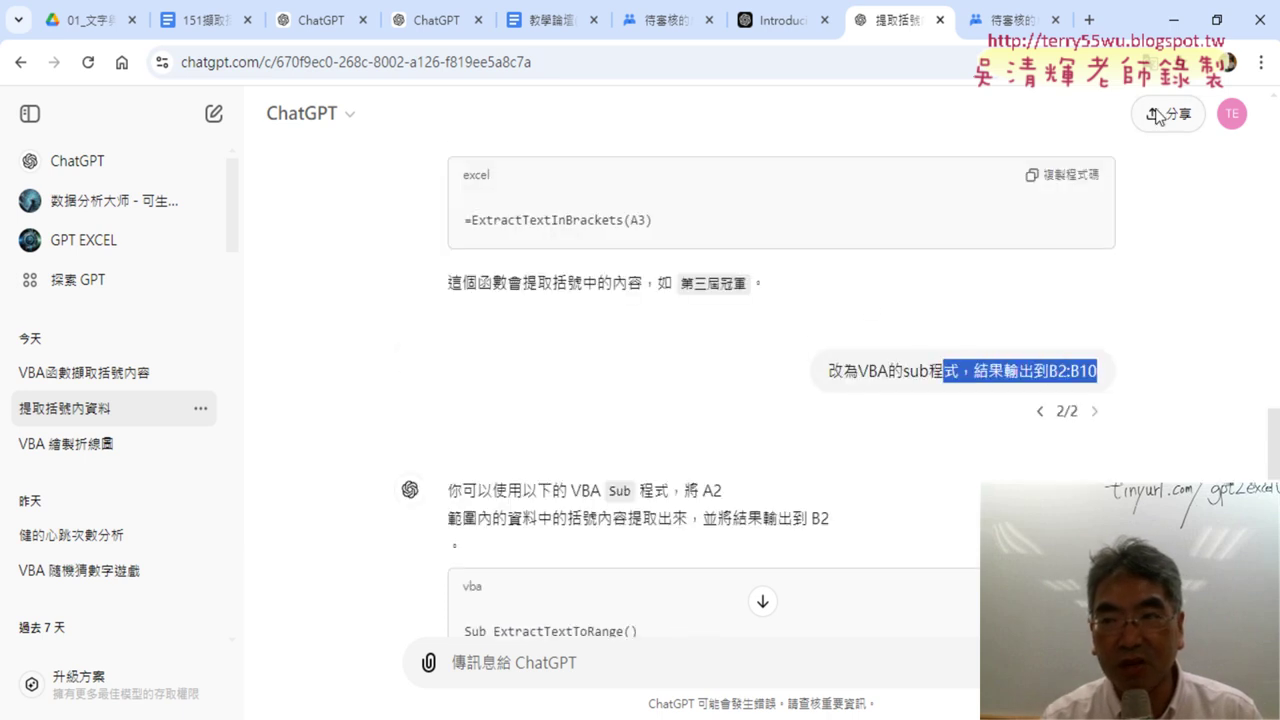
{"action": "key", "text": "alt+Tab"}
Bring the SUB sheet forward, showing 提取備註 filled through row 10
{"action": "left_click", "coordinate": [398, 442]}
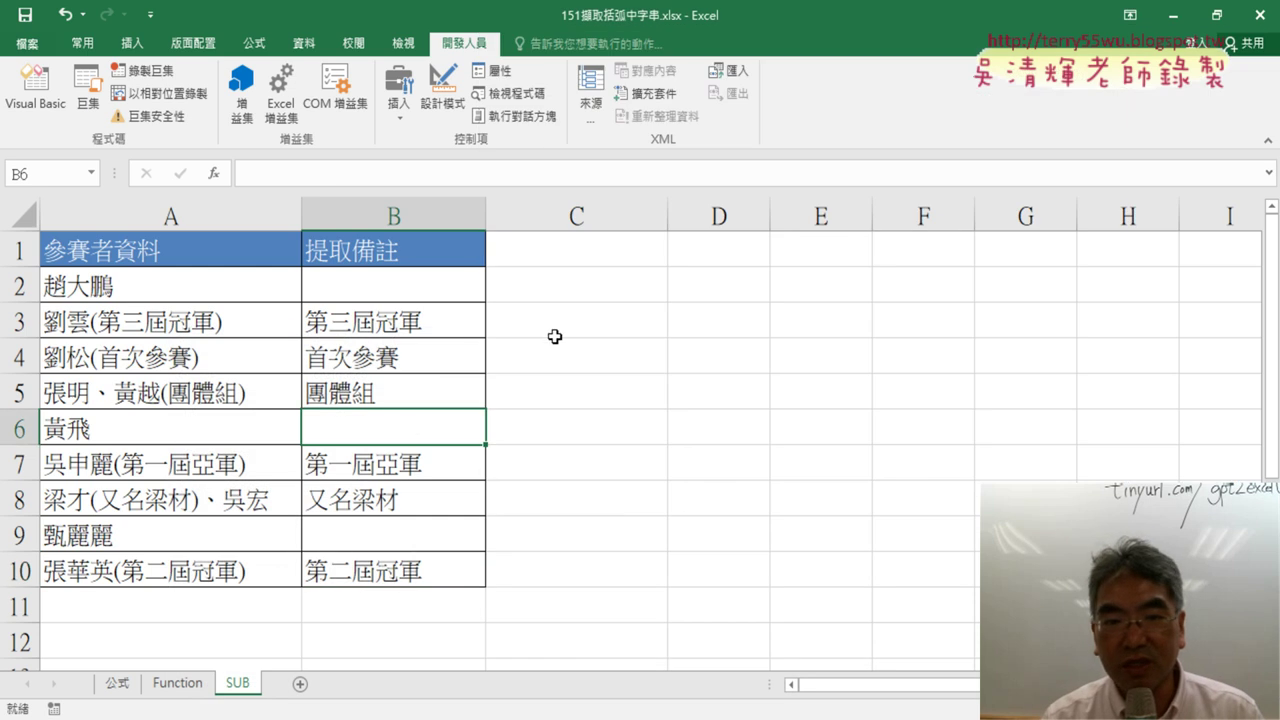